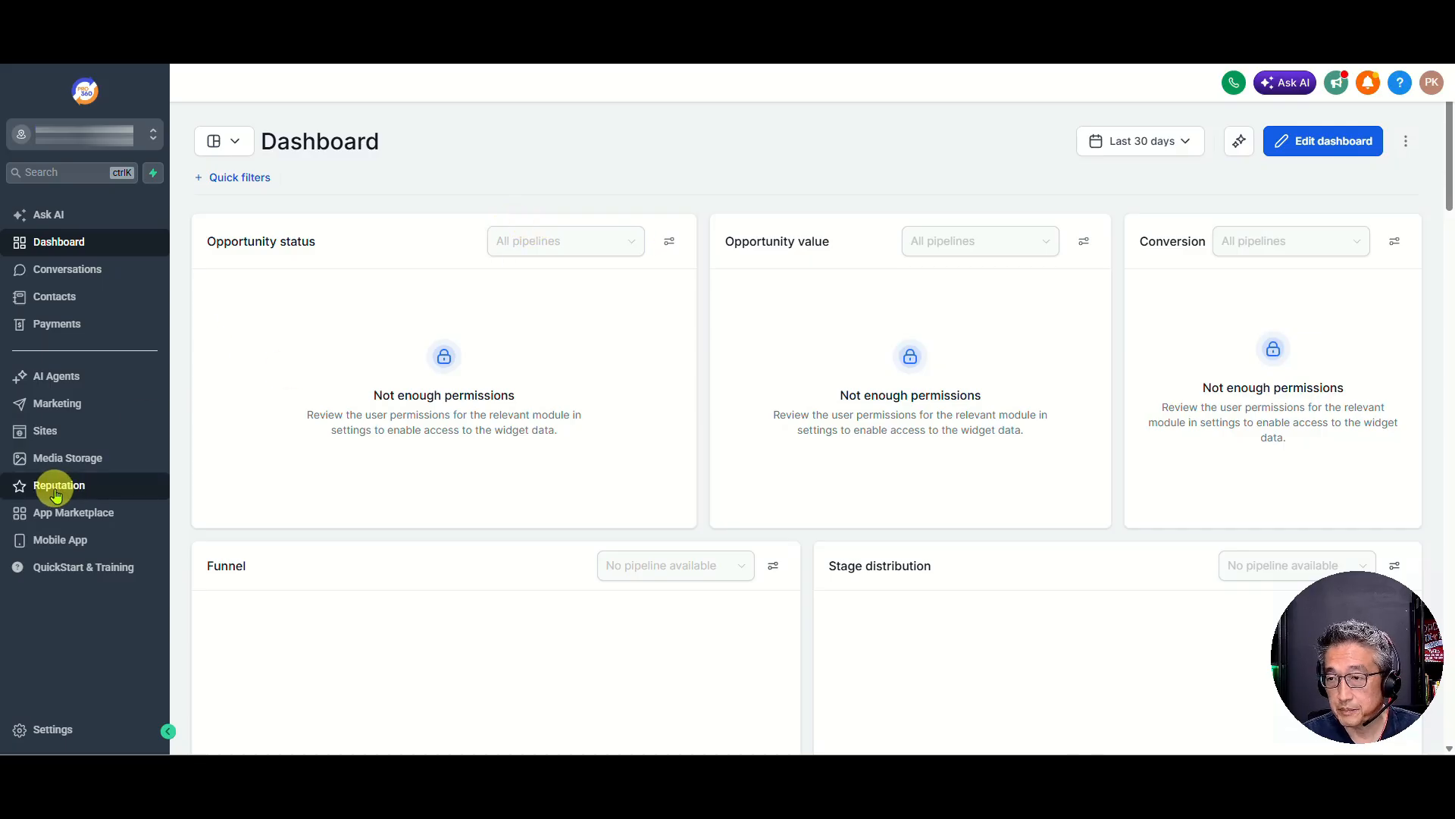
Open the Reputation overview, switch to the account's Integrations settings and look through the available integrations
click(96, 482)
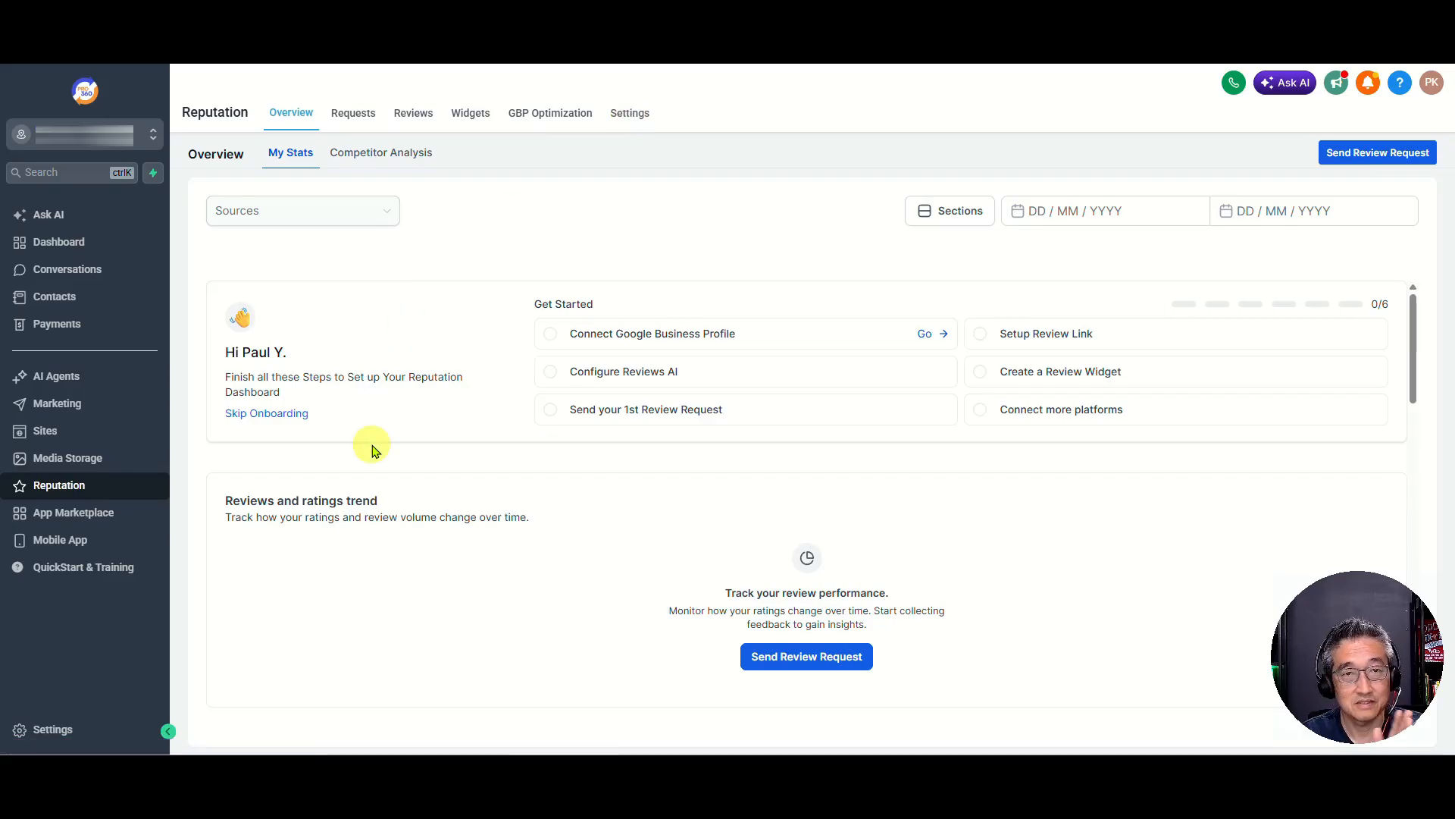
click(65, 733)
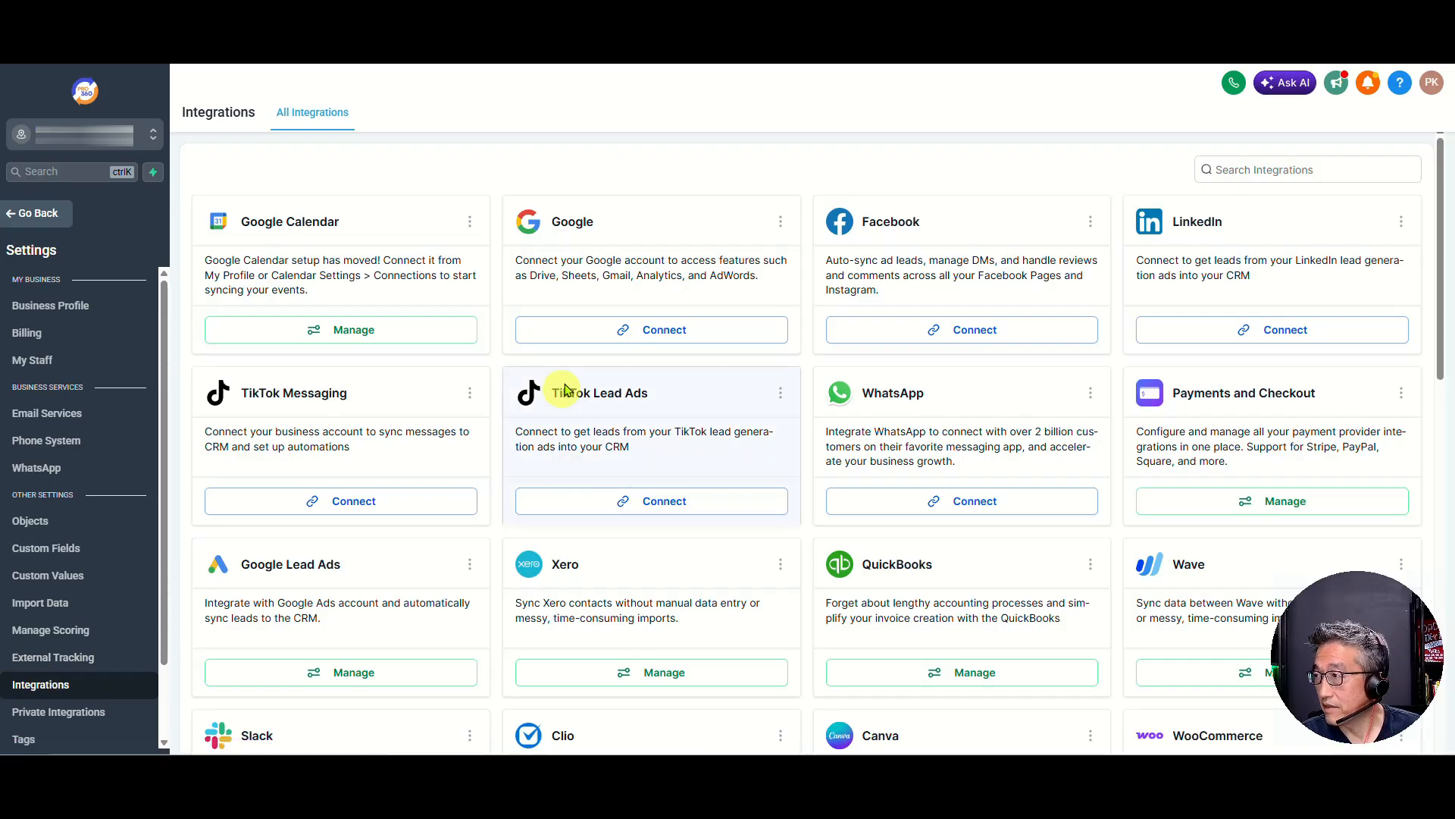
scroll(755, 426, down, 2)
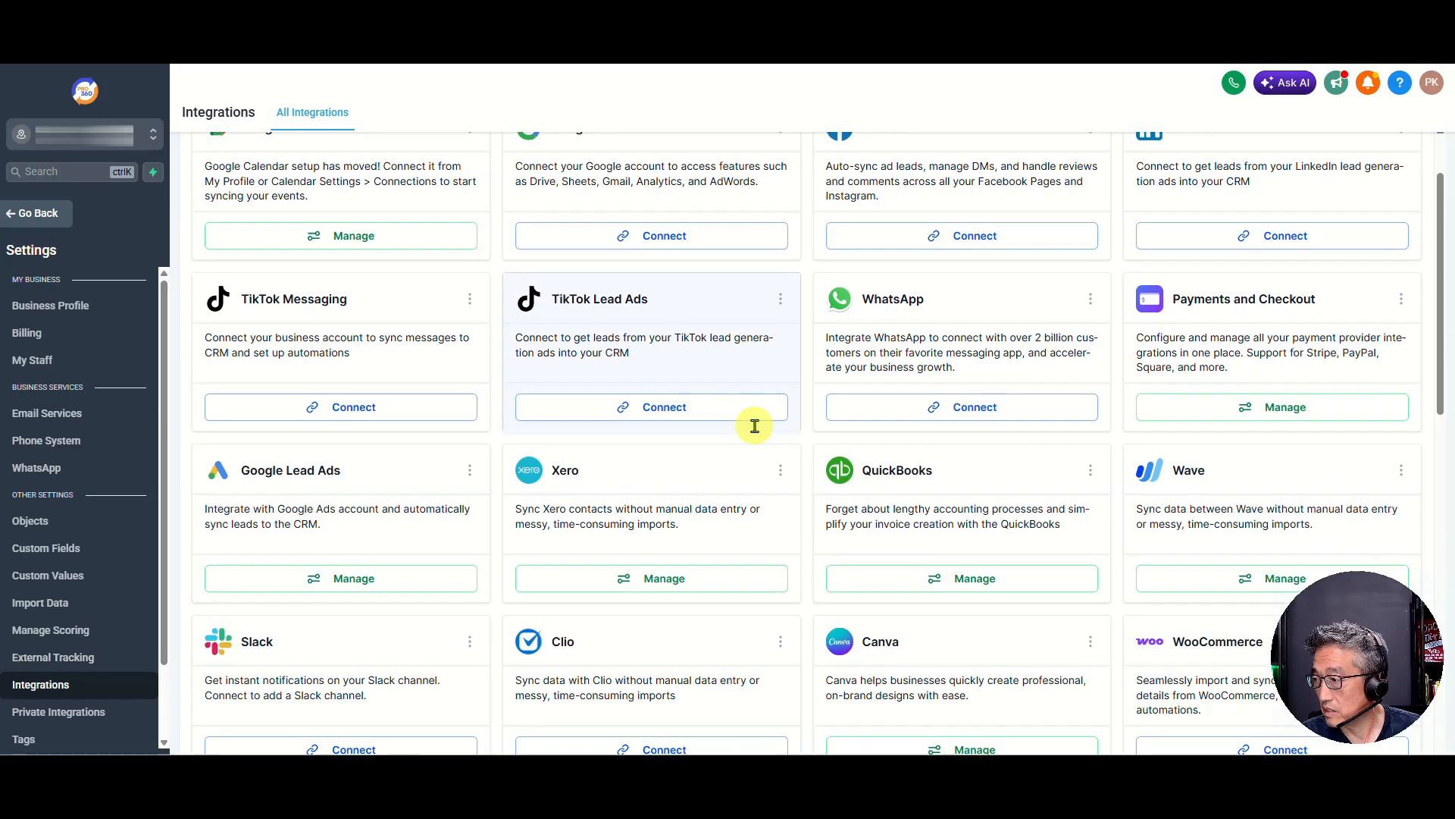
scroll(542, 372, up, 2)
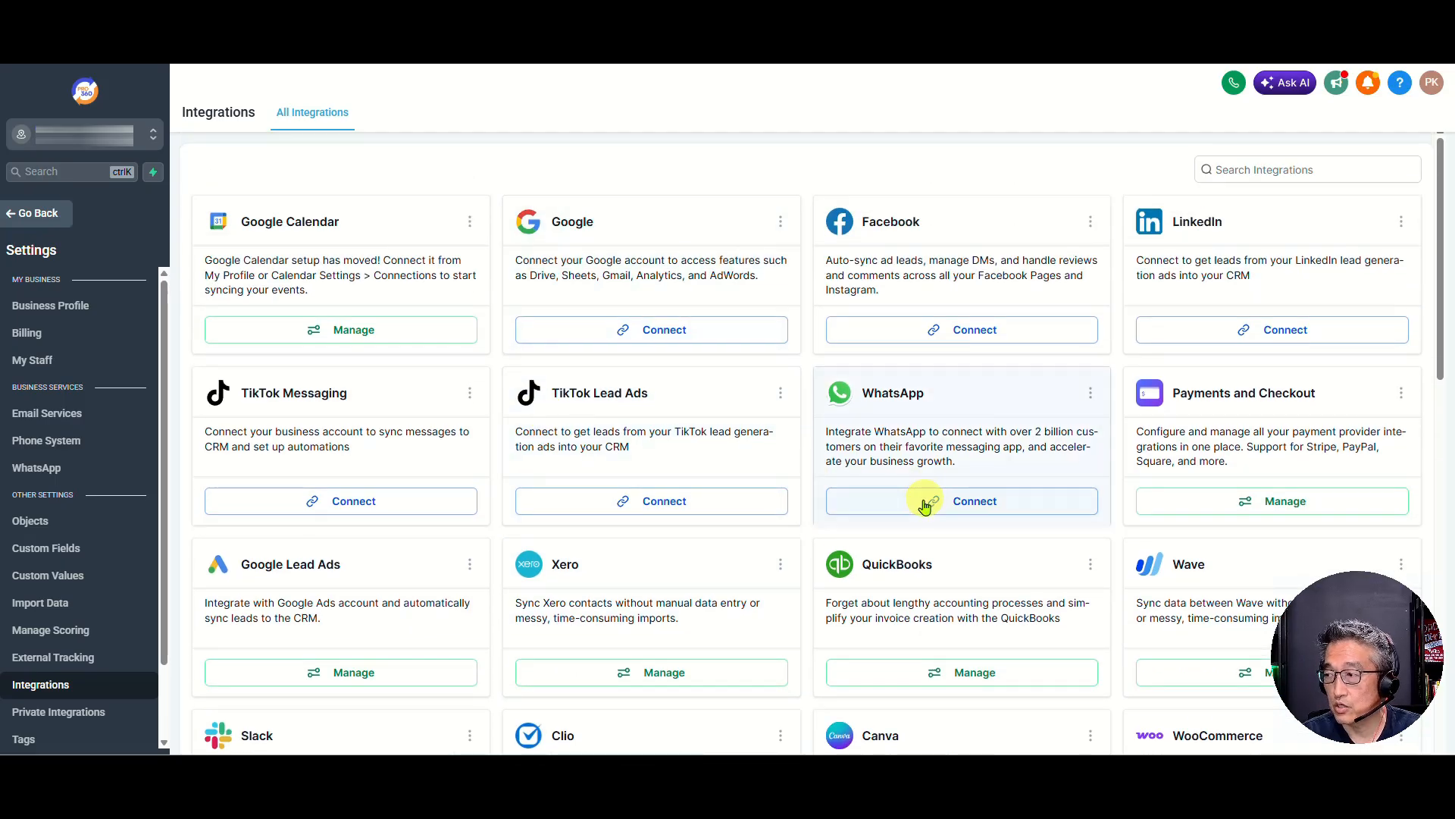
scroll(924, 501, down, 7)
scroll(980, 544, down, 2)
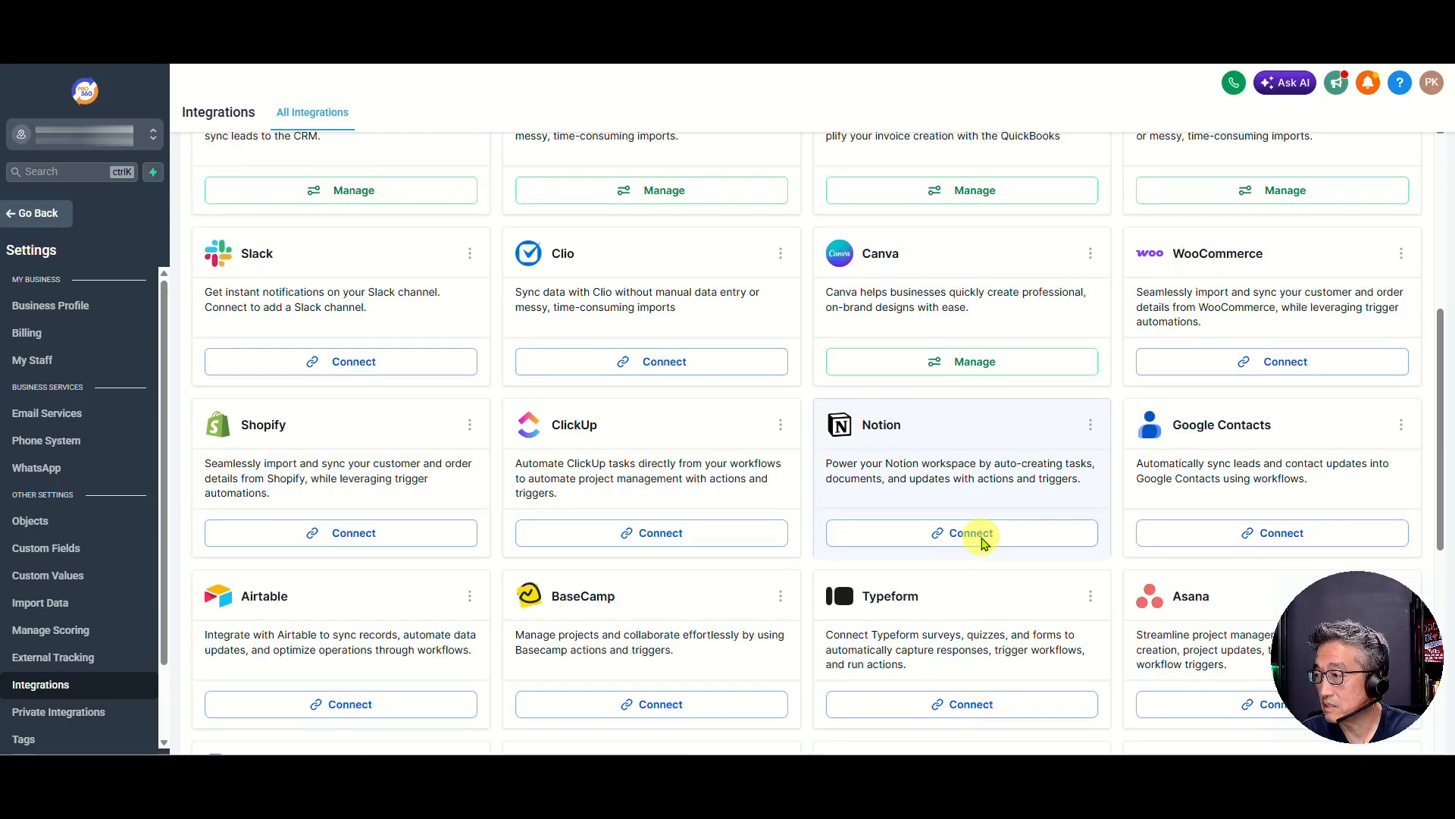
scroll(868, 583, down, 3)
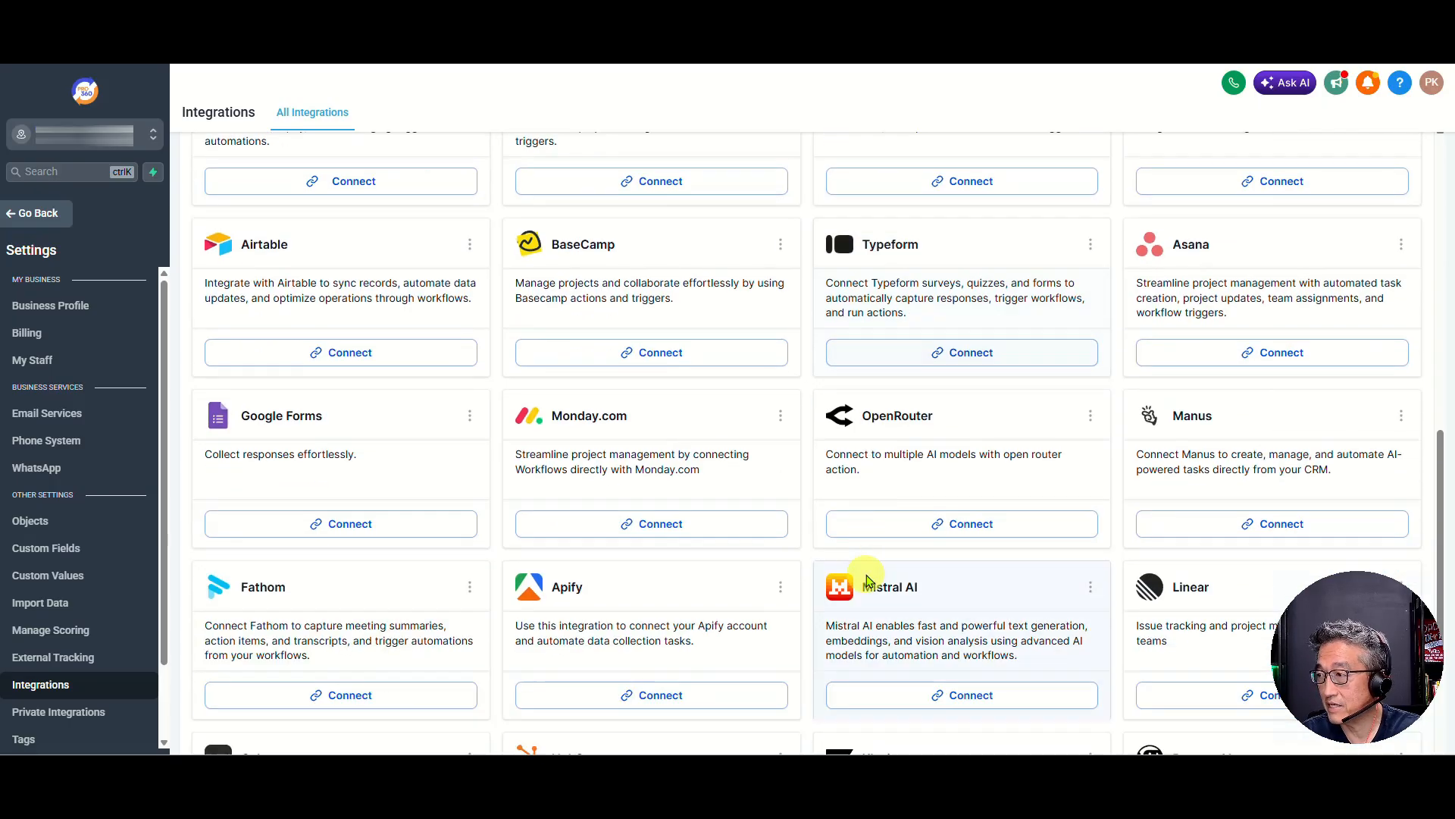
scroll(865, 568, up, 6)
scroll(864, 566, down, 5)
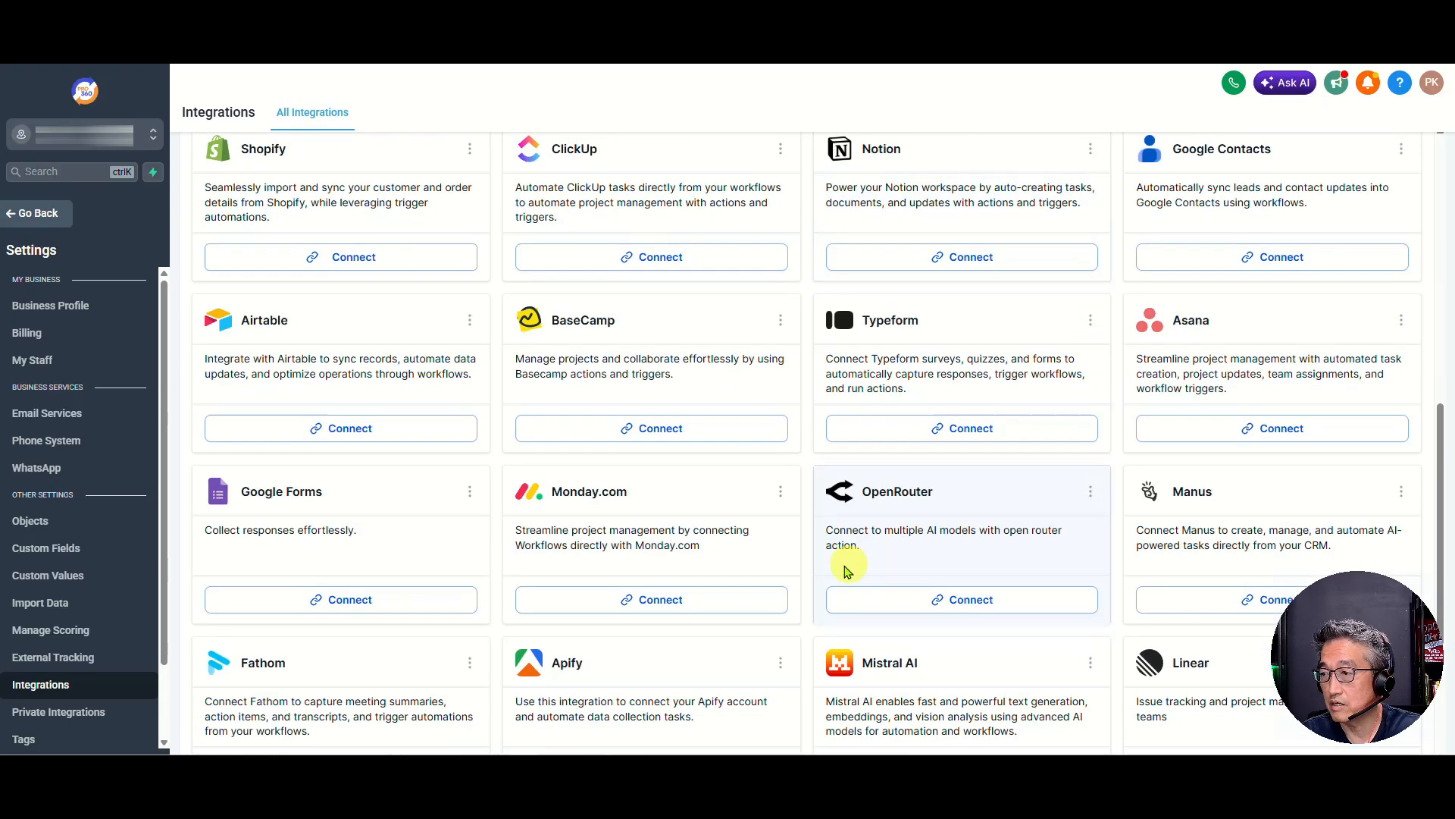
scroll(796, 560, up, 2)
scroll(796, 557, up, 9)
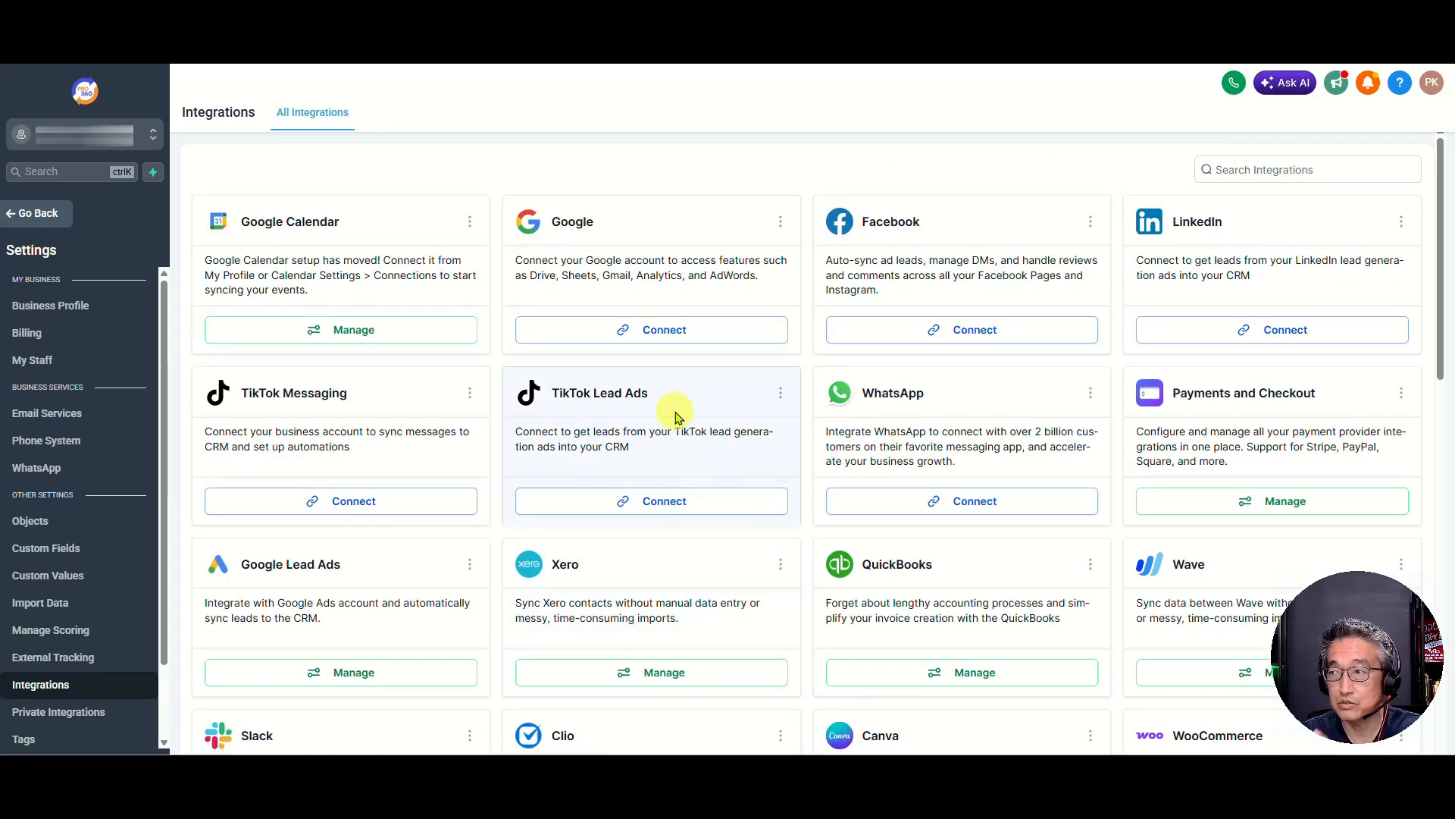
Connect the Google integration using the clients' Google account and grant Lead Connector access to it
click(634, 332)
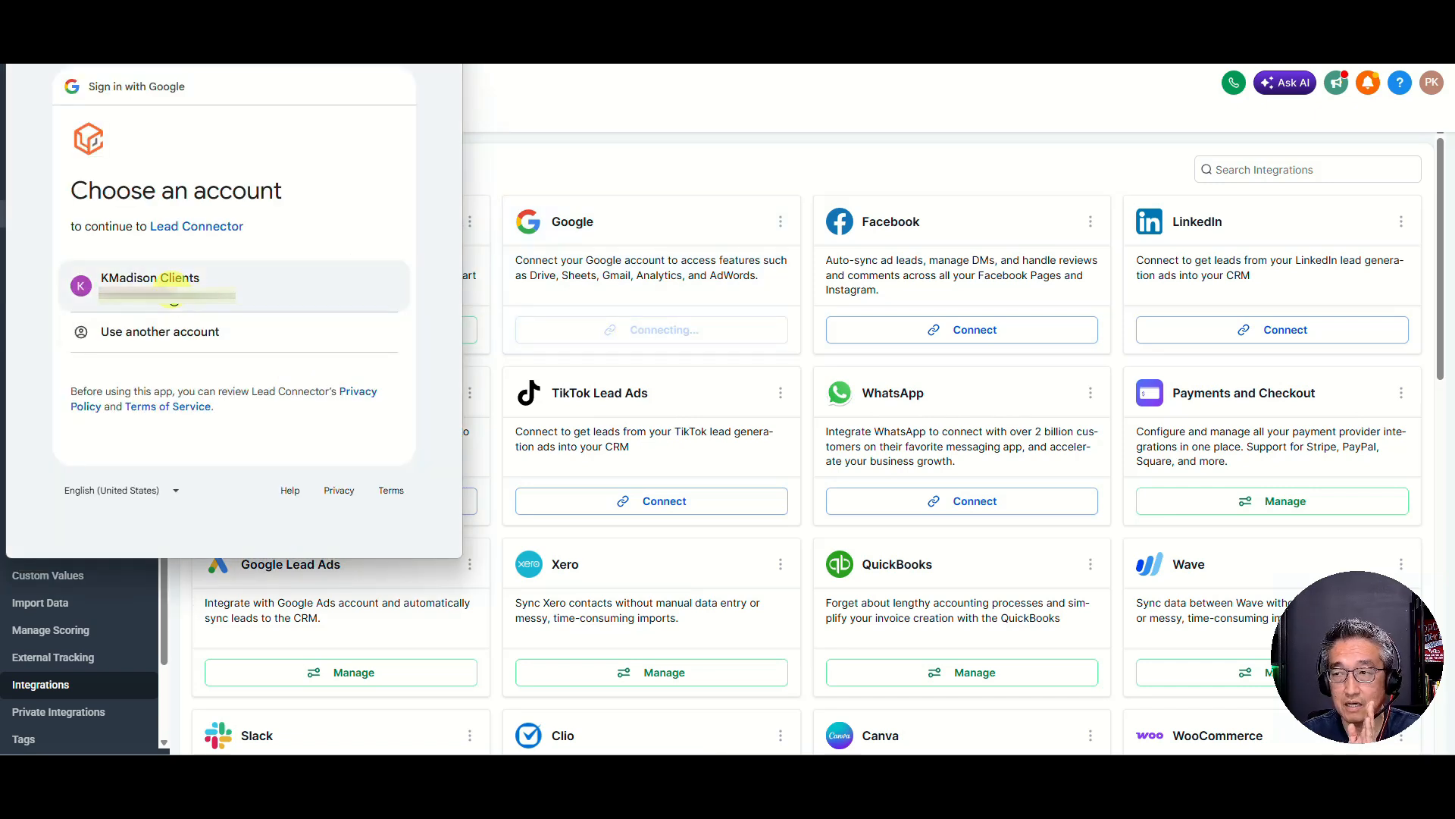
click(174, 300)
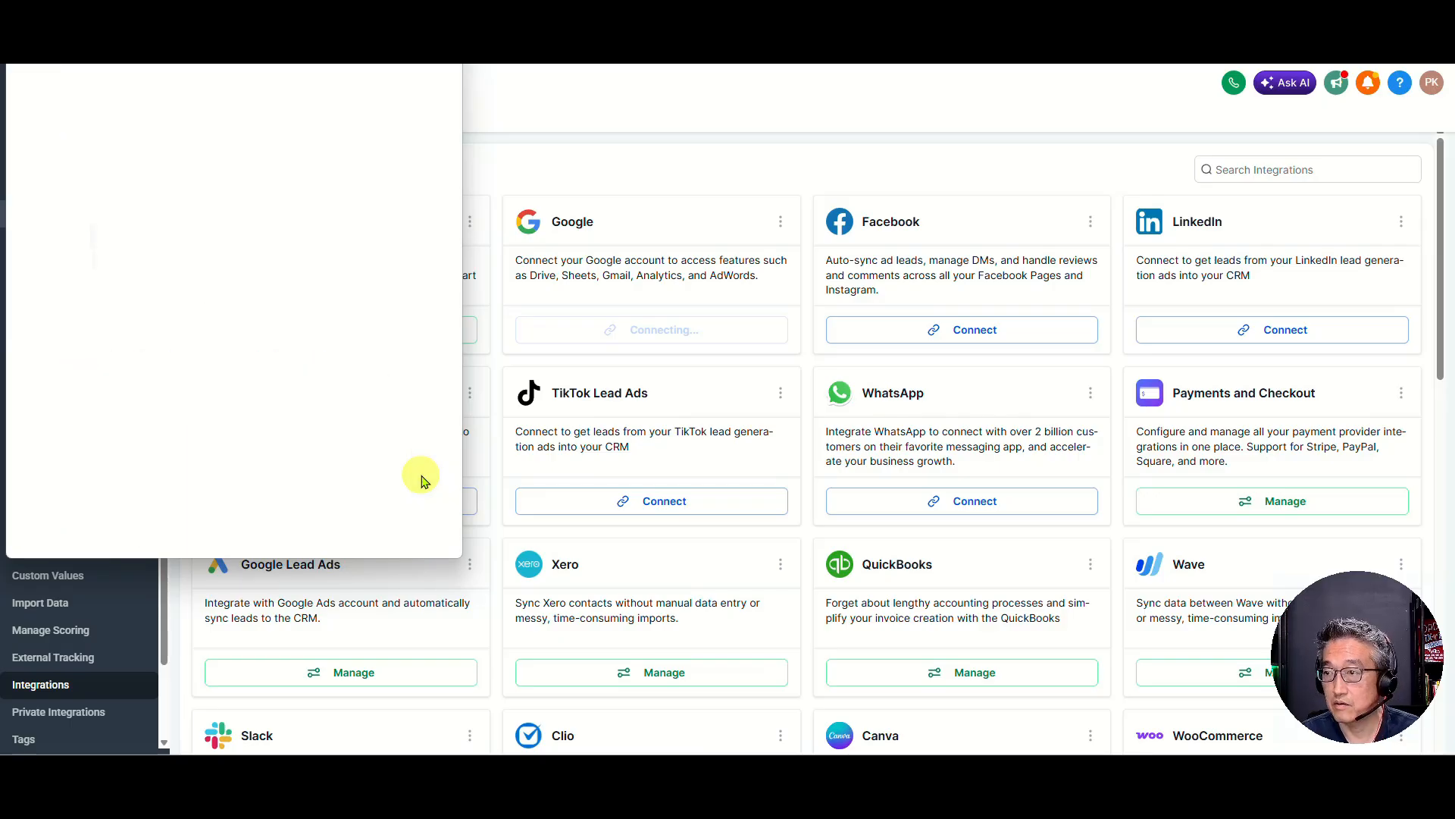
click(334, 438)
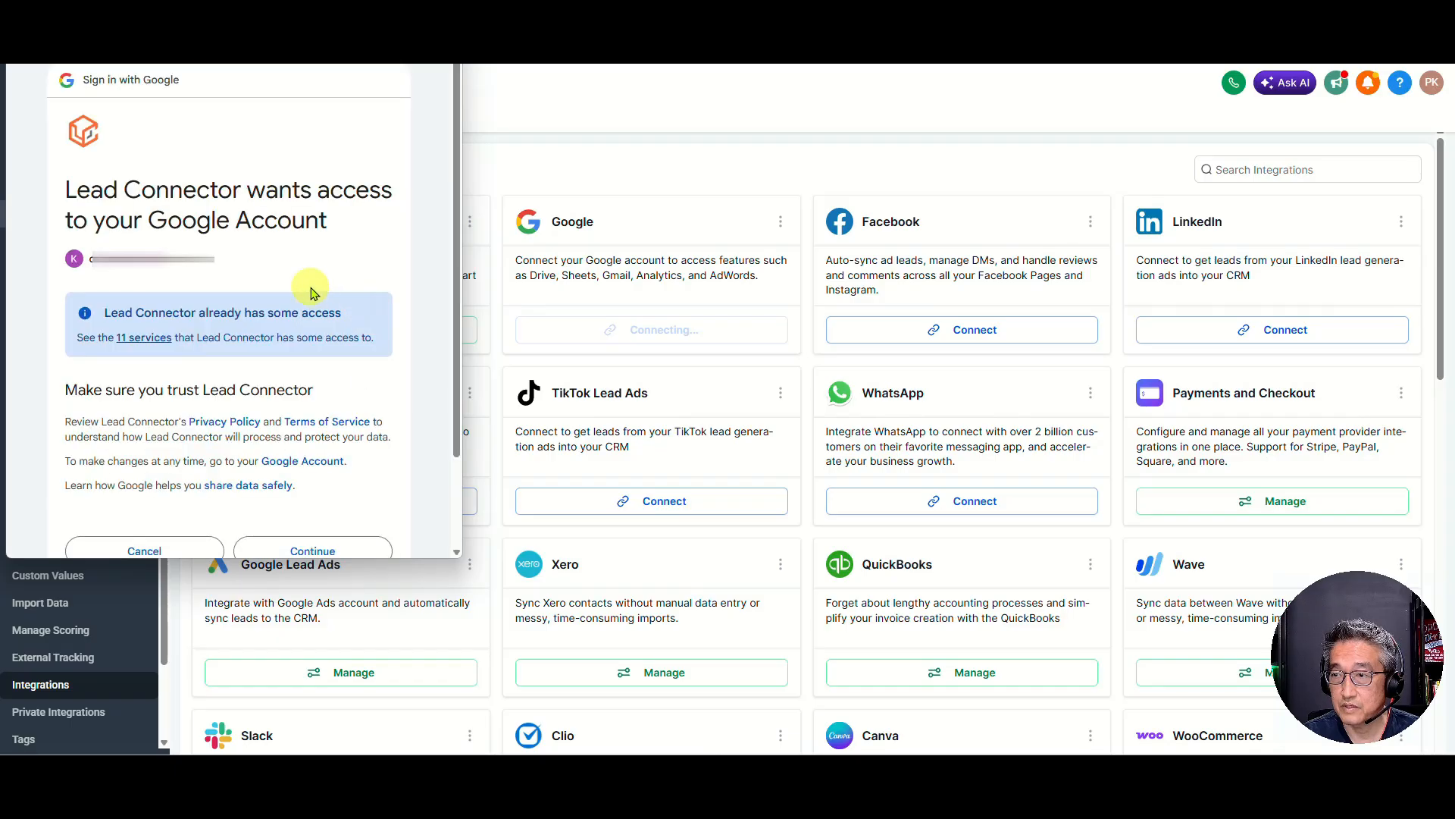
scroll(307, 303, down, 1)
click(311, 515)
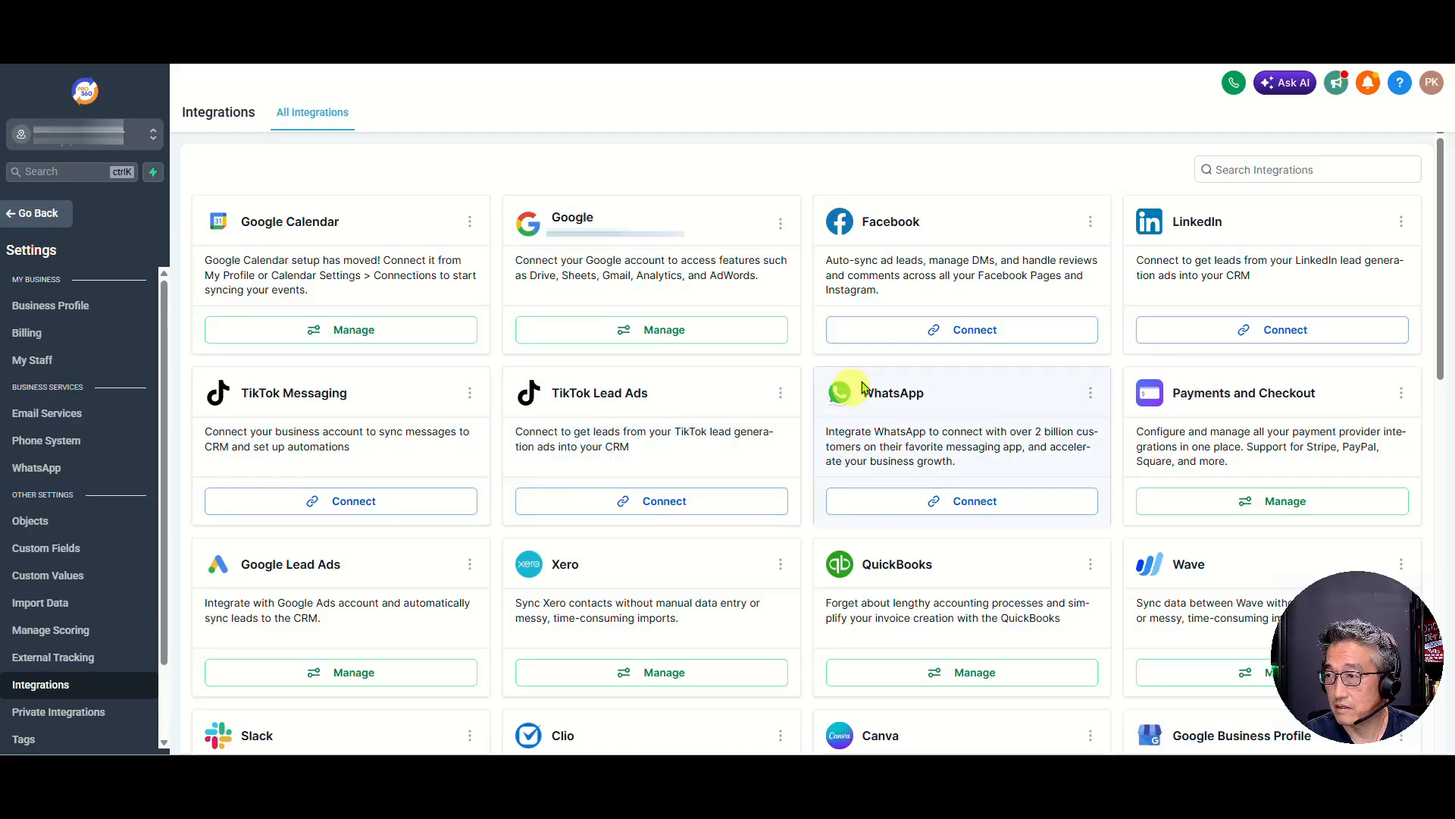
Connect the Google Business Profile integration to the Unified Judicial Services page and confirm the page selection
scroll(944, 375, down, 4)
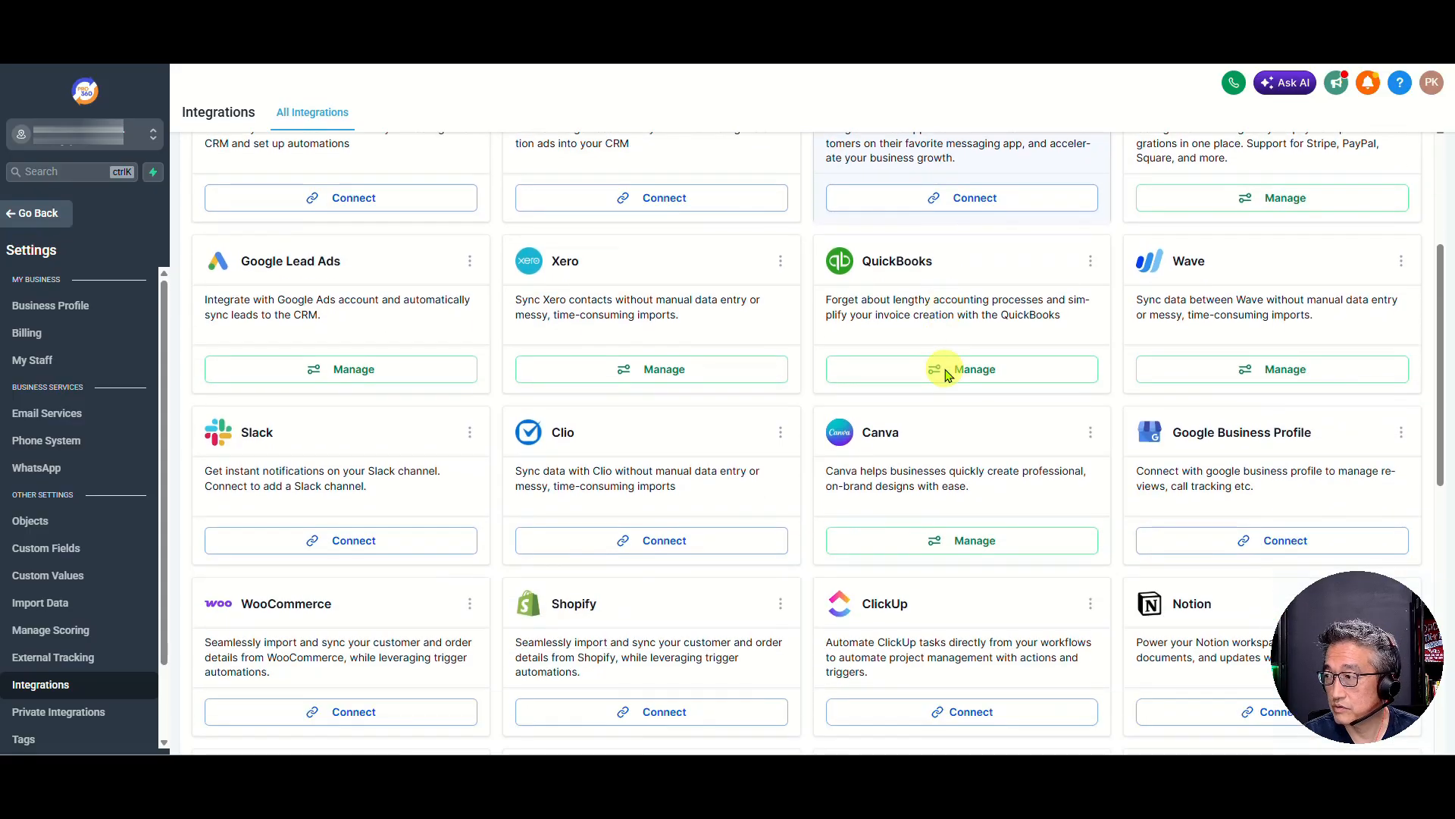
scroll(946, 376, down, 1)
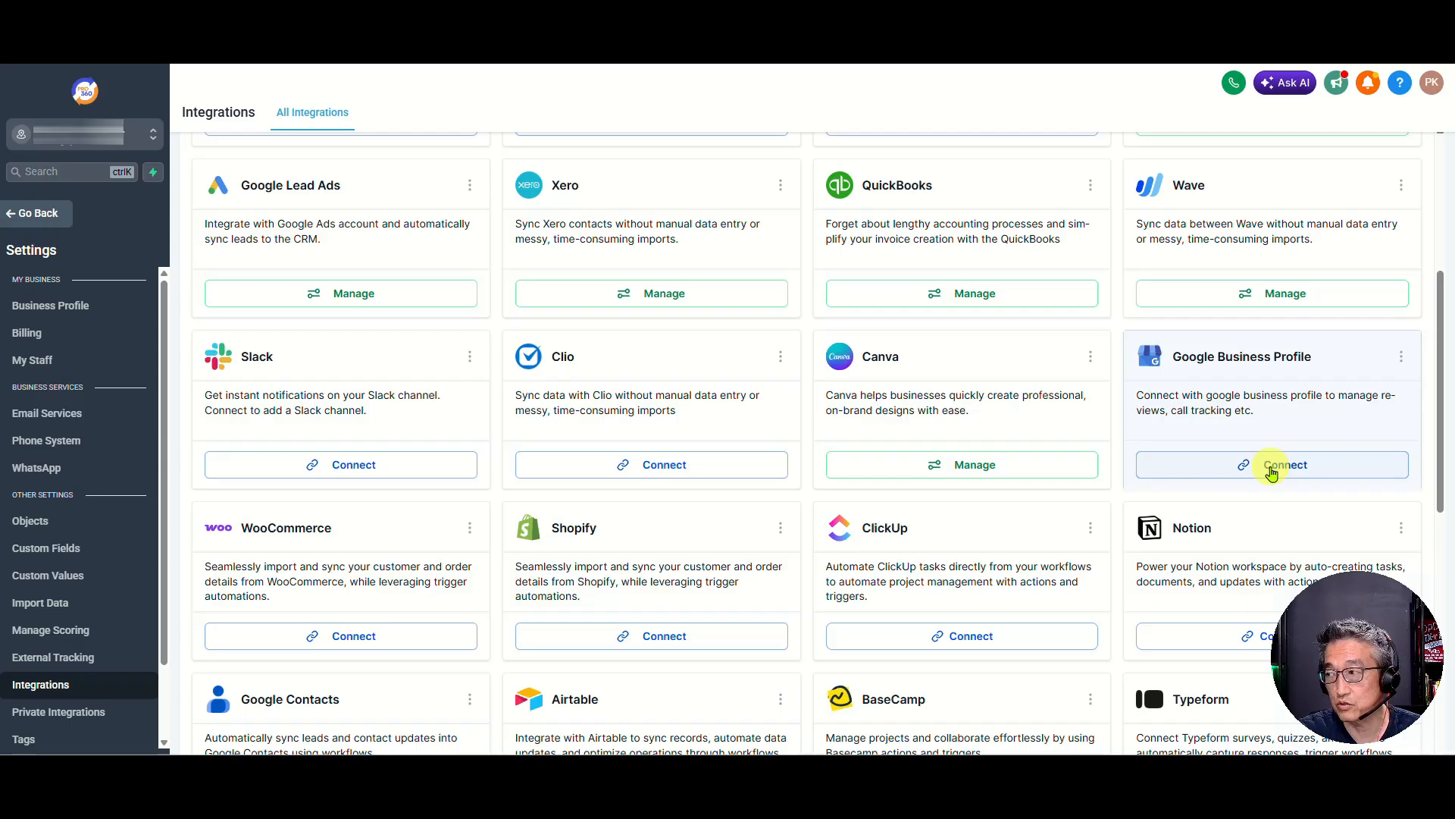
click(1271, 467)
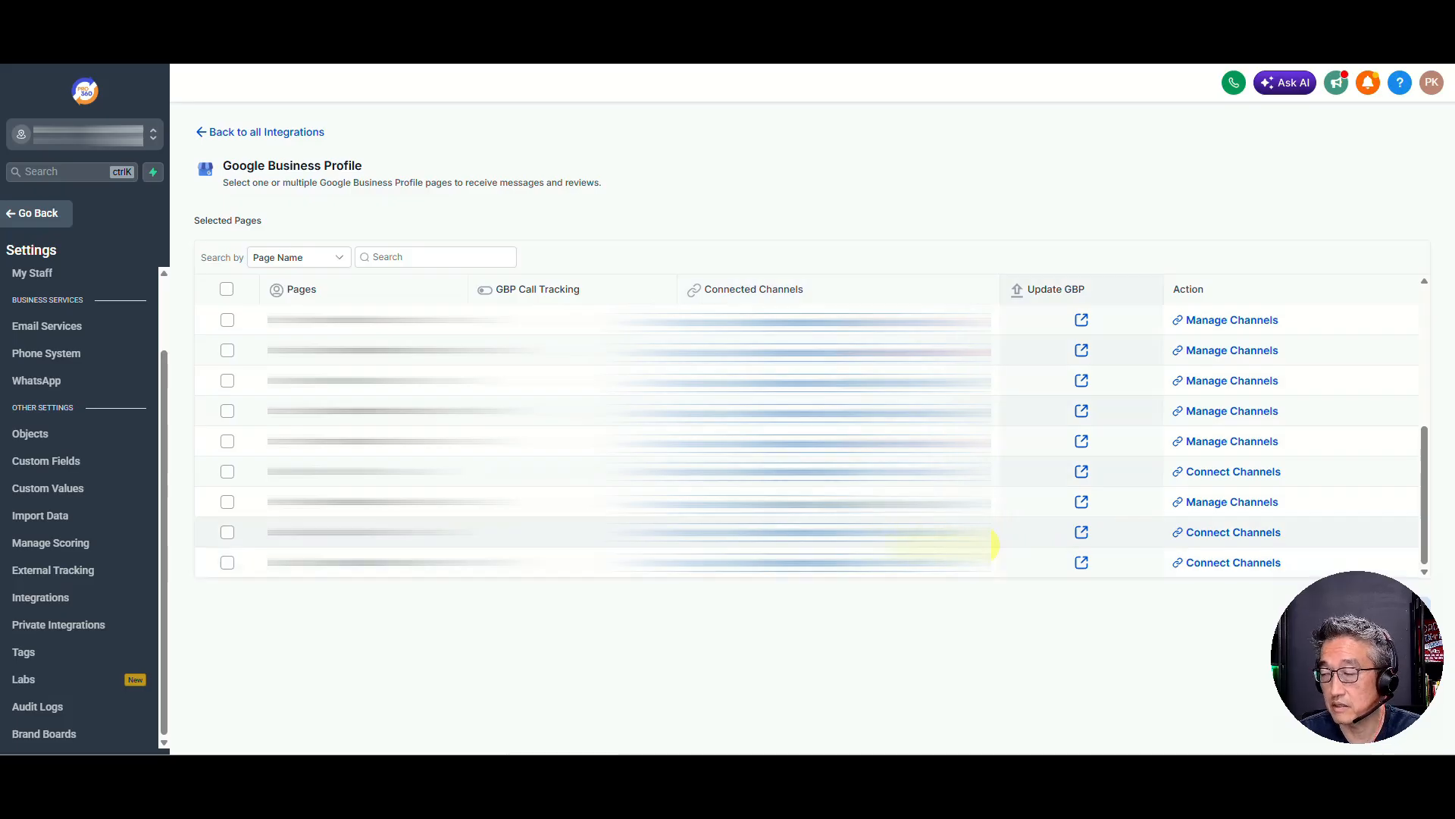
drag(1357, 656, 98, 656)
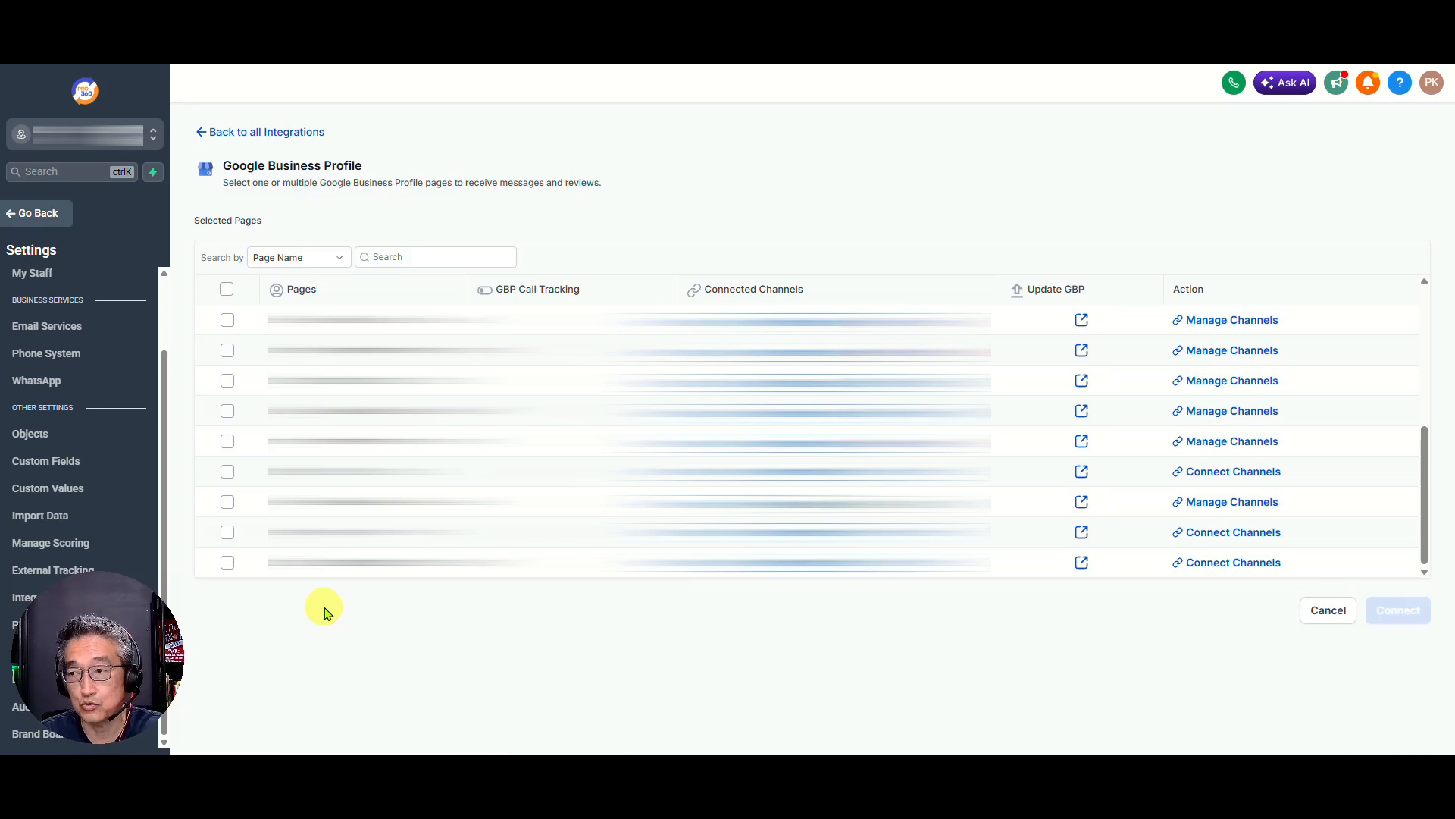
click(227, 564)
click(1394, 632)
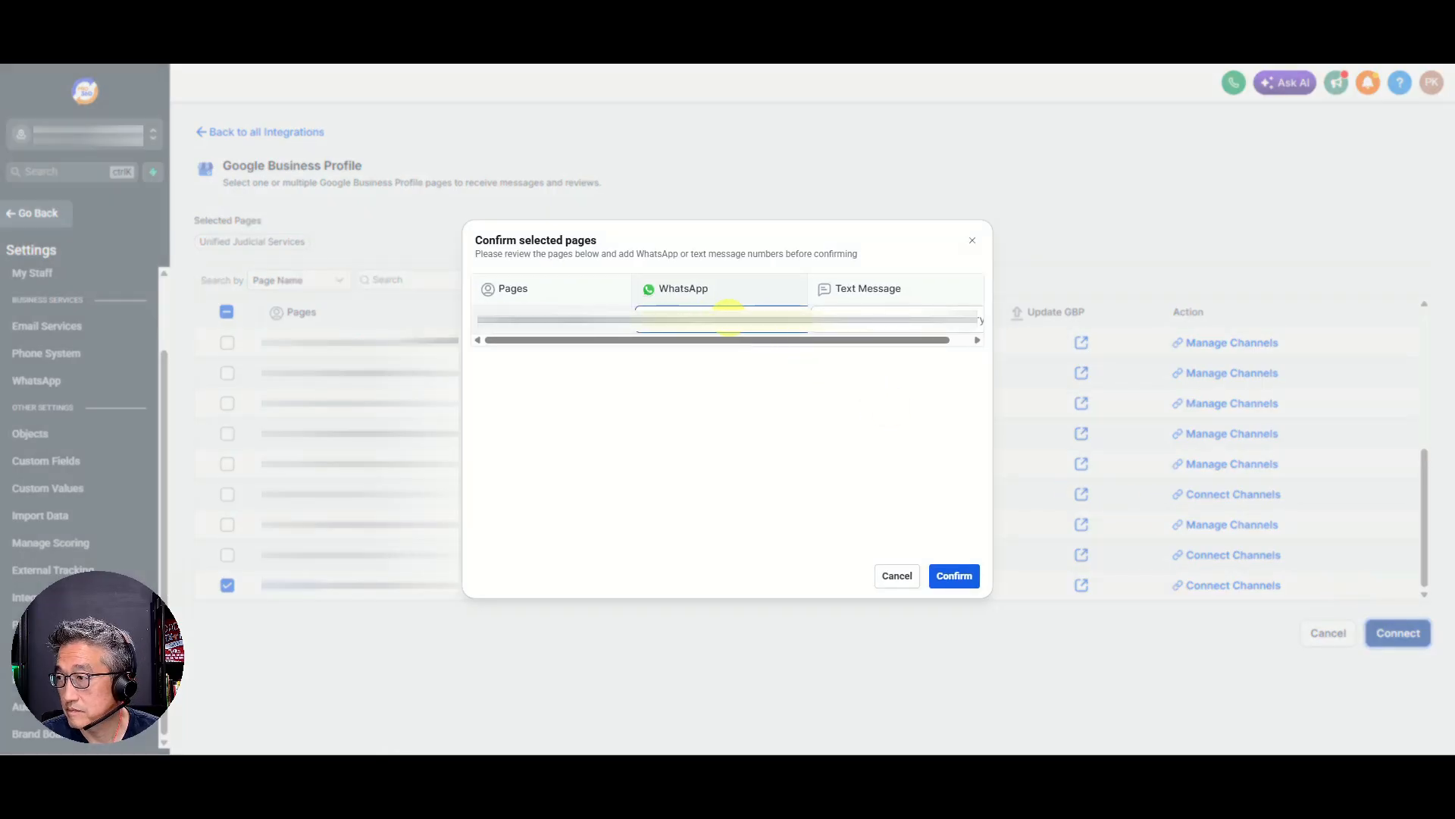
click(953, 575)
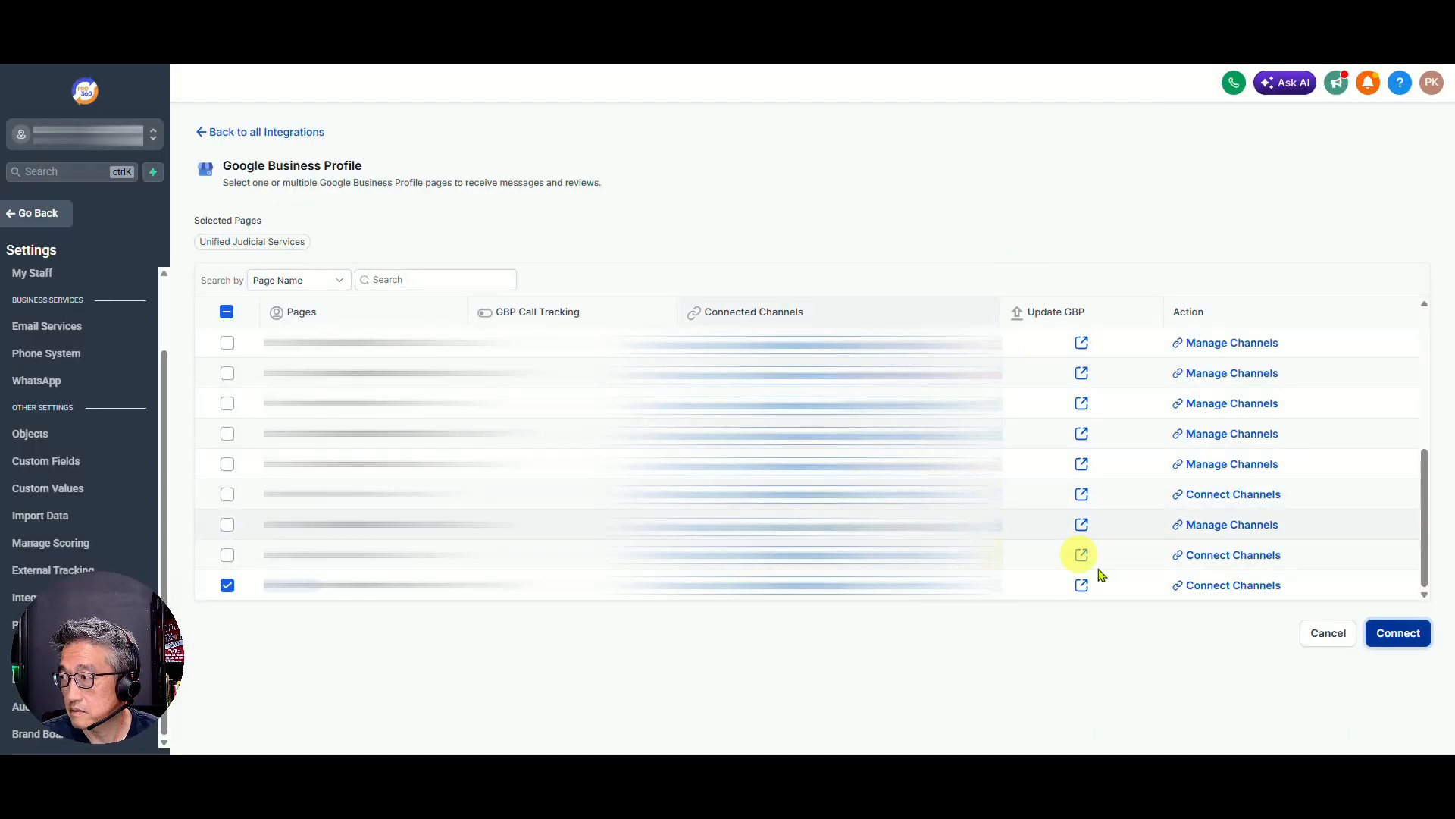
click(1393, 633)
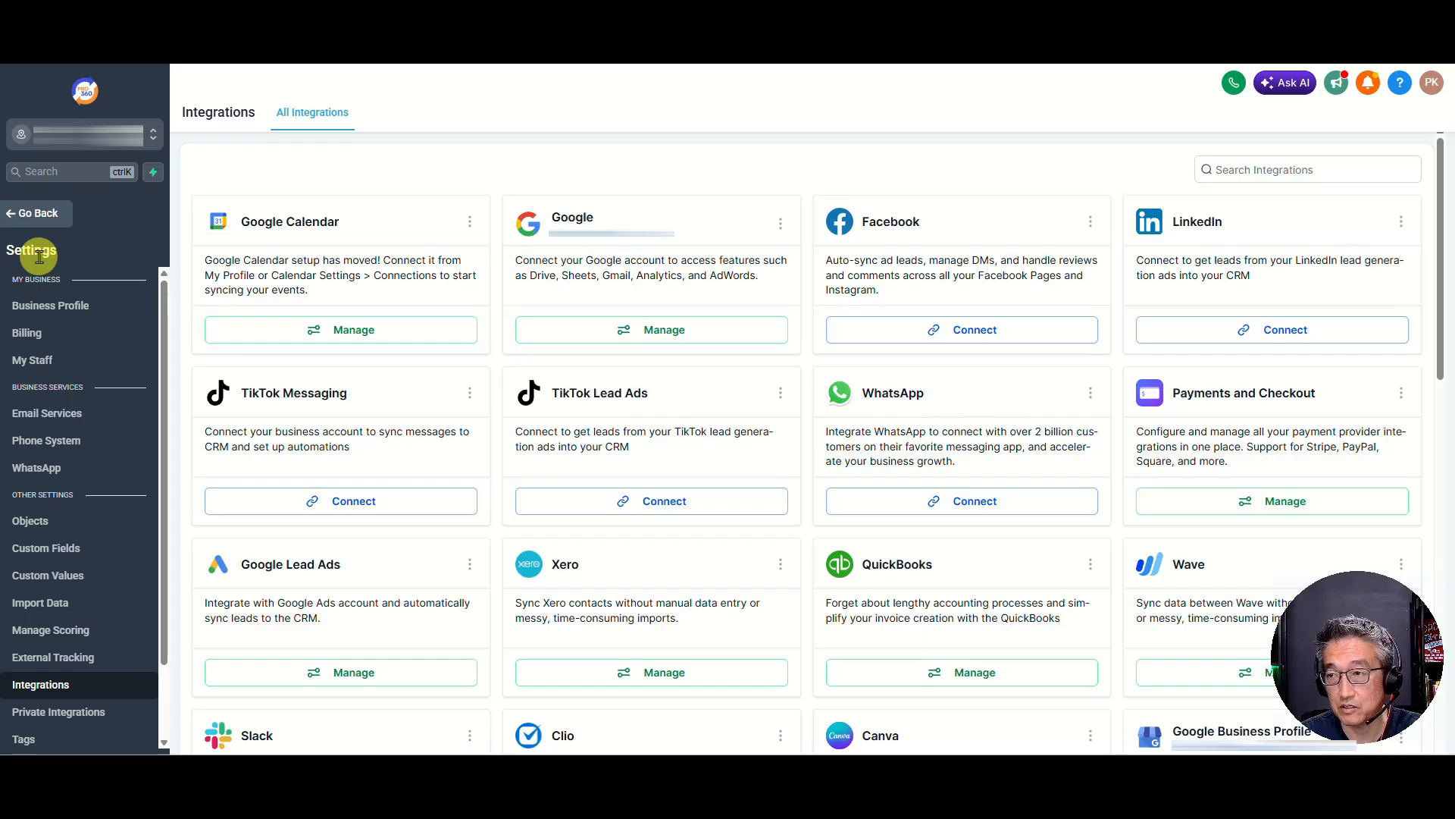
In the Reputation settings for Reviews AI, set the auto-response wait time before responding to 30 minutes
click(35, 216)
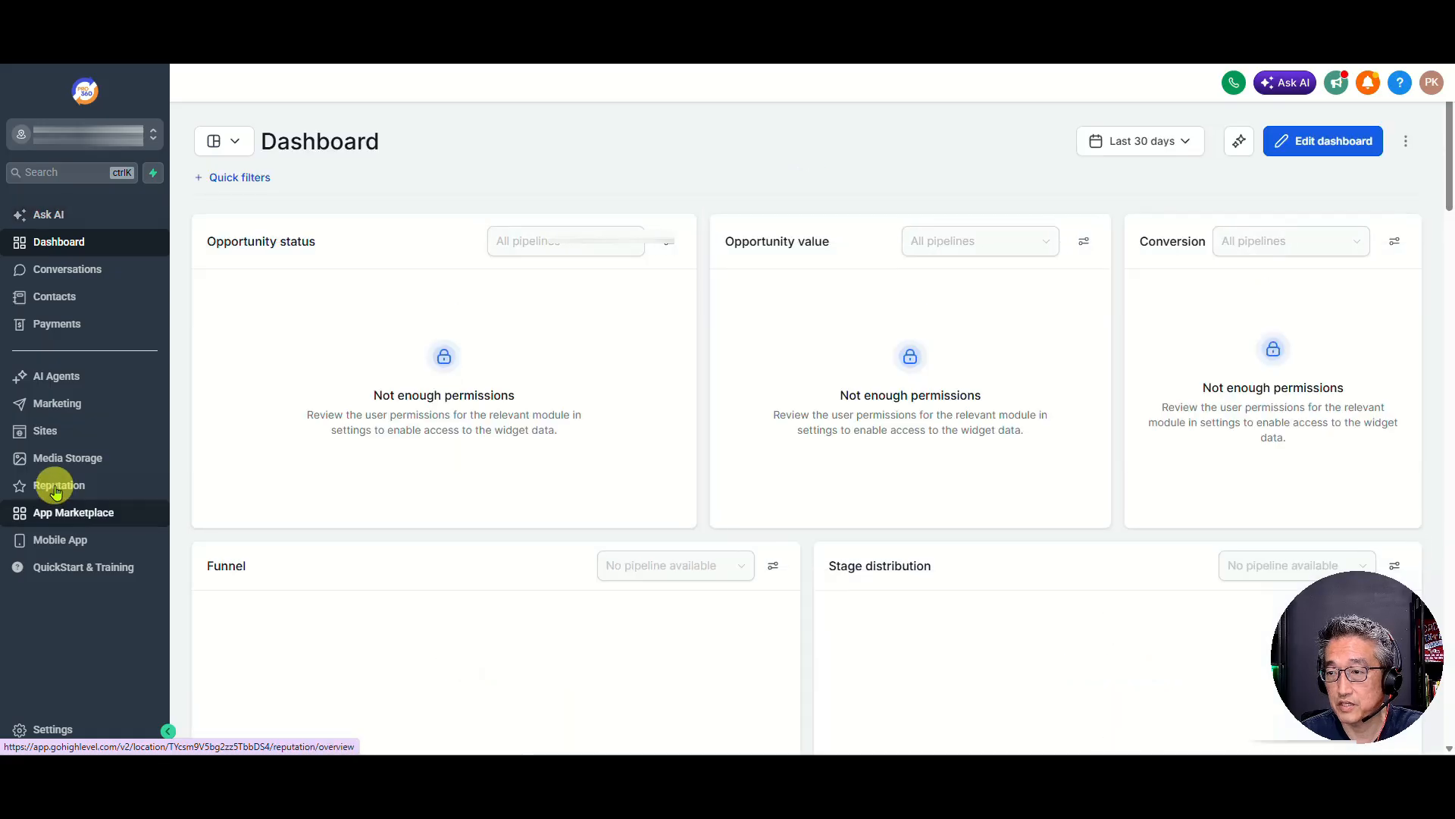
click(55, 489)
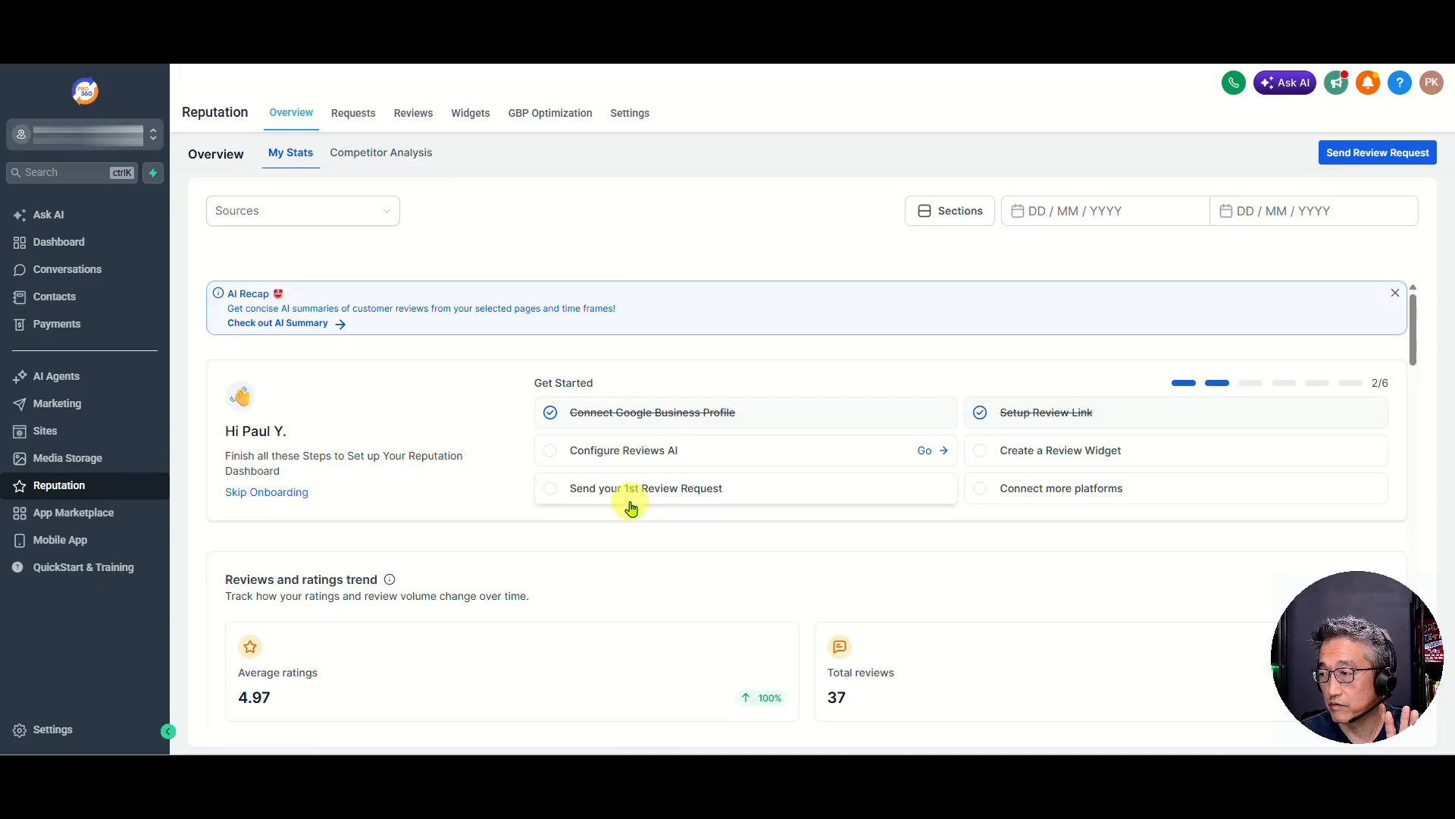
click(630, 115)
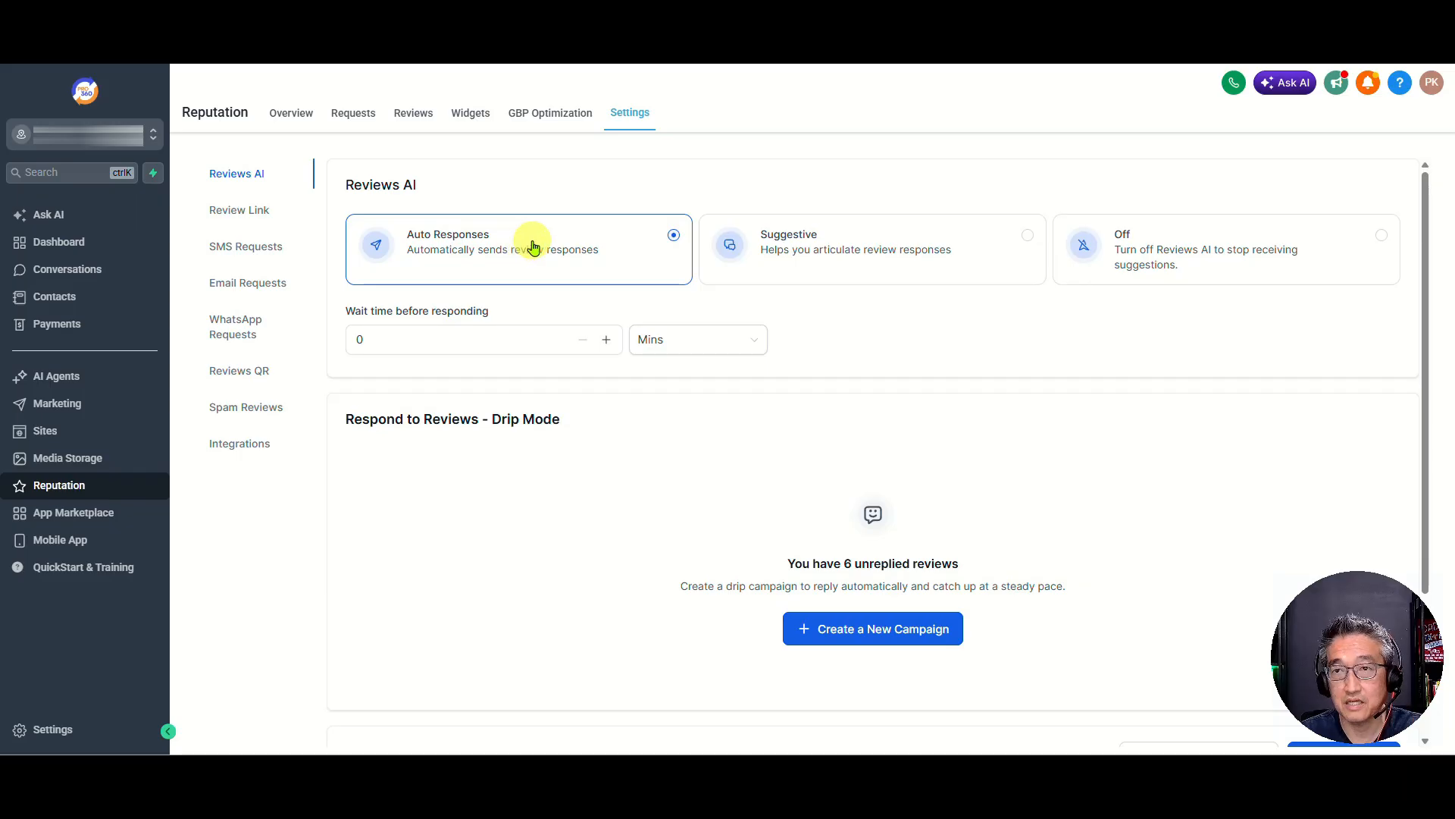
click(566, 341)
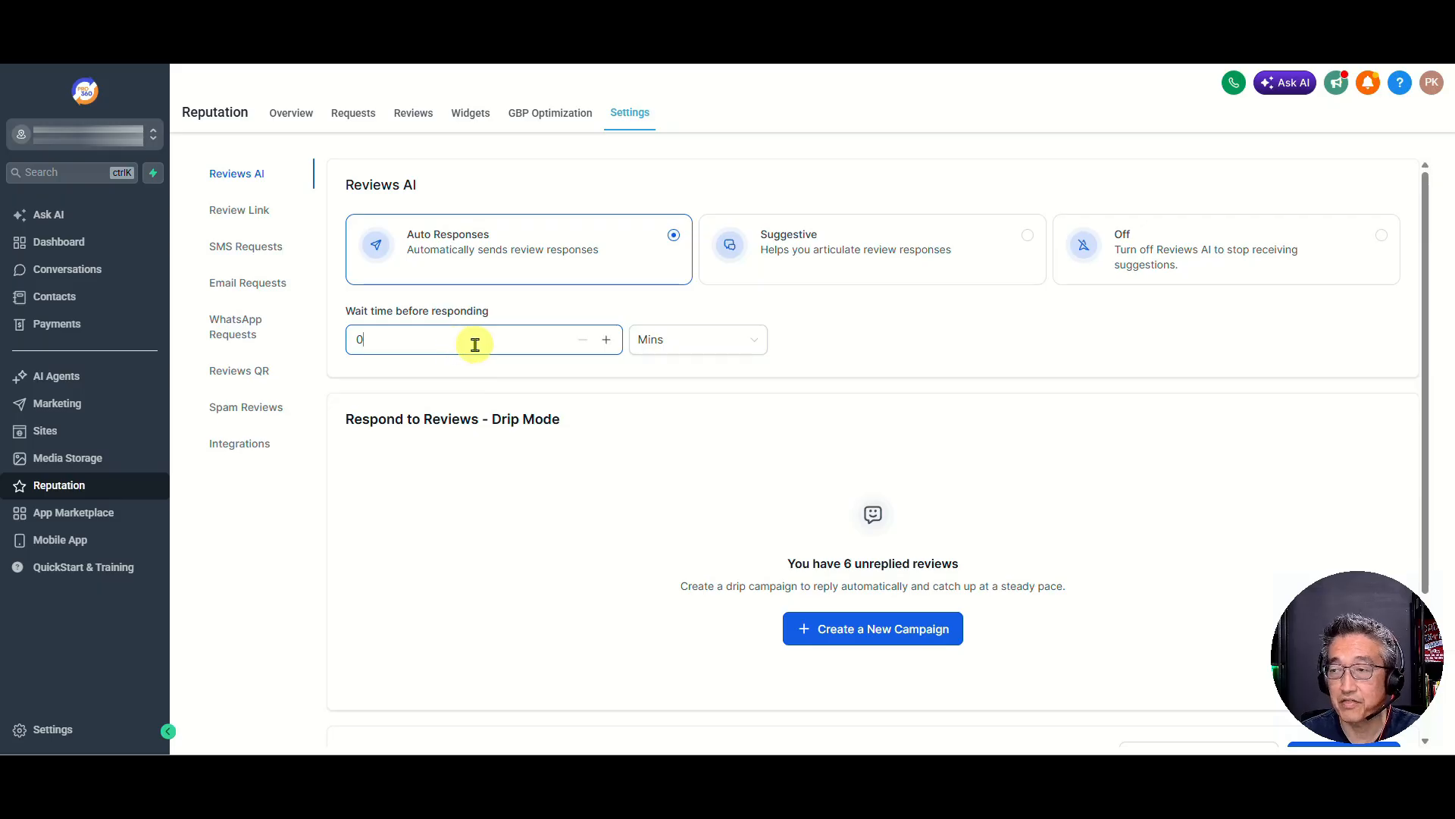
key(BackSpace)
text(30)
click(849, 341)
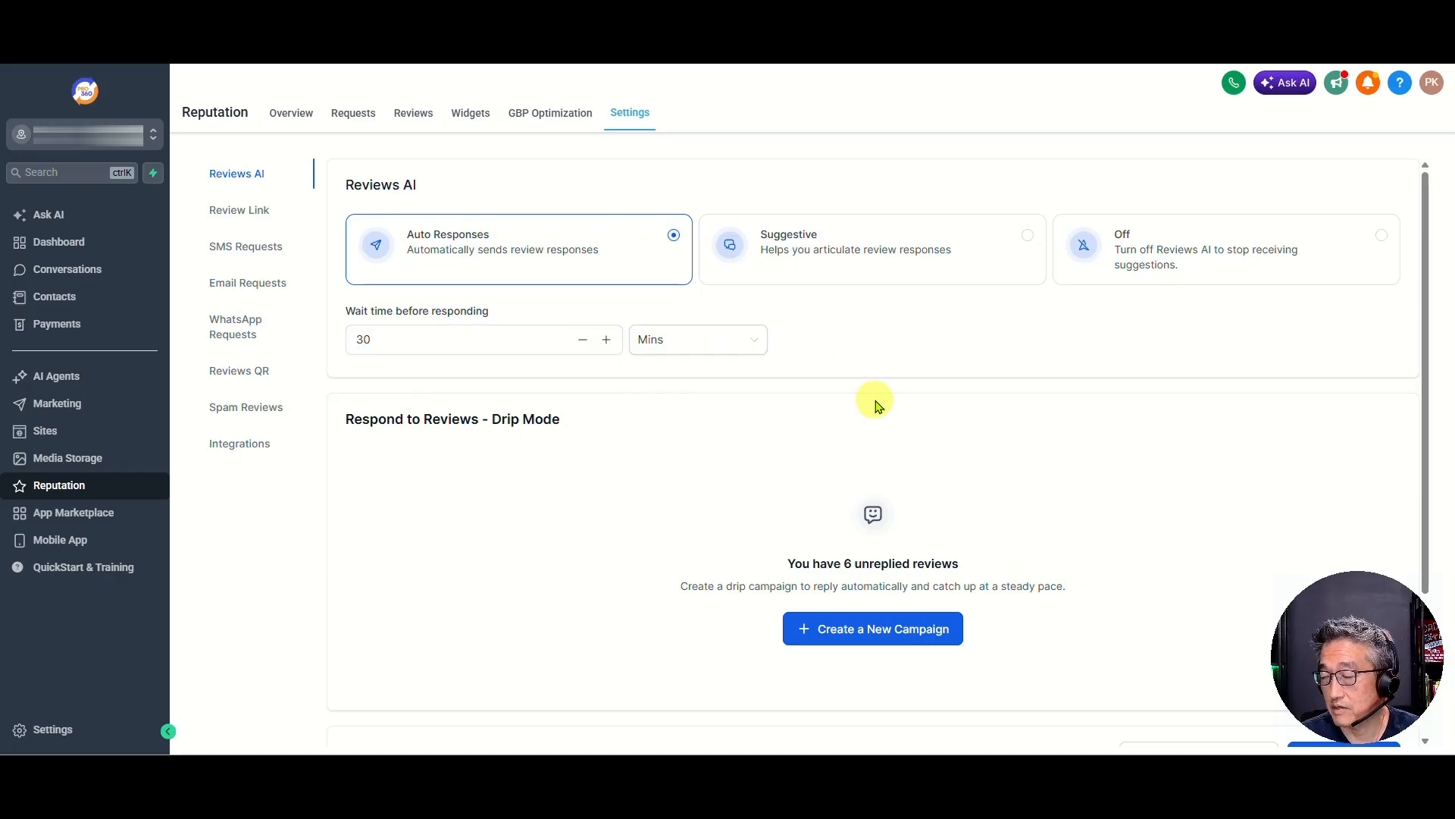
Disable the Legacy Reviews AI agent in the Reviews AI Agents list
scroll(884, 425, down, 3)
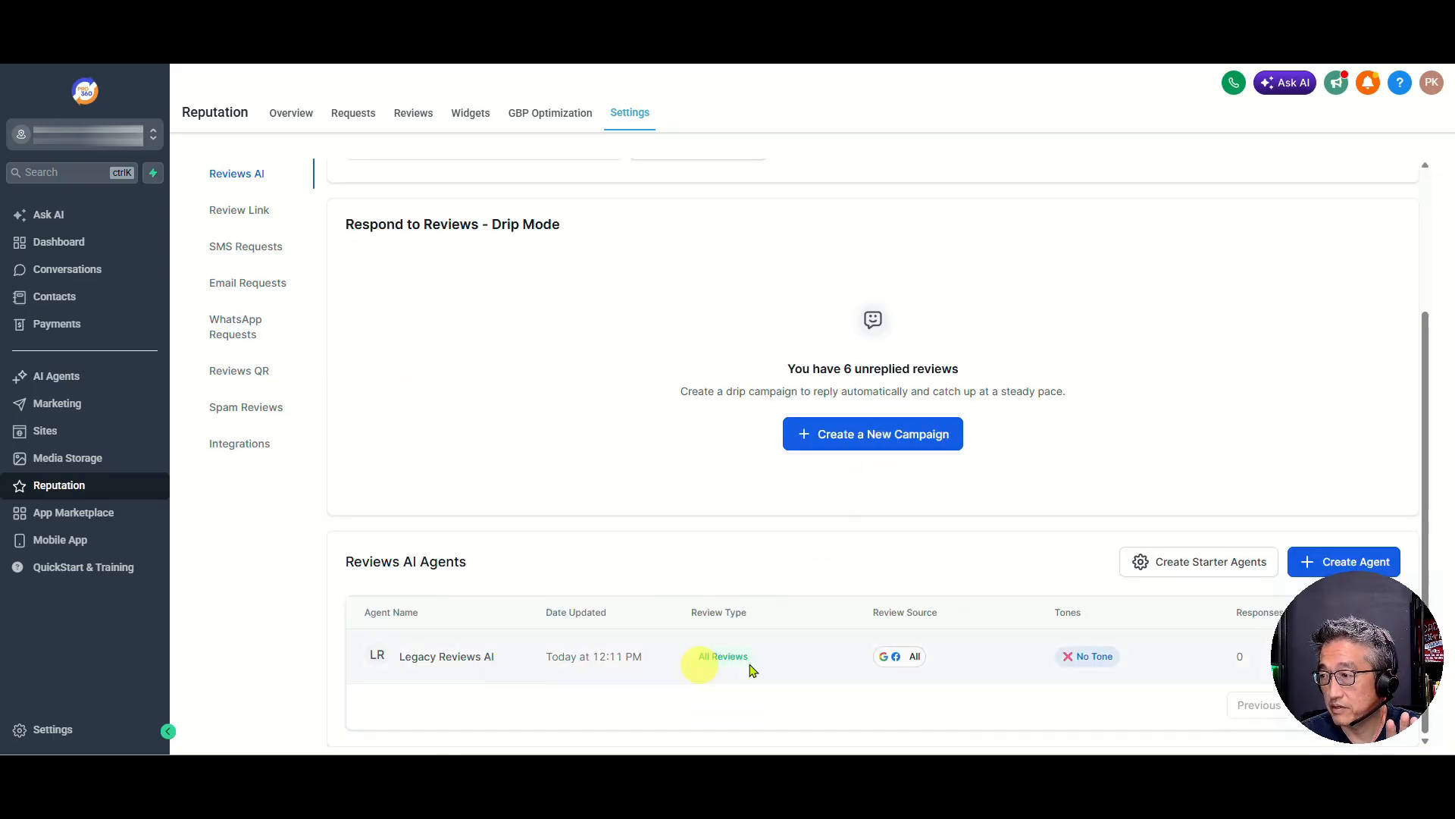
drag(1335, 642, 75, 643)
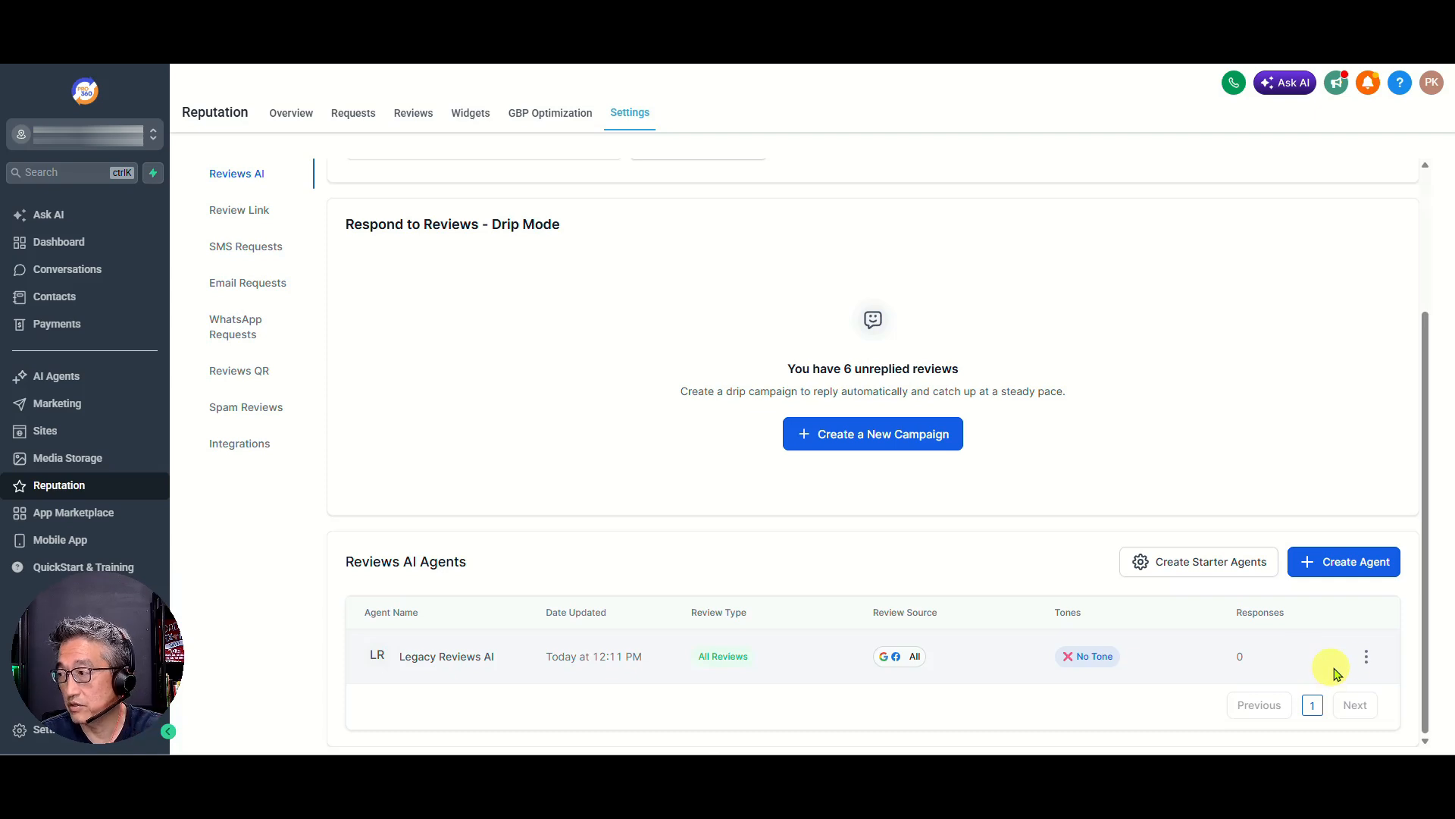
click(1365, 659)
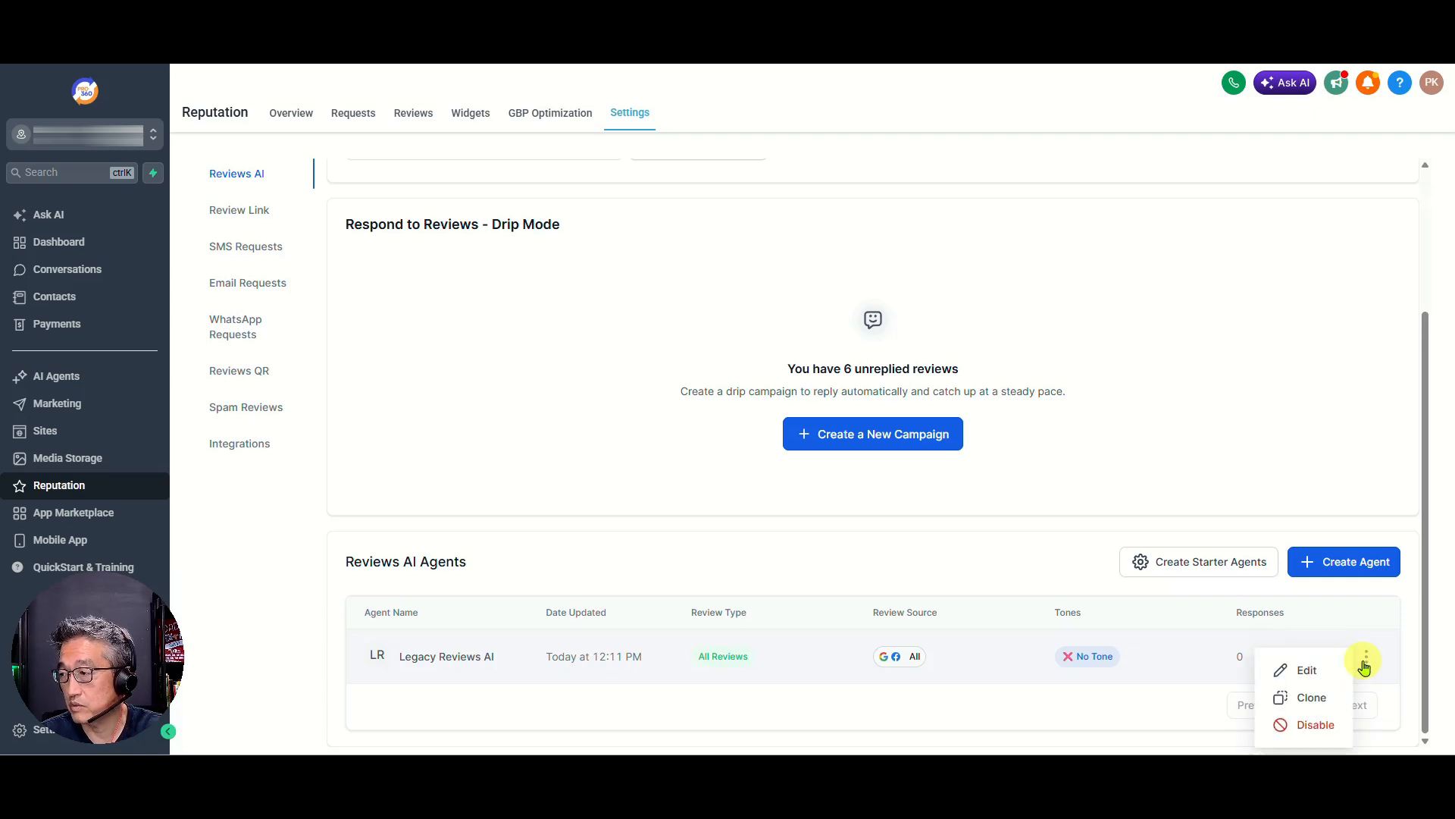
click(1365, 665)
click(1363, 665)
click(1281, 607)
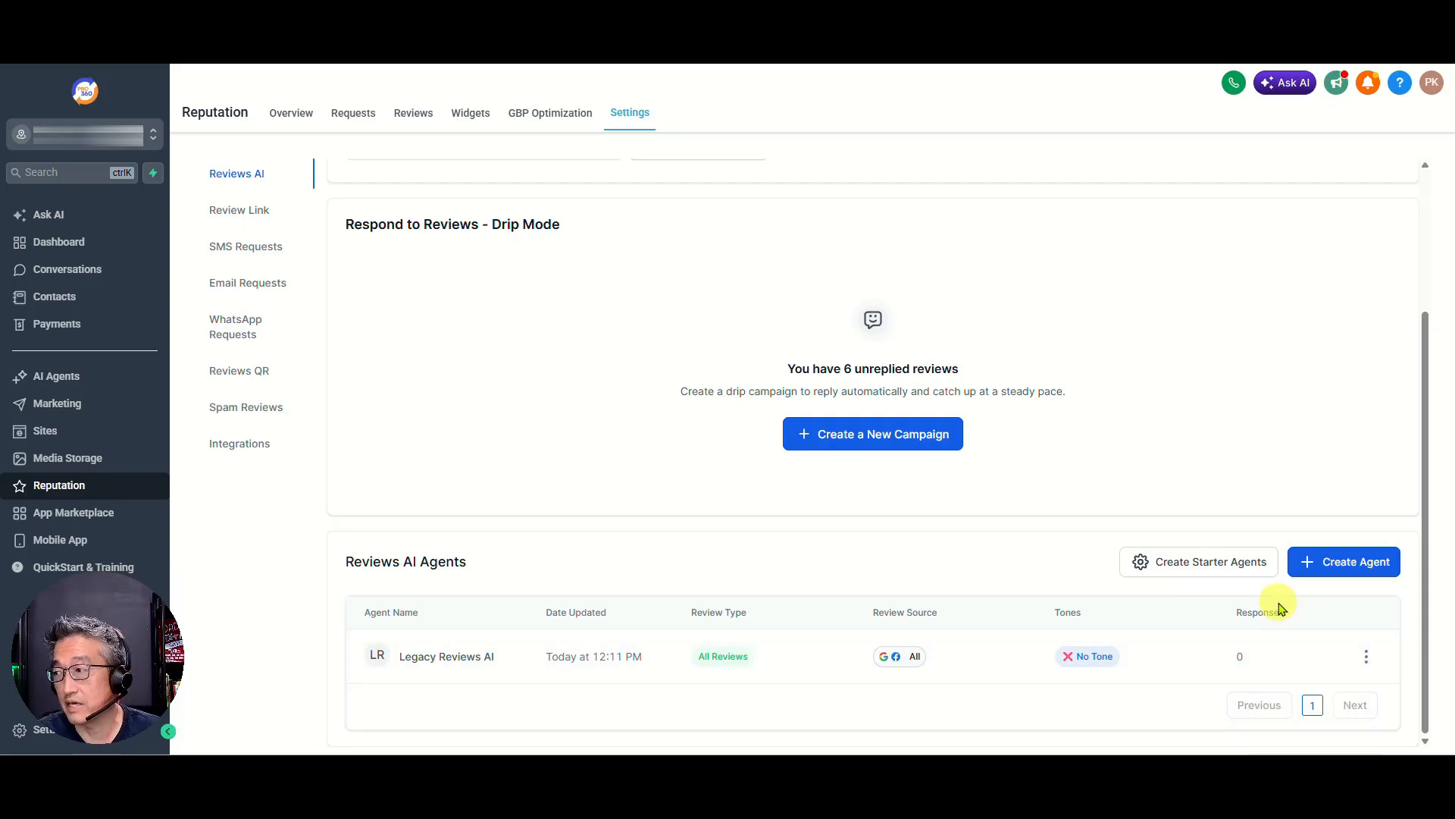
click(1367, 656)
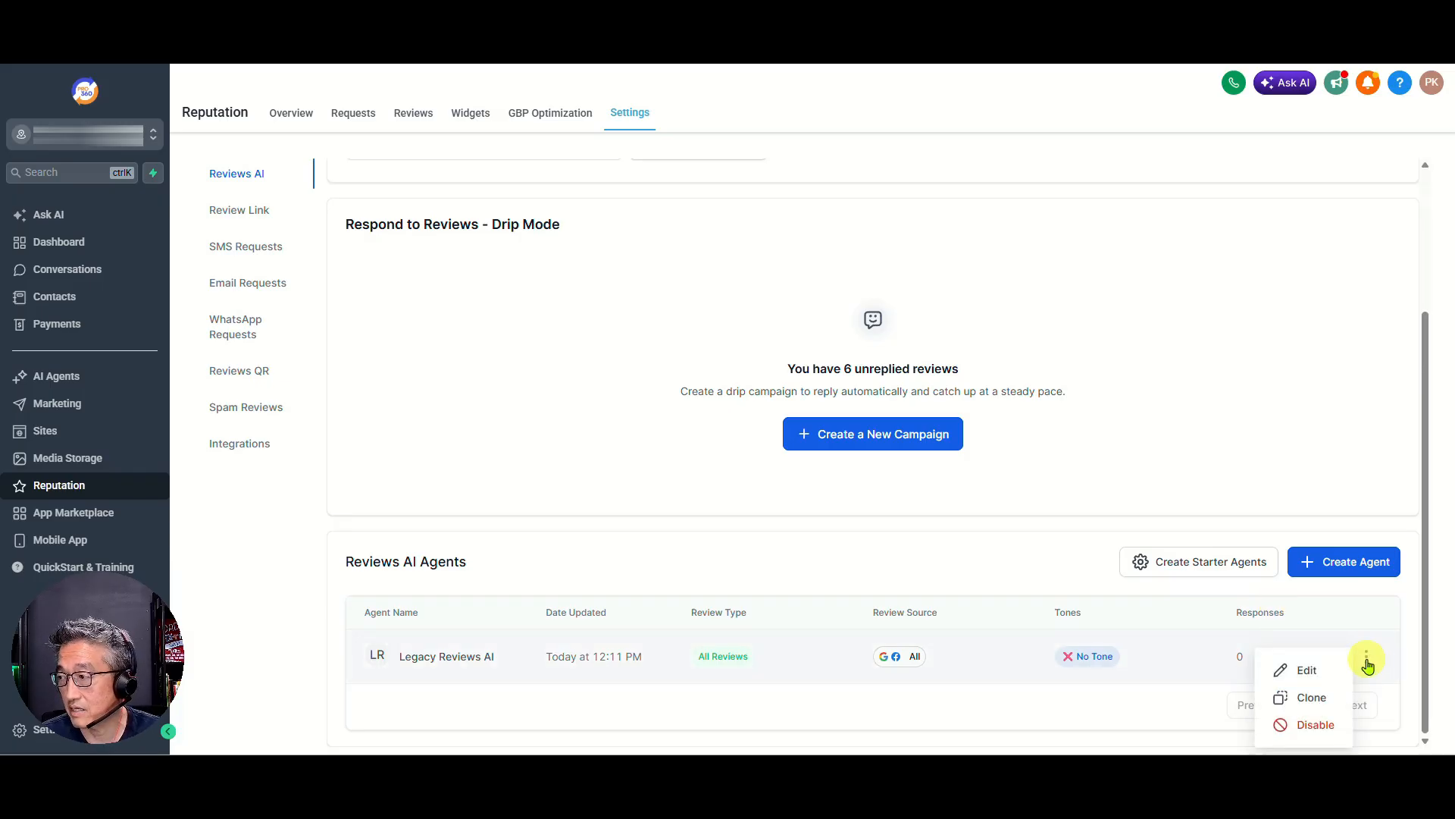
click(1316, 725)
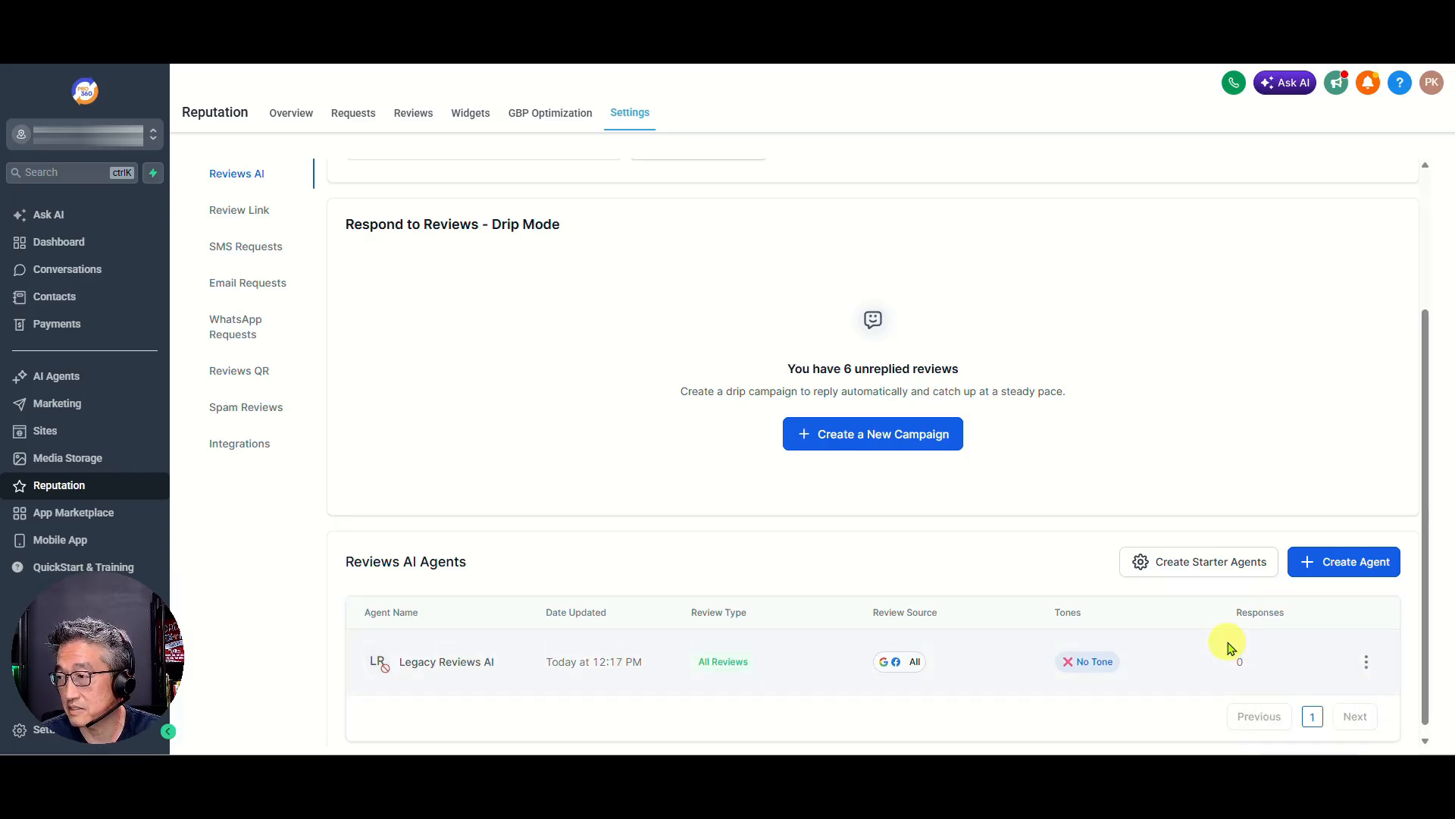
Start a new Reviews AI agent from the Claire Flair template with the Professional tone
click(1372, 559)
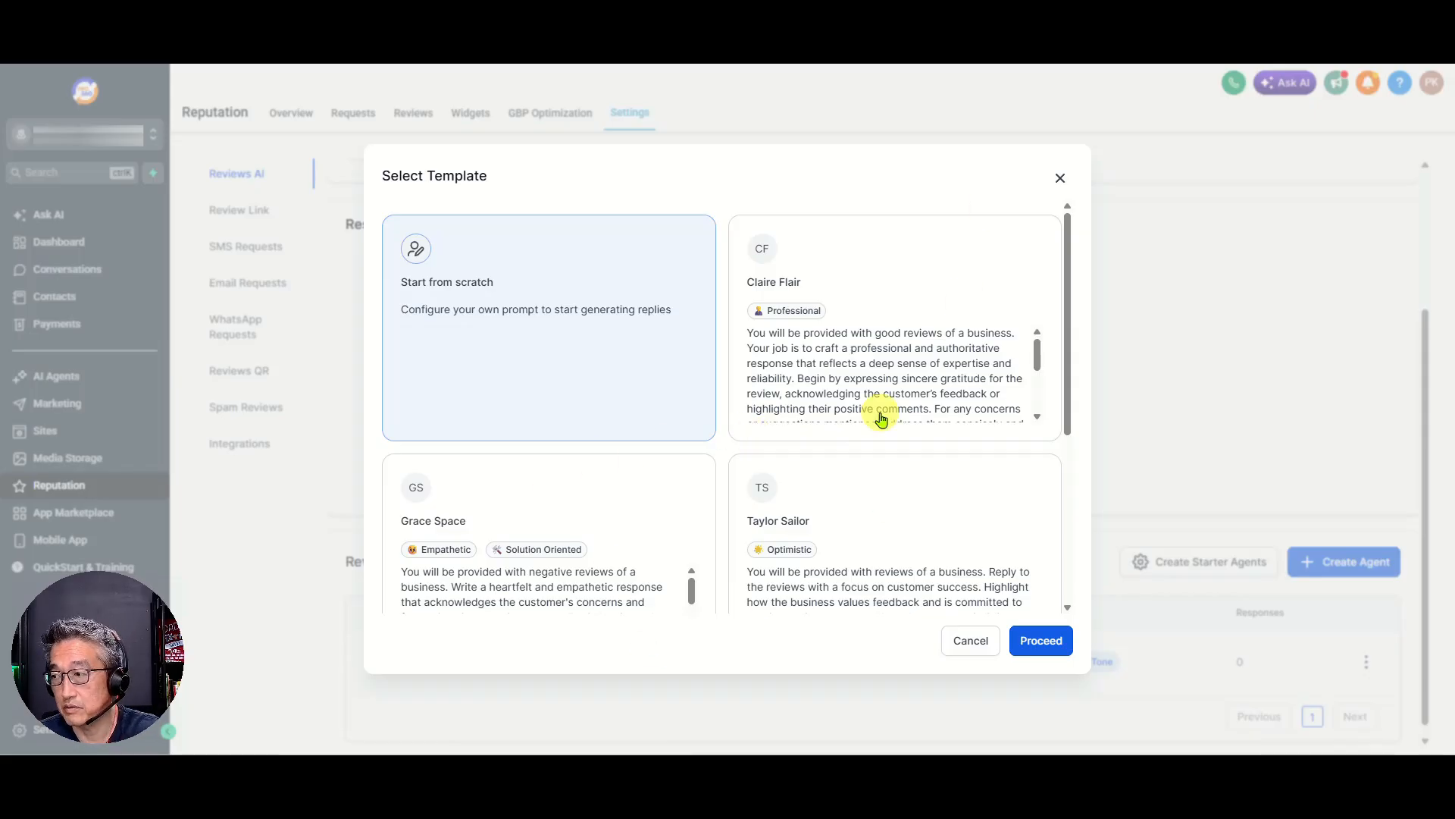
scroll(857, 432, down, 3)
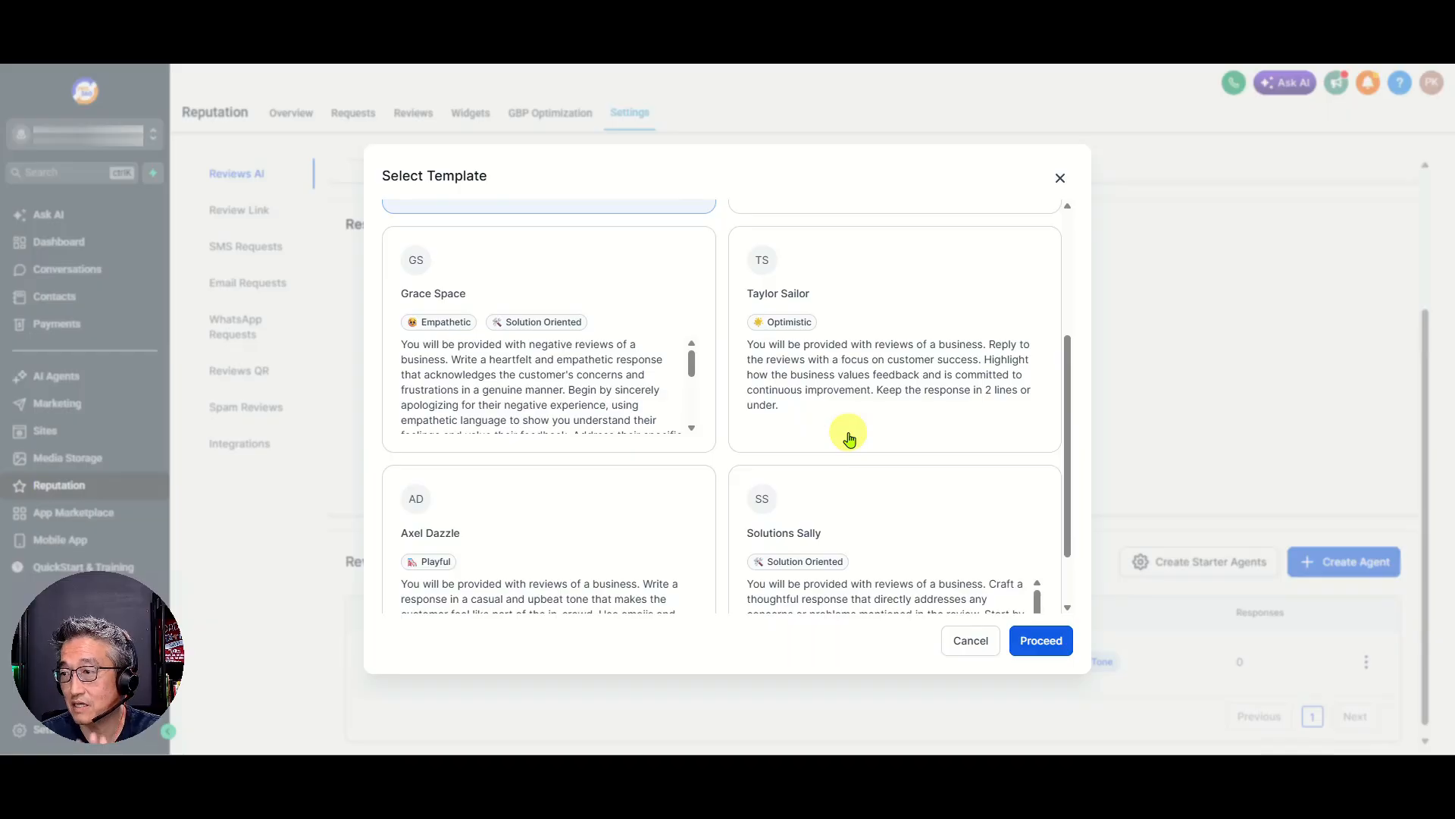
scroll(848, 435, down, 1)
scroll(841, 429, up, 4)
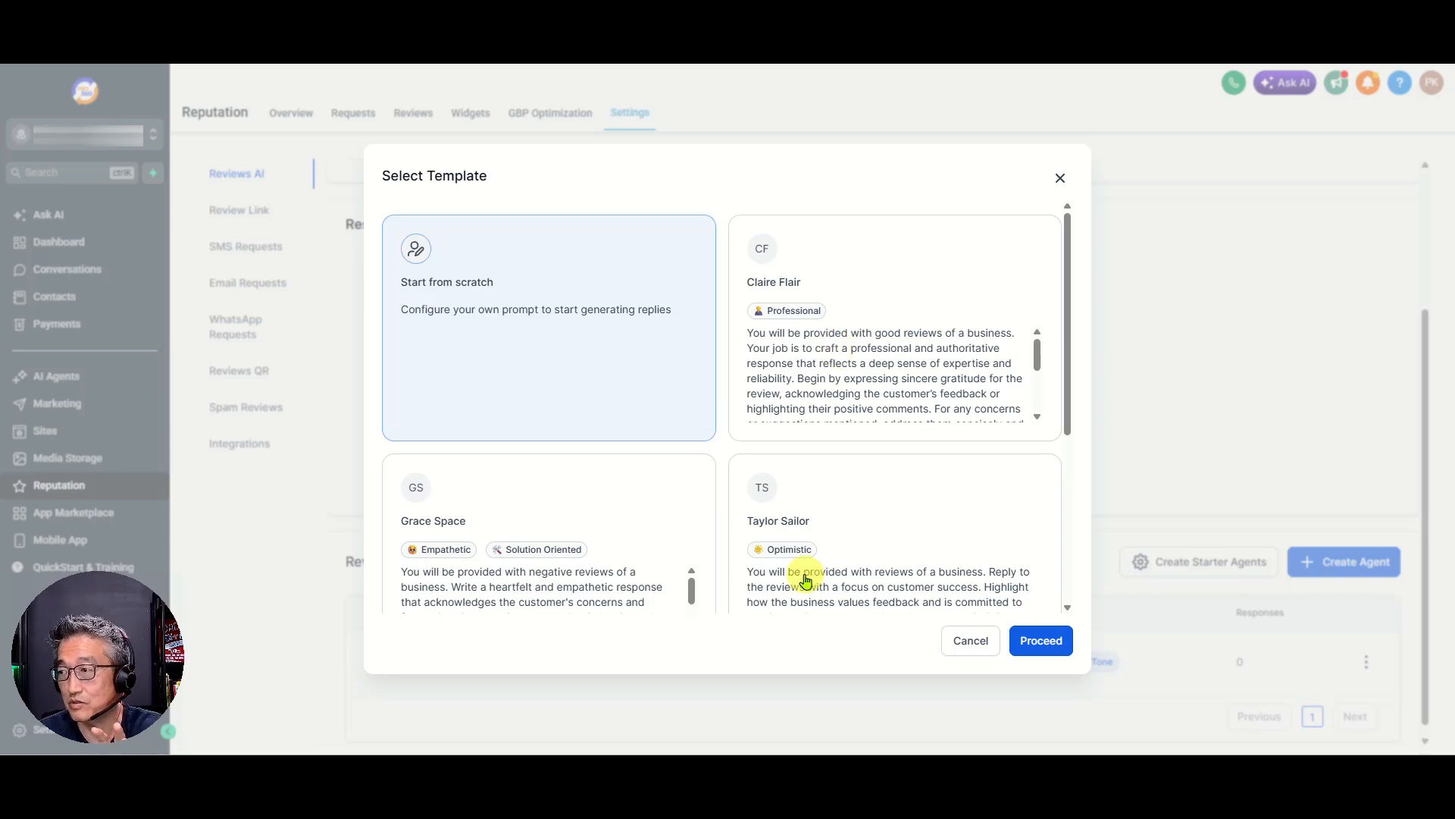
scroll(849, 545, down, 2)
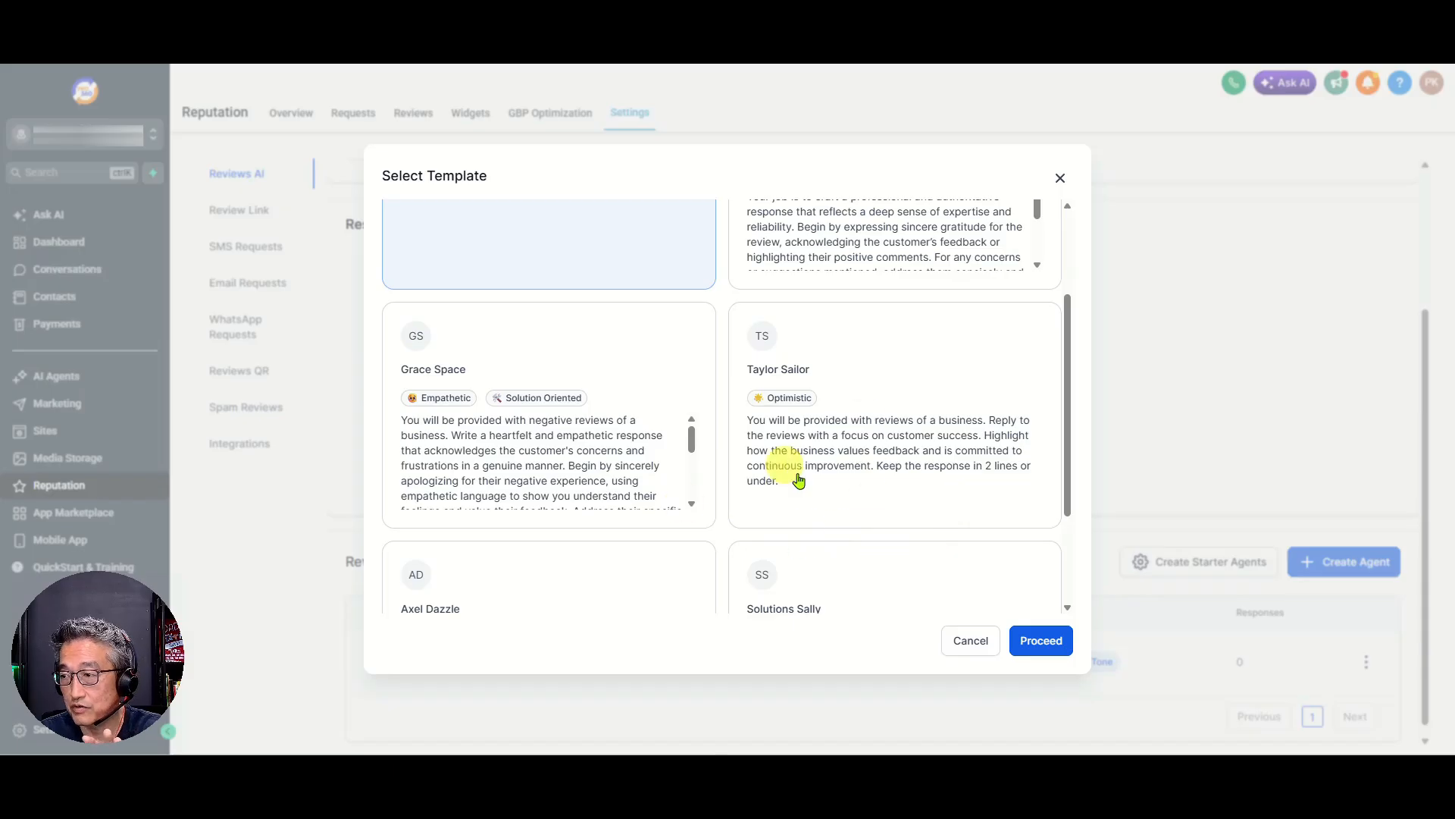
scroll(784, 531, down, 2)
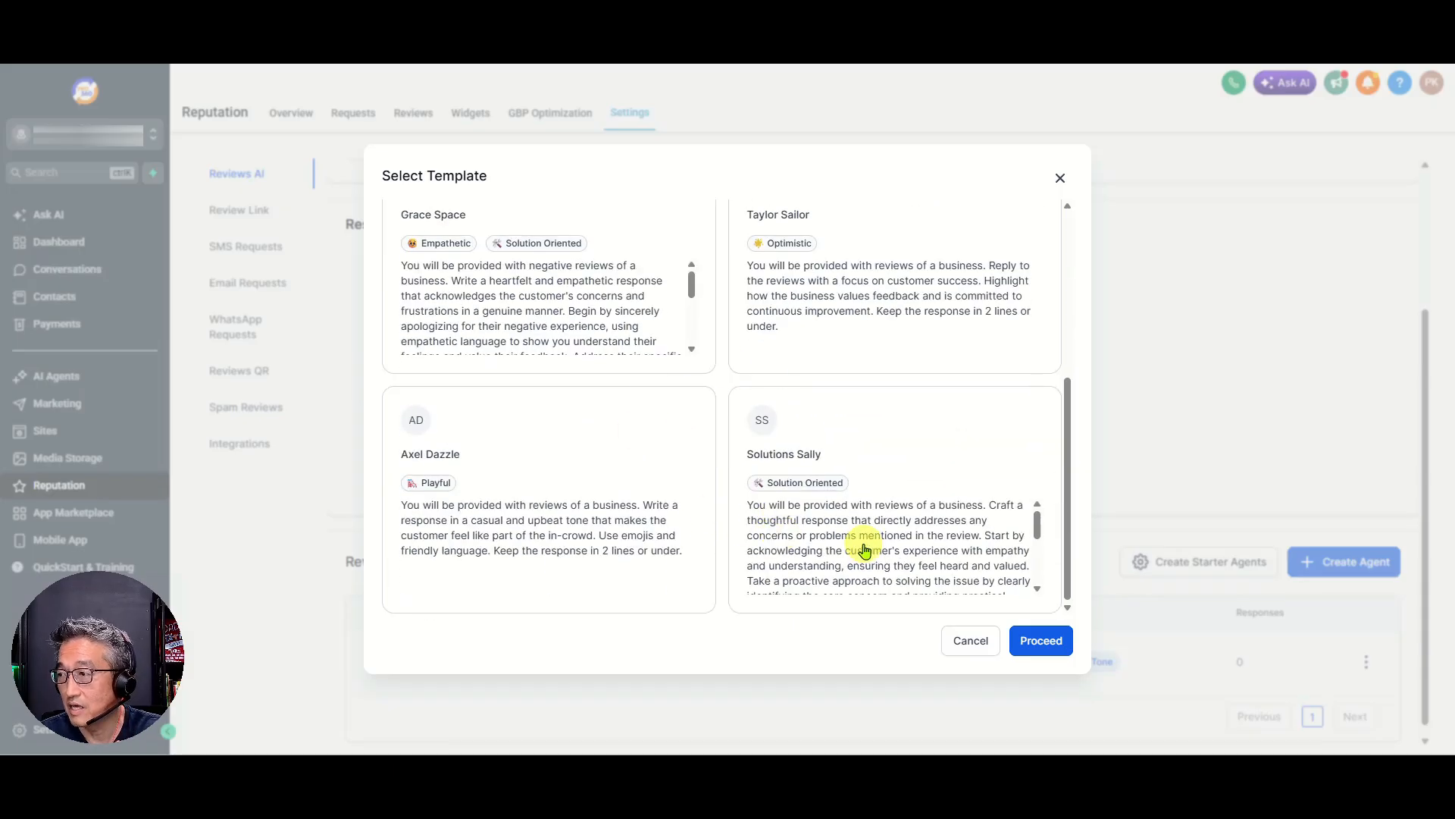
scroll(860, 547, up, 4)
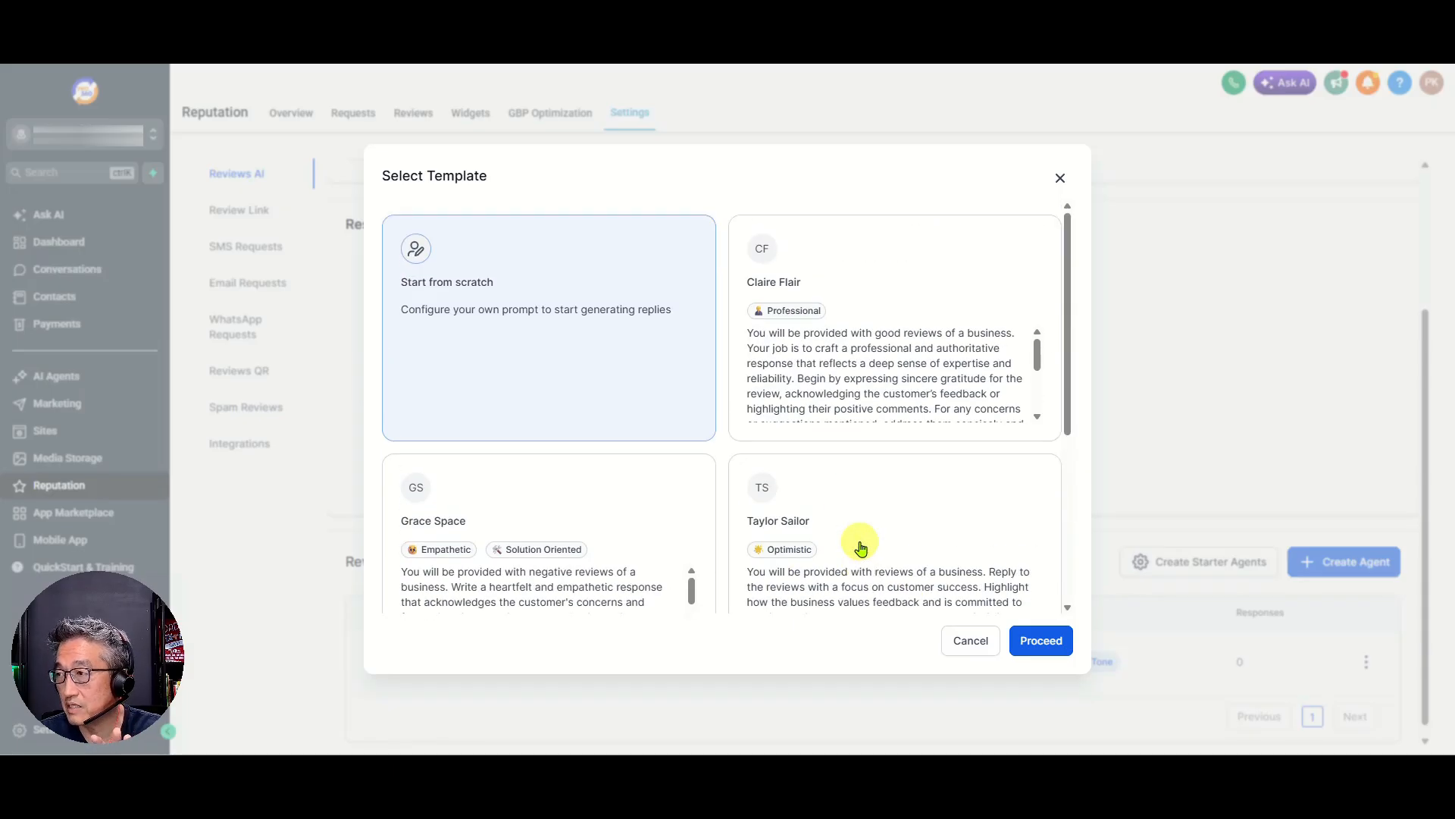
click(870, 343)
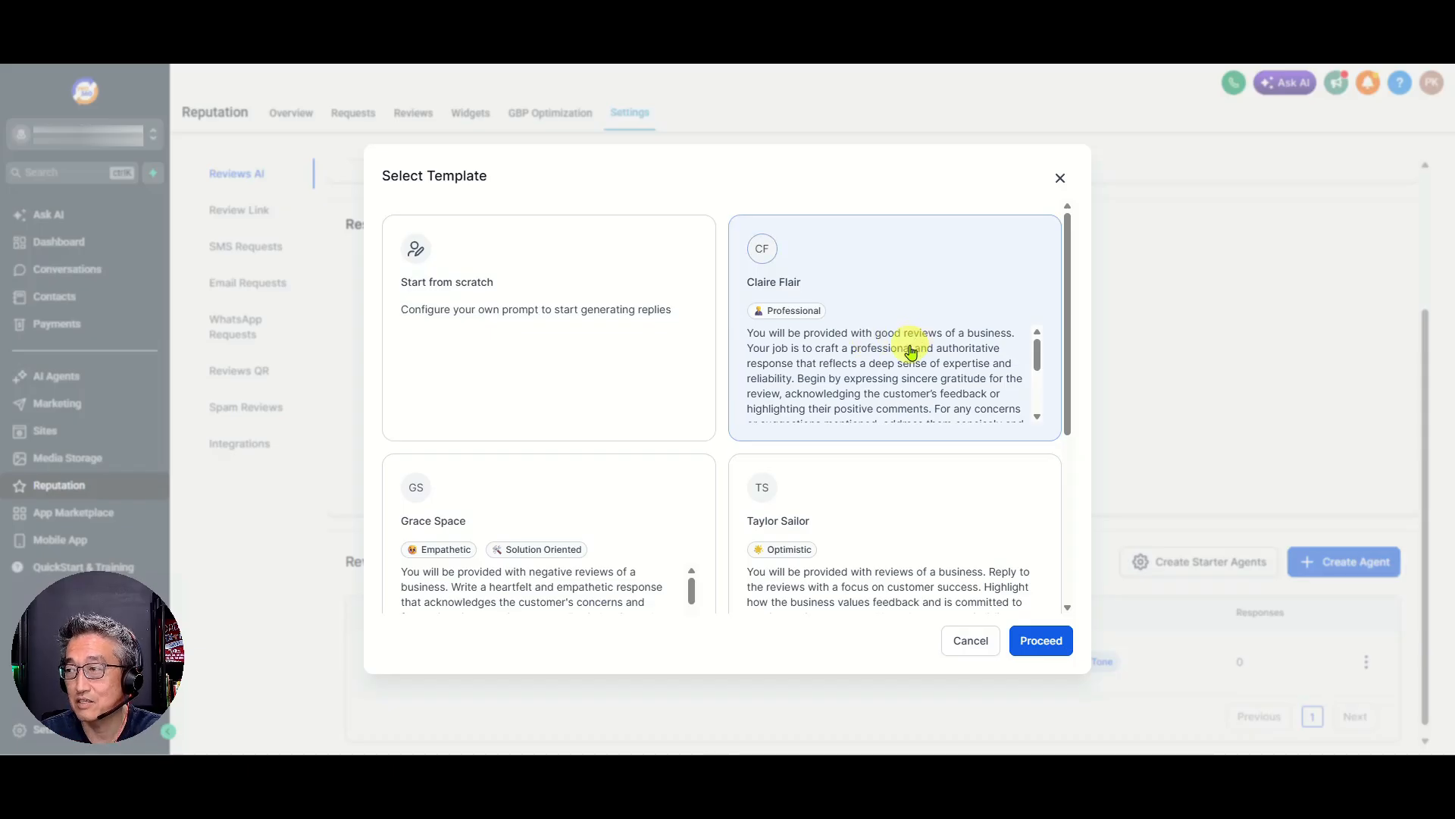
scroll(915, 355, down, 3)
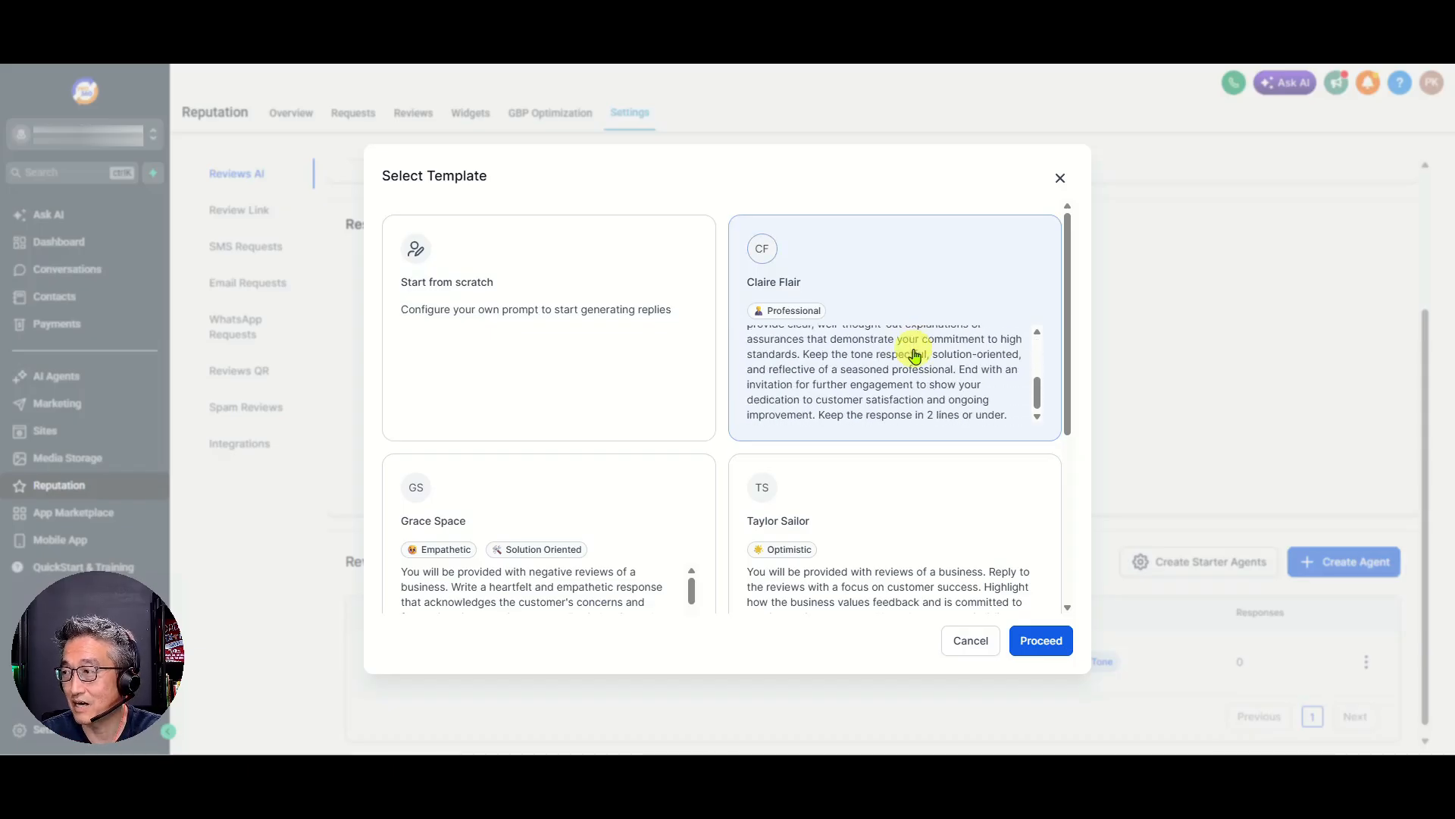
click(1041, 641)
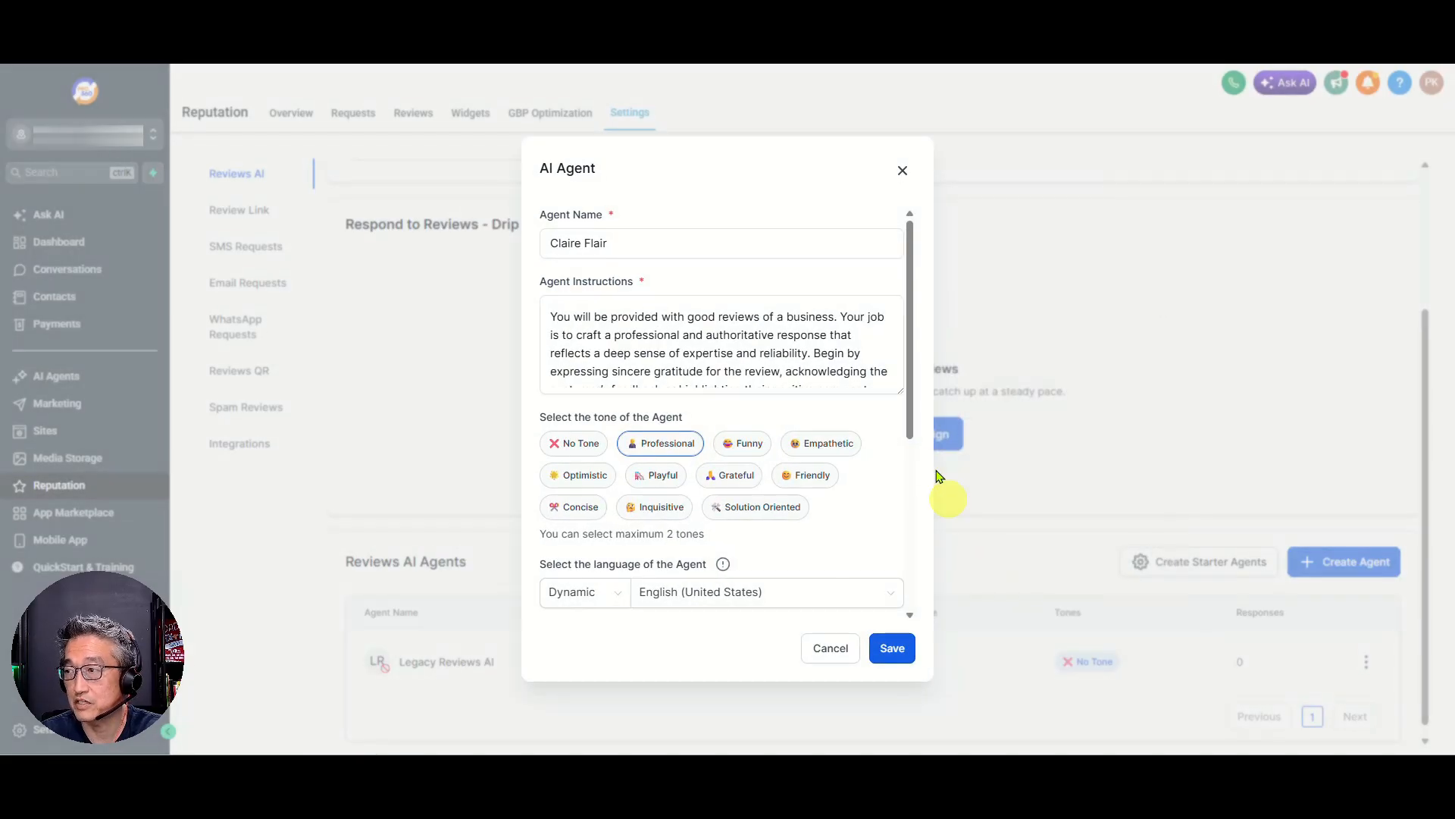
Set the Claire Flair agent's review type to All Reviews, leave the footer empty, and save the agent
click(670, 243)
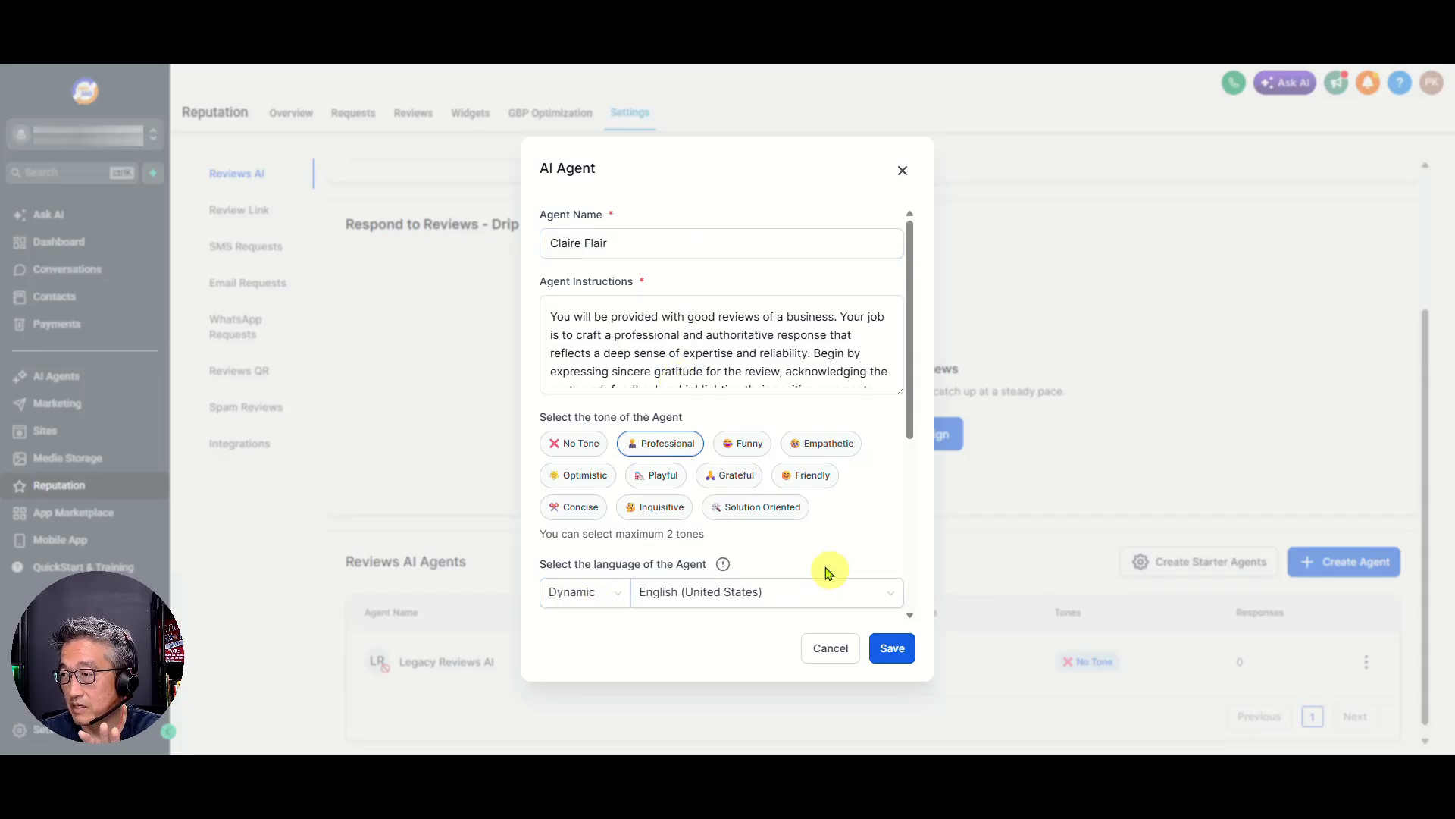
scroll(796, 542, down, 2)
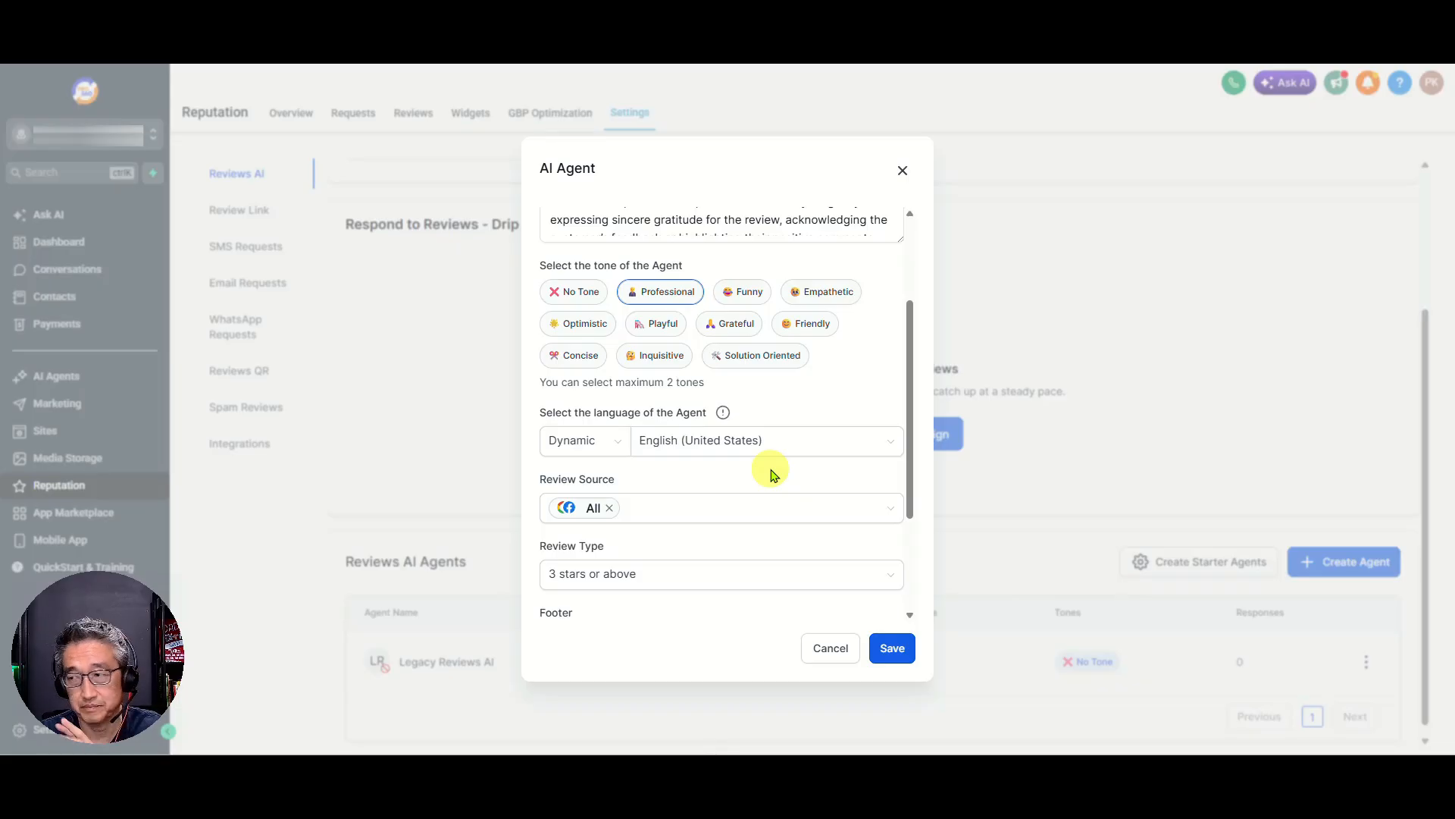
click(641, 580)
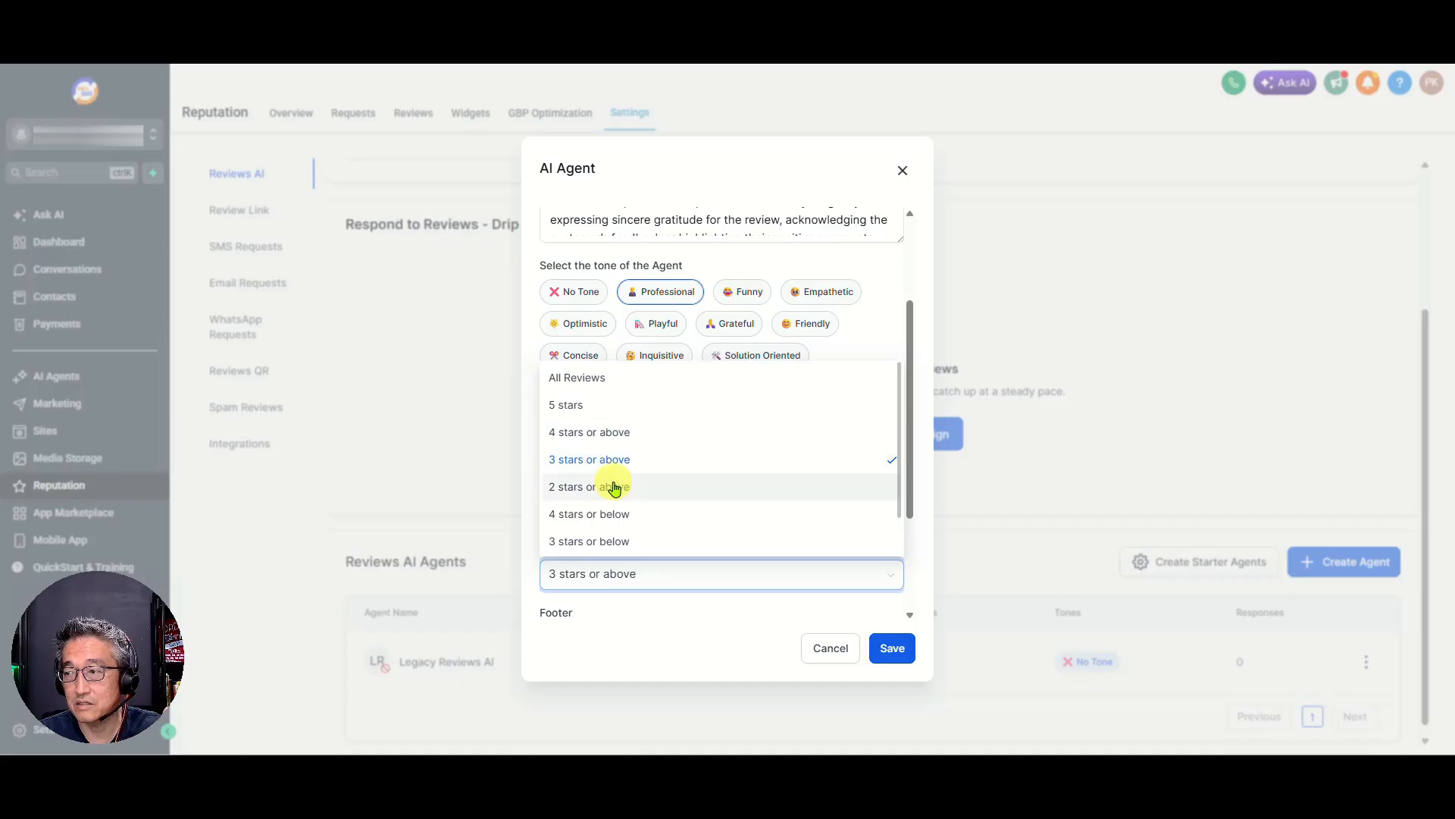
click(600, 375)
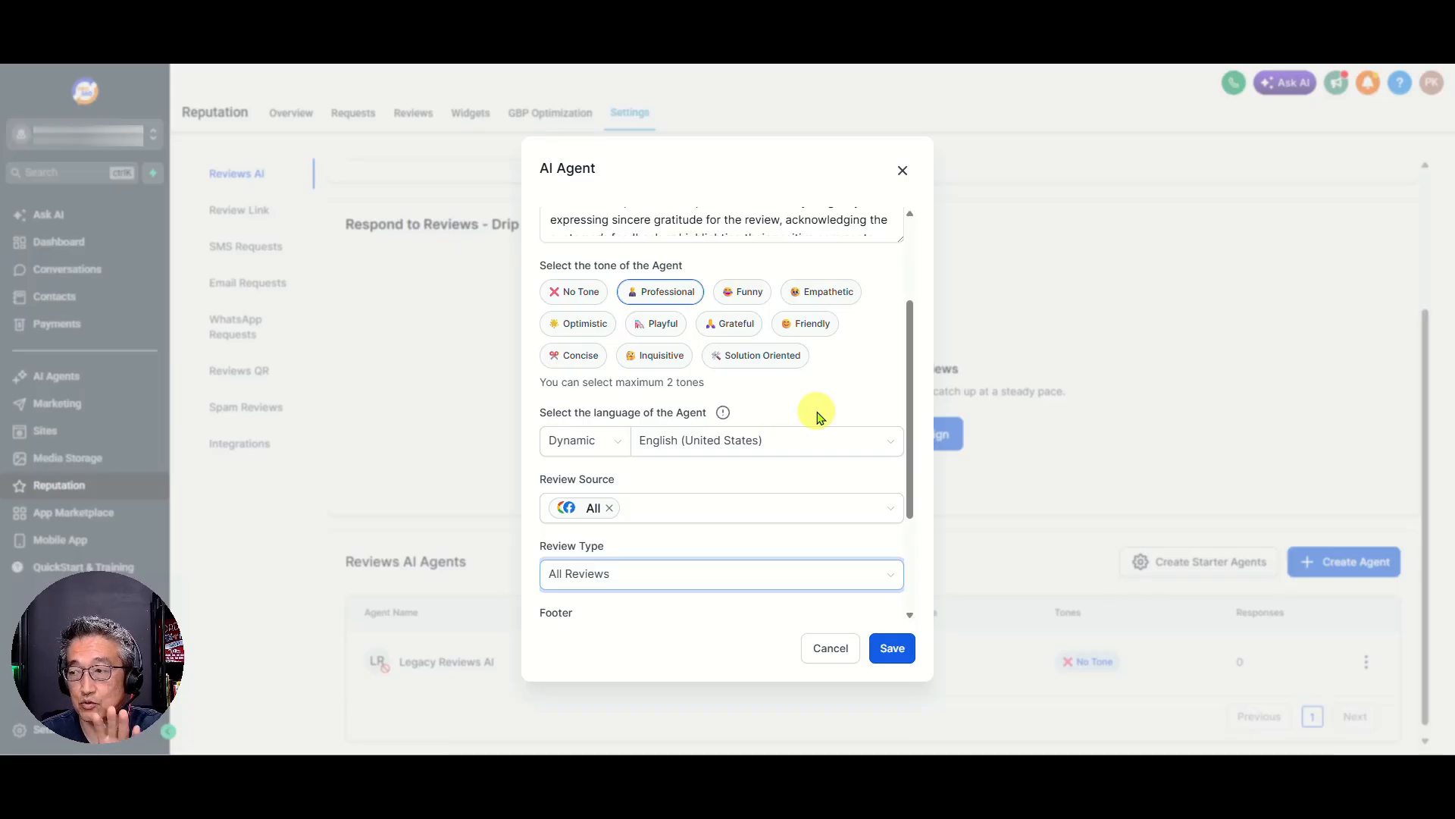
scroll(804, 557, down, 2)
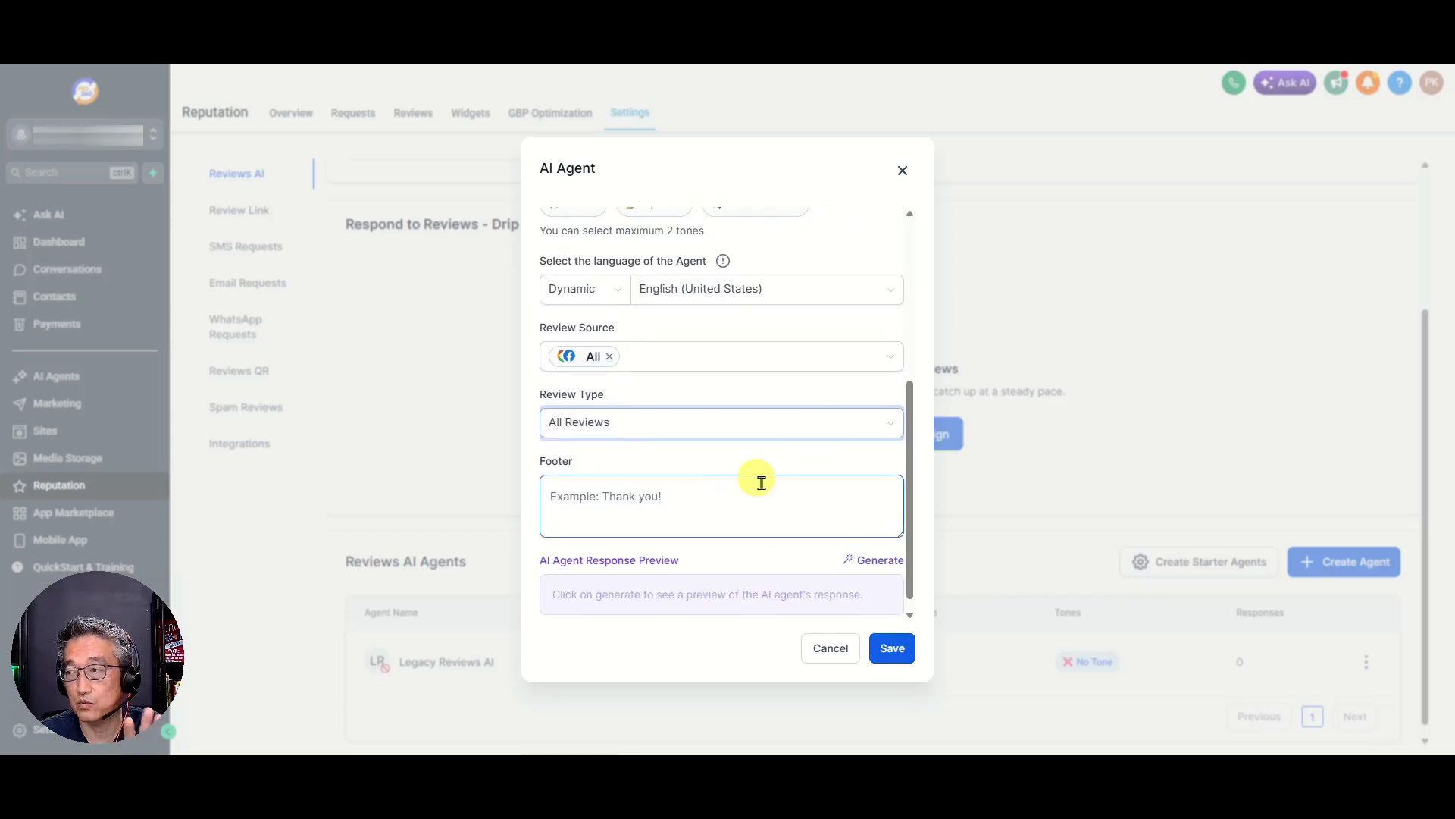
click(750, 484)
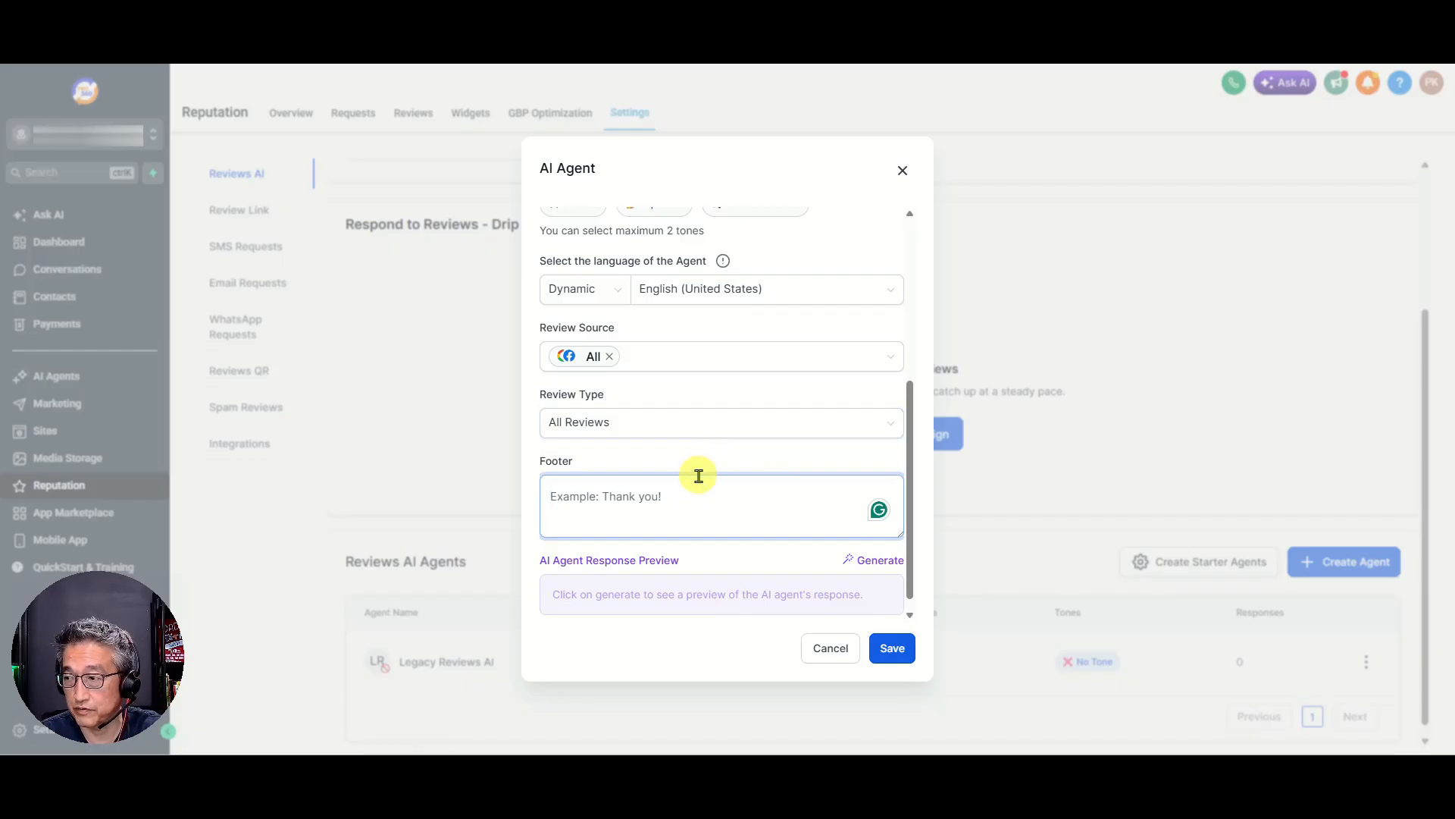
scroll(720, 546, down, 1)
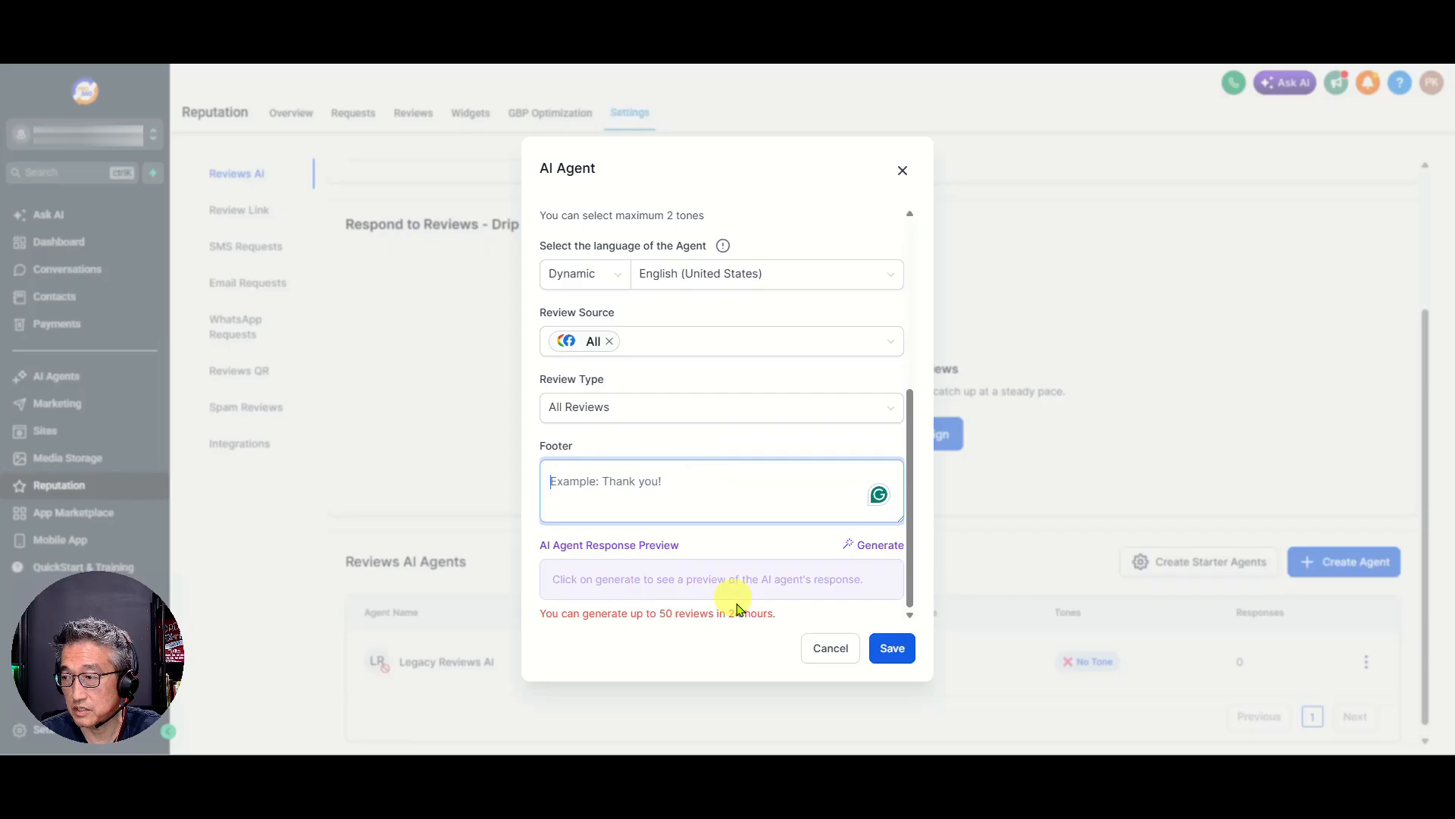
click(892, 648)
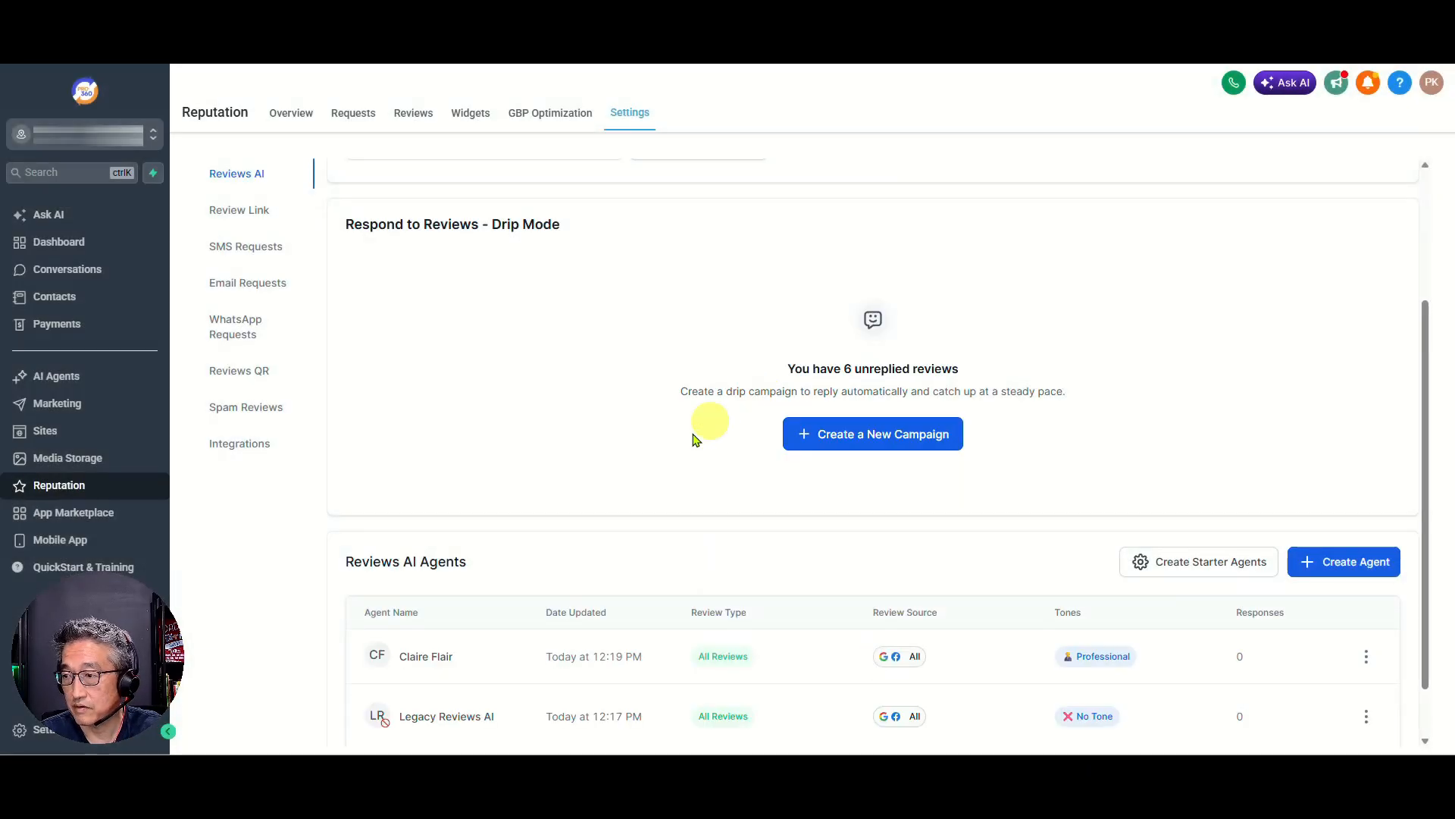
scroll(682, 470, down, 1)
scroll(784, 481, up, 2)
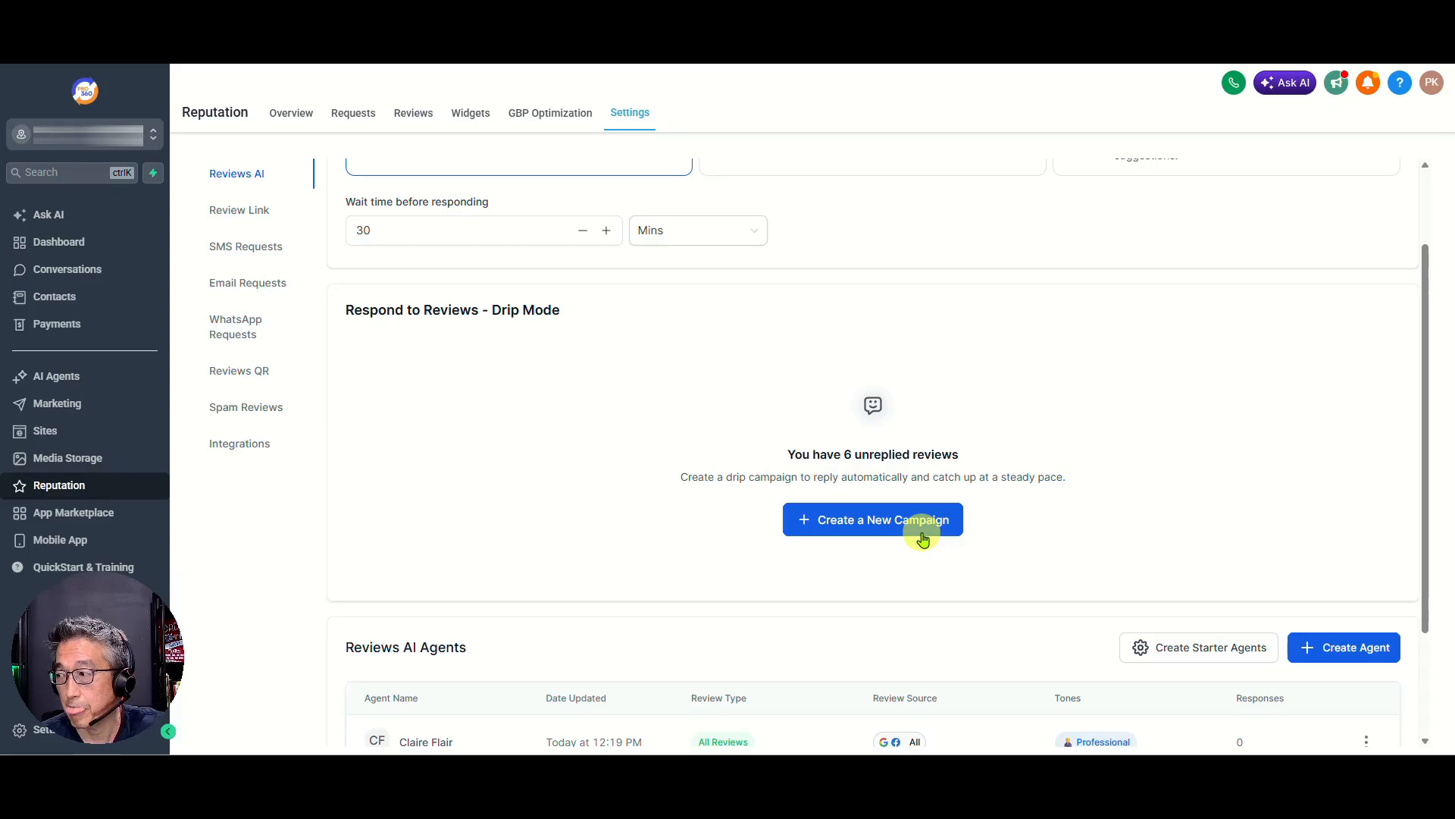
scroll(924, 538, down, 2)
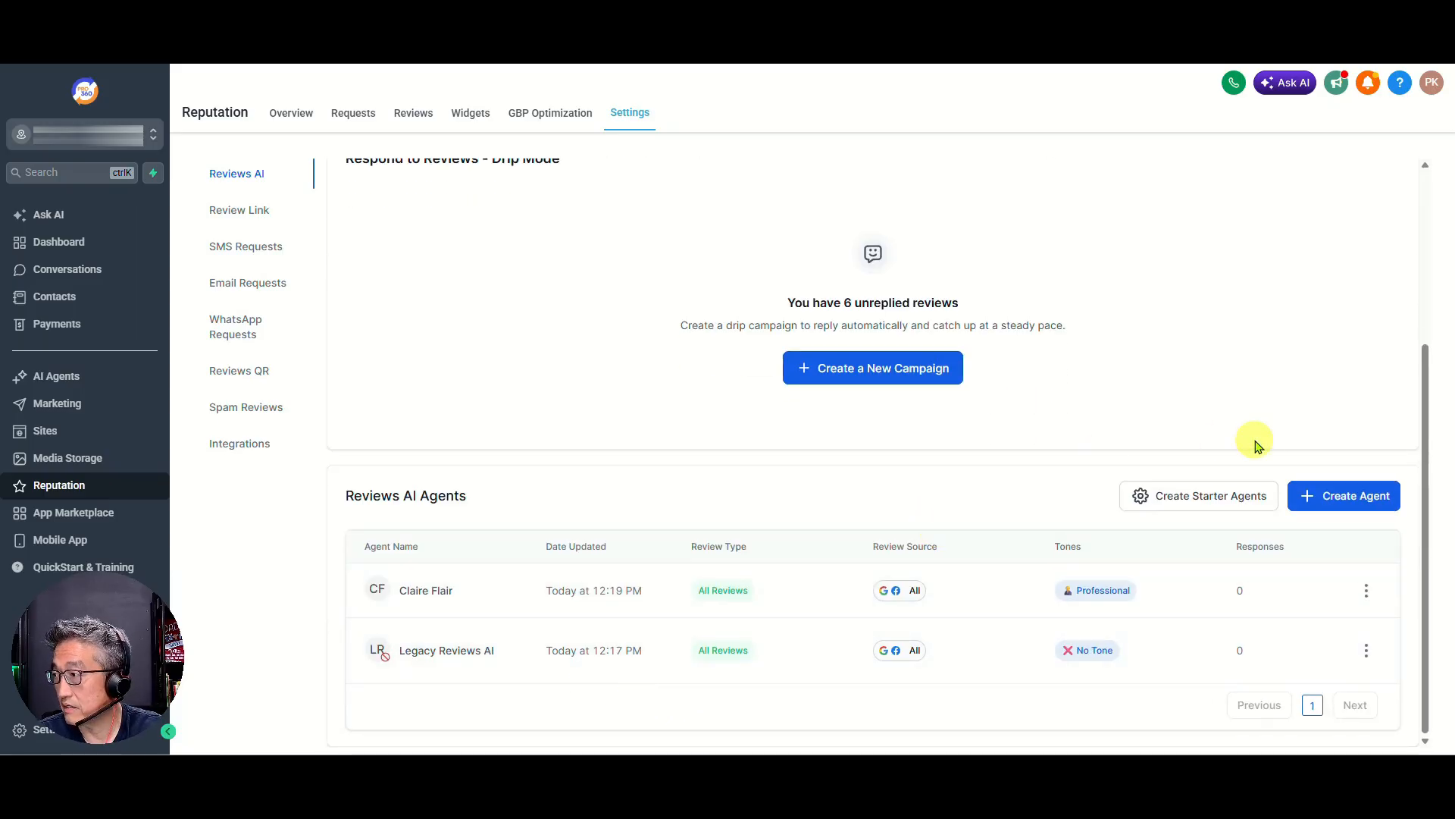
scroll(1254, 443, up, 3)
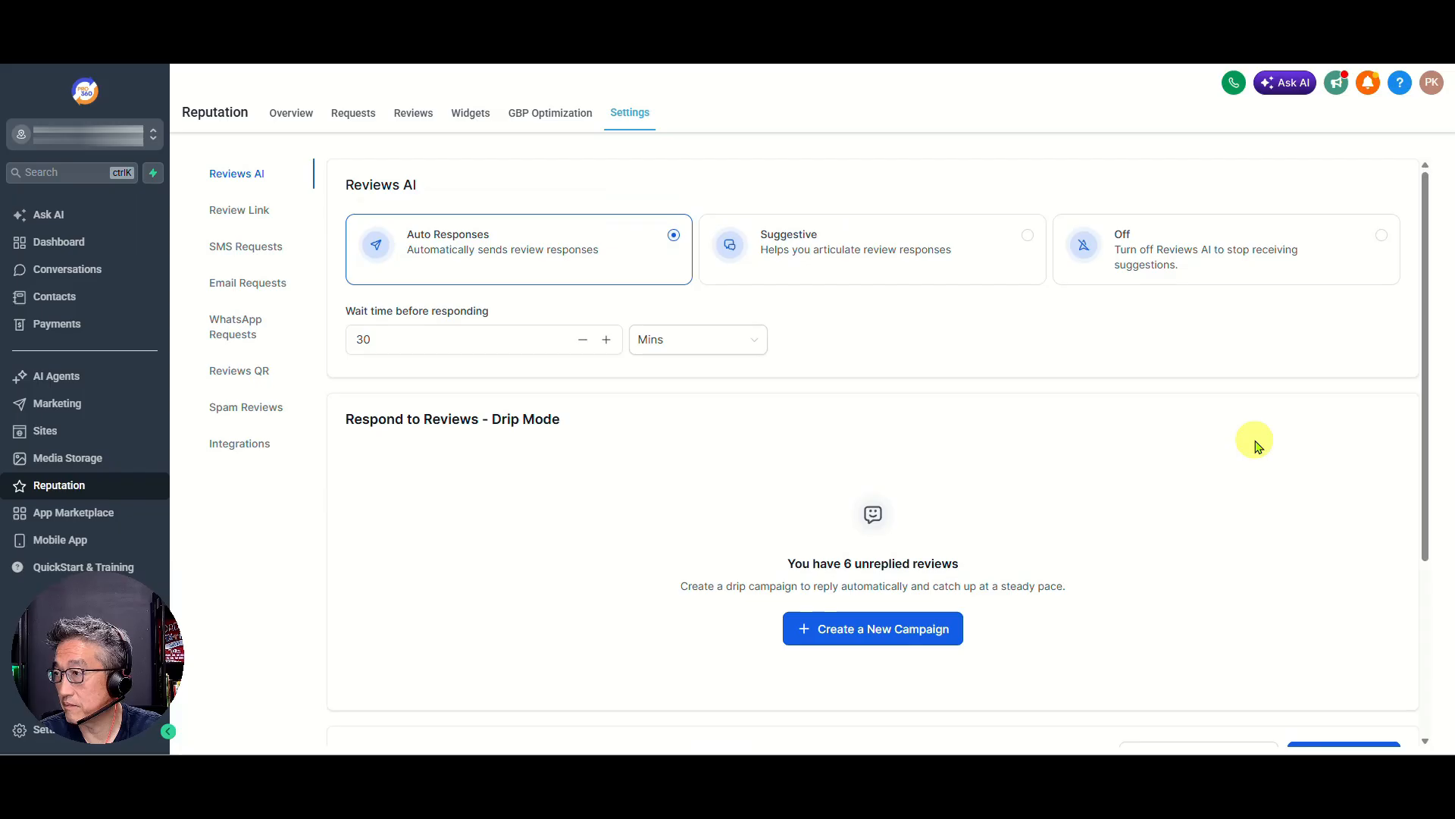
Generate an AI reply to the Spanish five-star review dated May 13th, 2026 in the Reputation reviews list
click(417, 119)
drag(113, 682, 1351, 662)
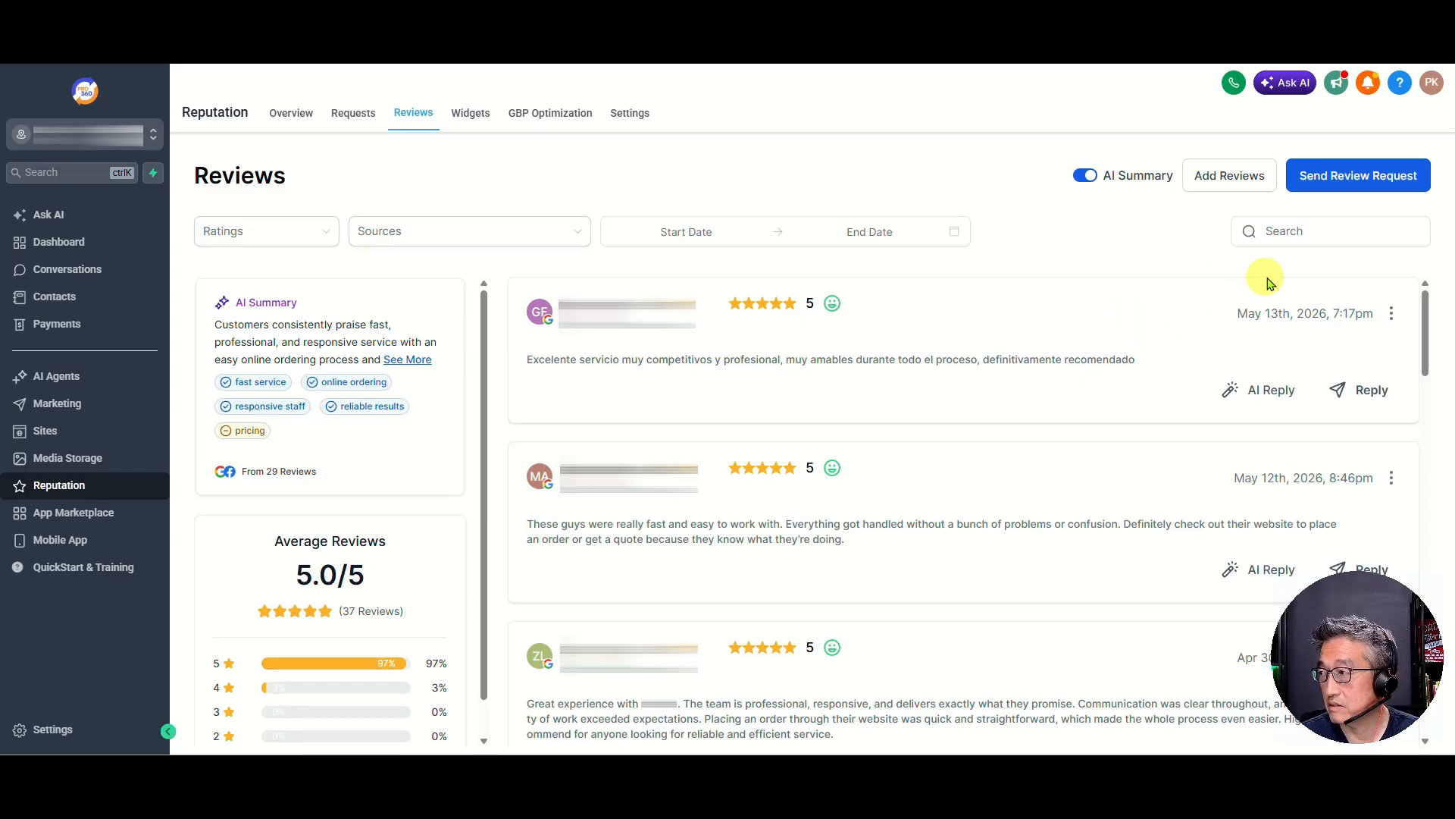
click(1269, 394)
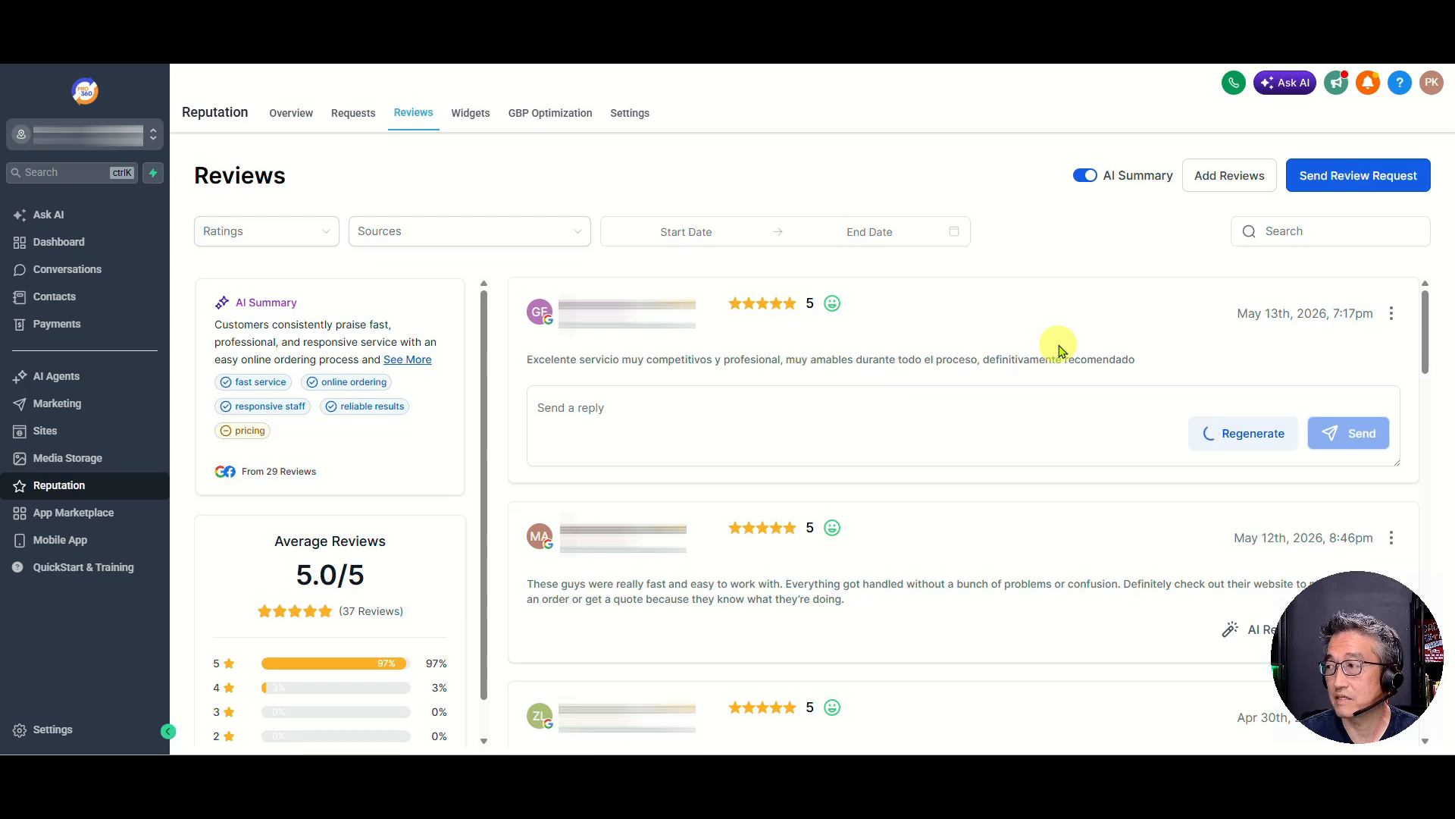
click(808, 417)
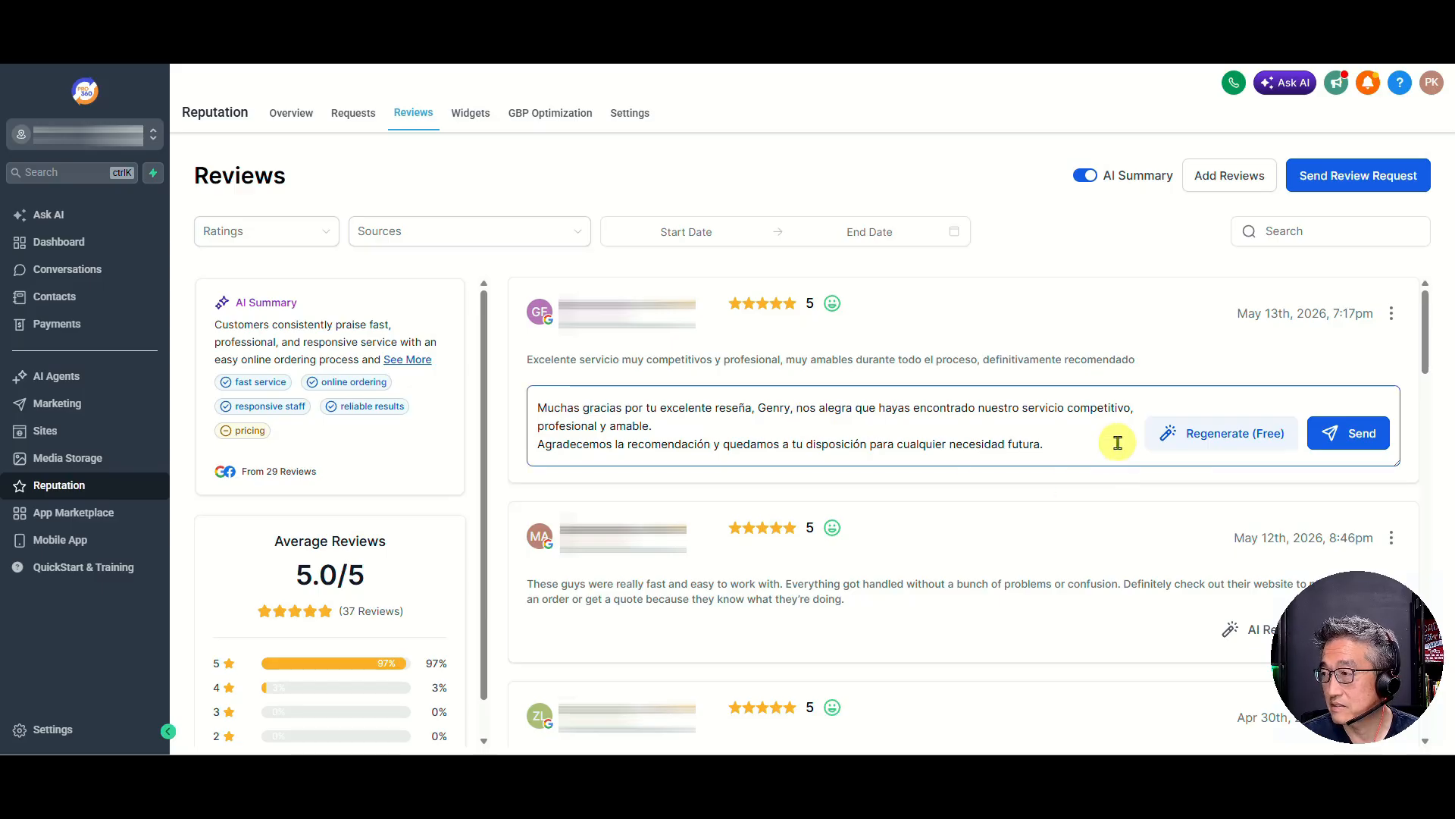
Edit the Claire Flair agent in the Reviews AI settings to use Fixed English (United States) as its language, and save it
click(634, 119)
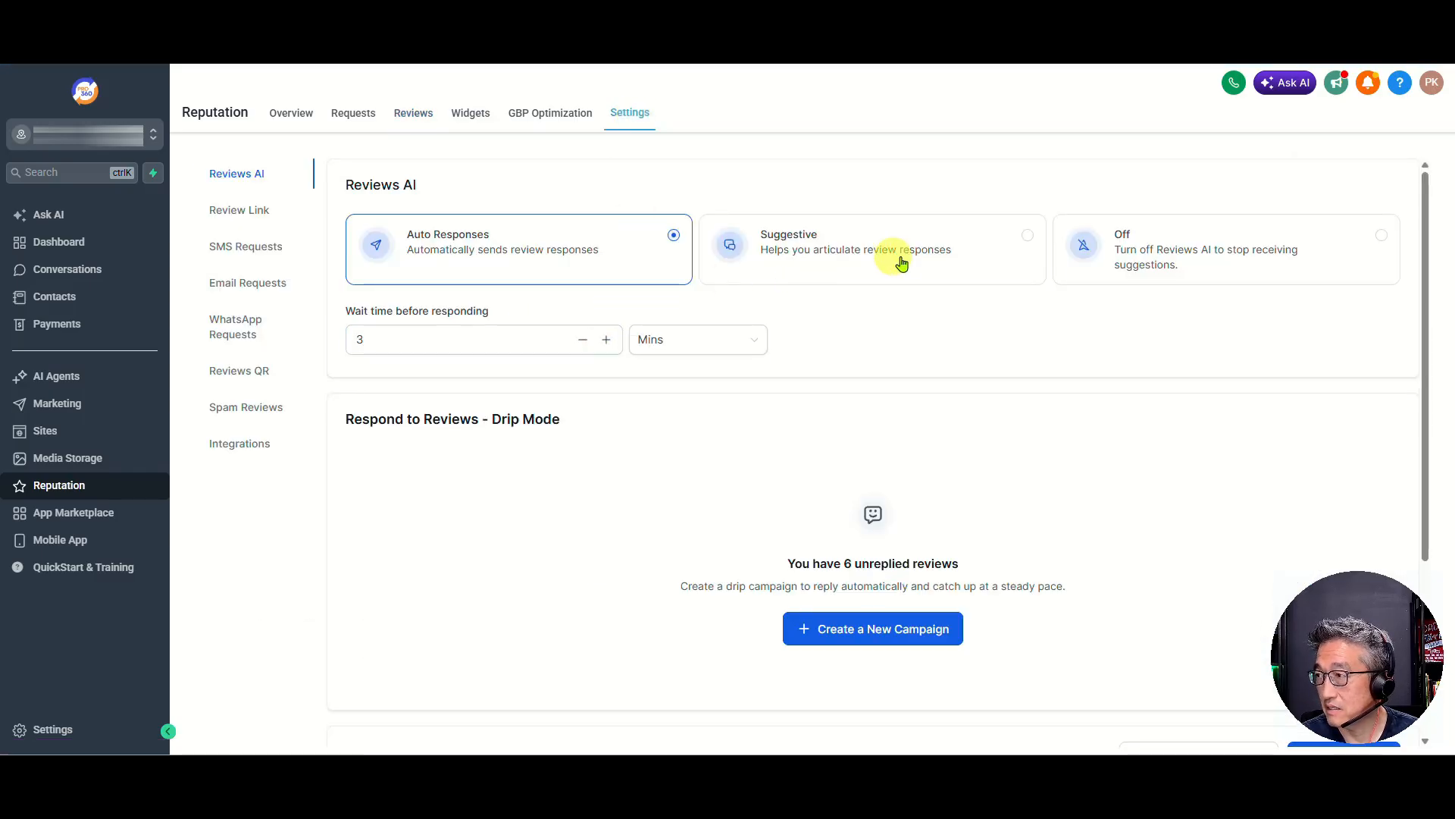
scroll(974, 334, down, 3)
drag(1352, 649, 93, 650)
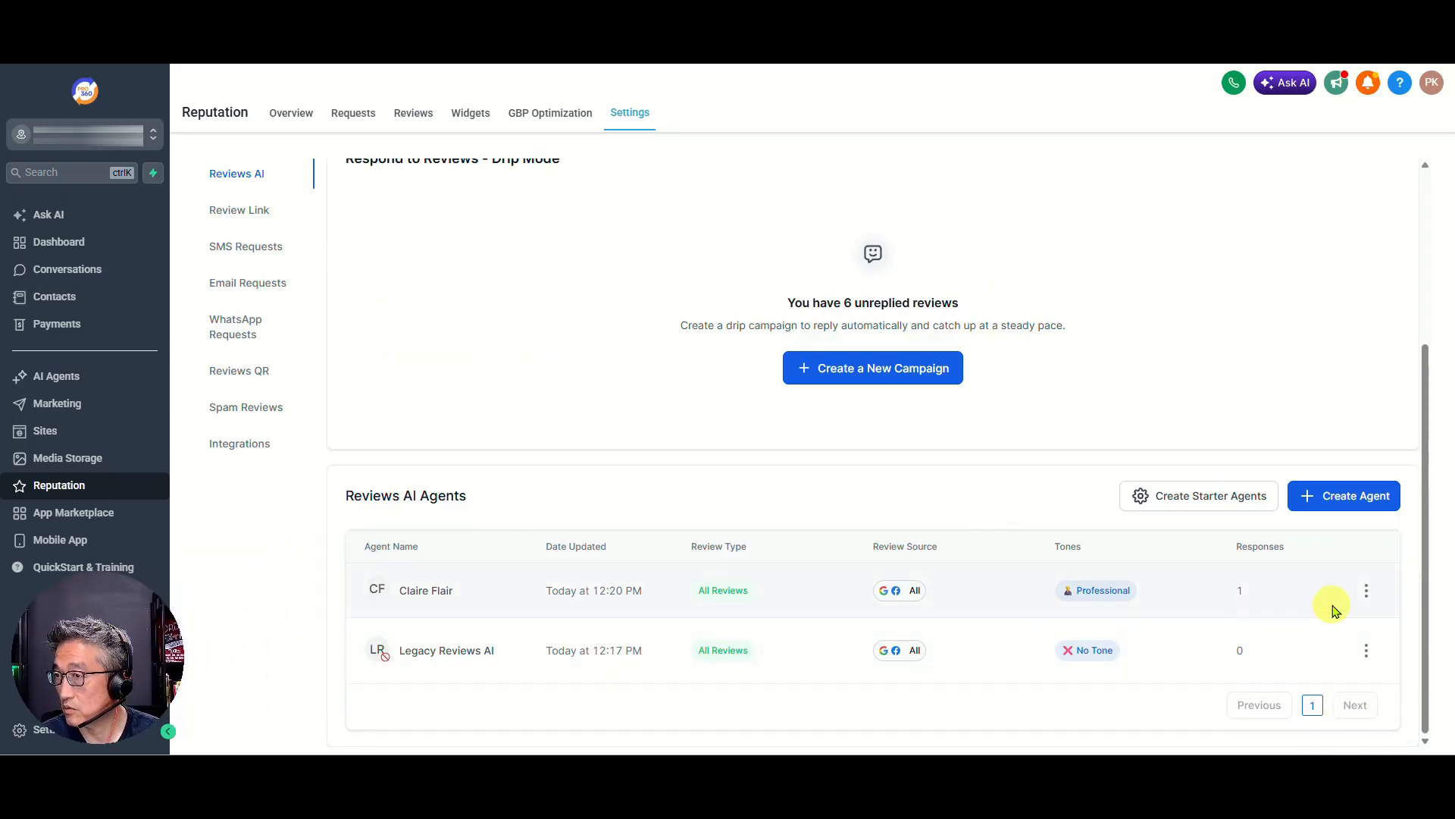
click(1365, 591)
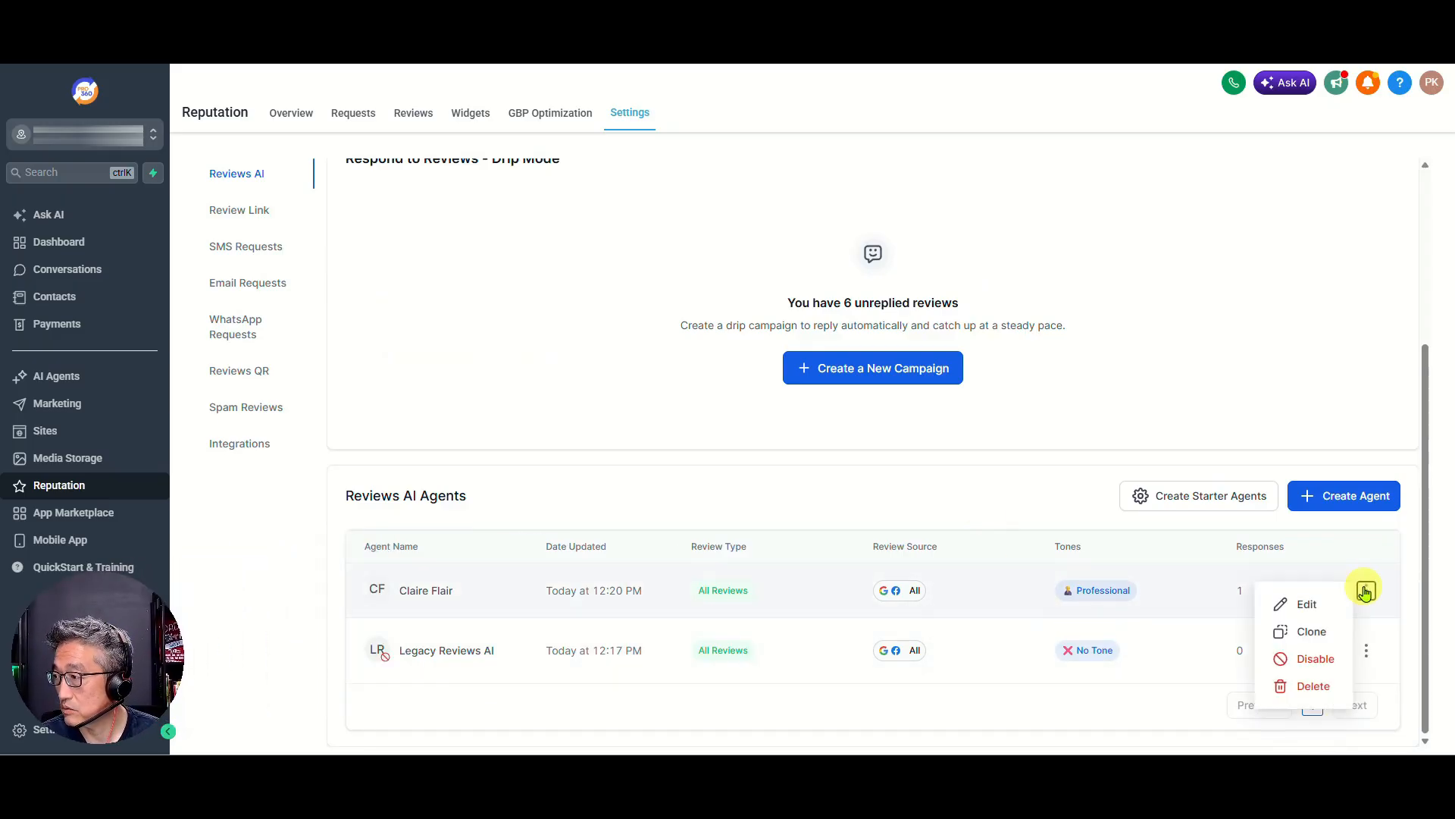
click(1313, 609)
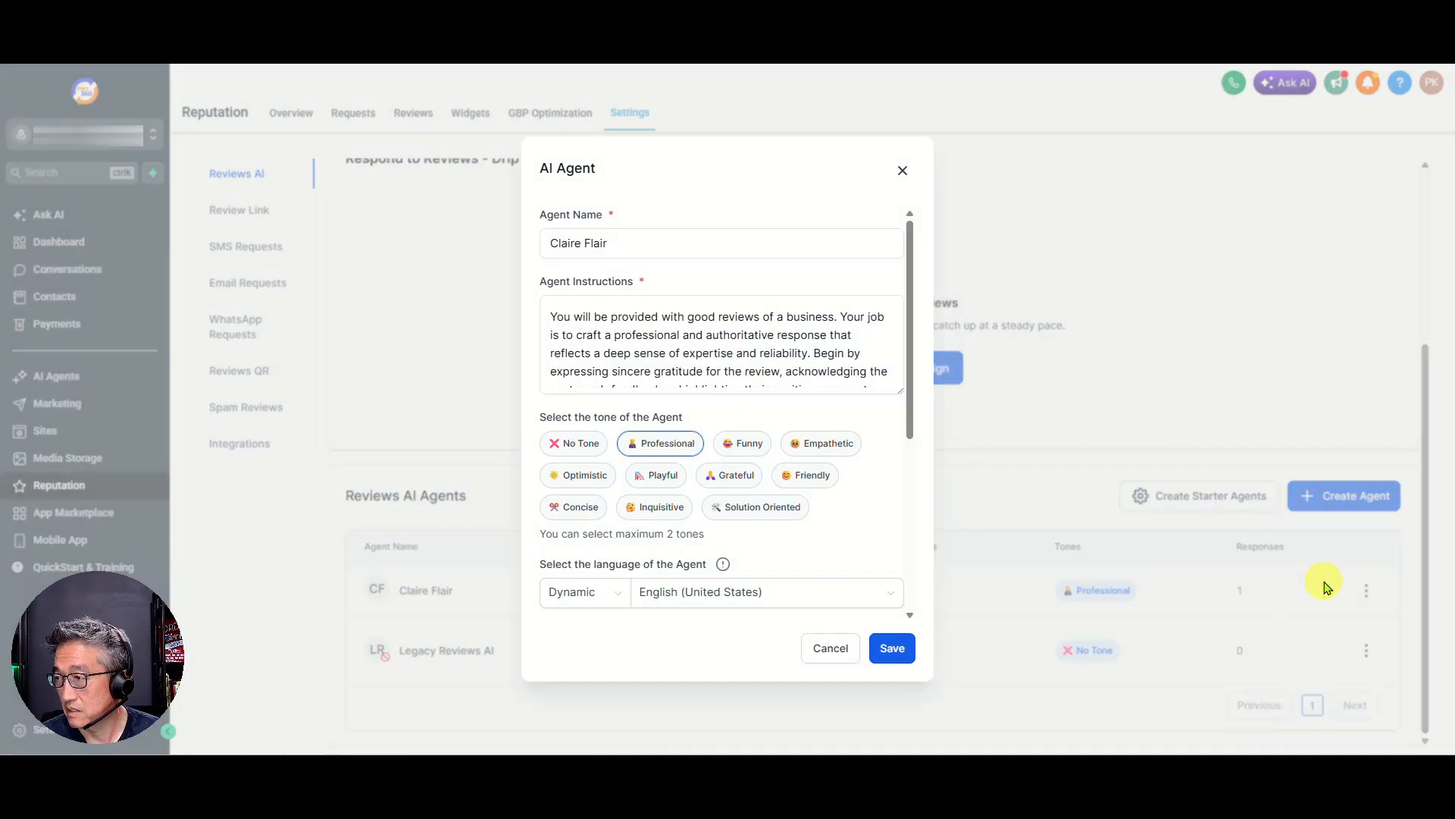
scroll(697, 512, down, 1)
click(694, 515)
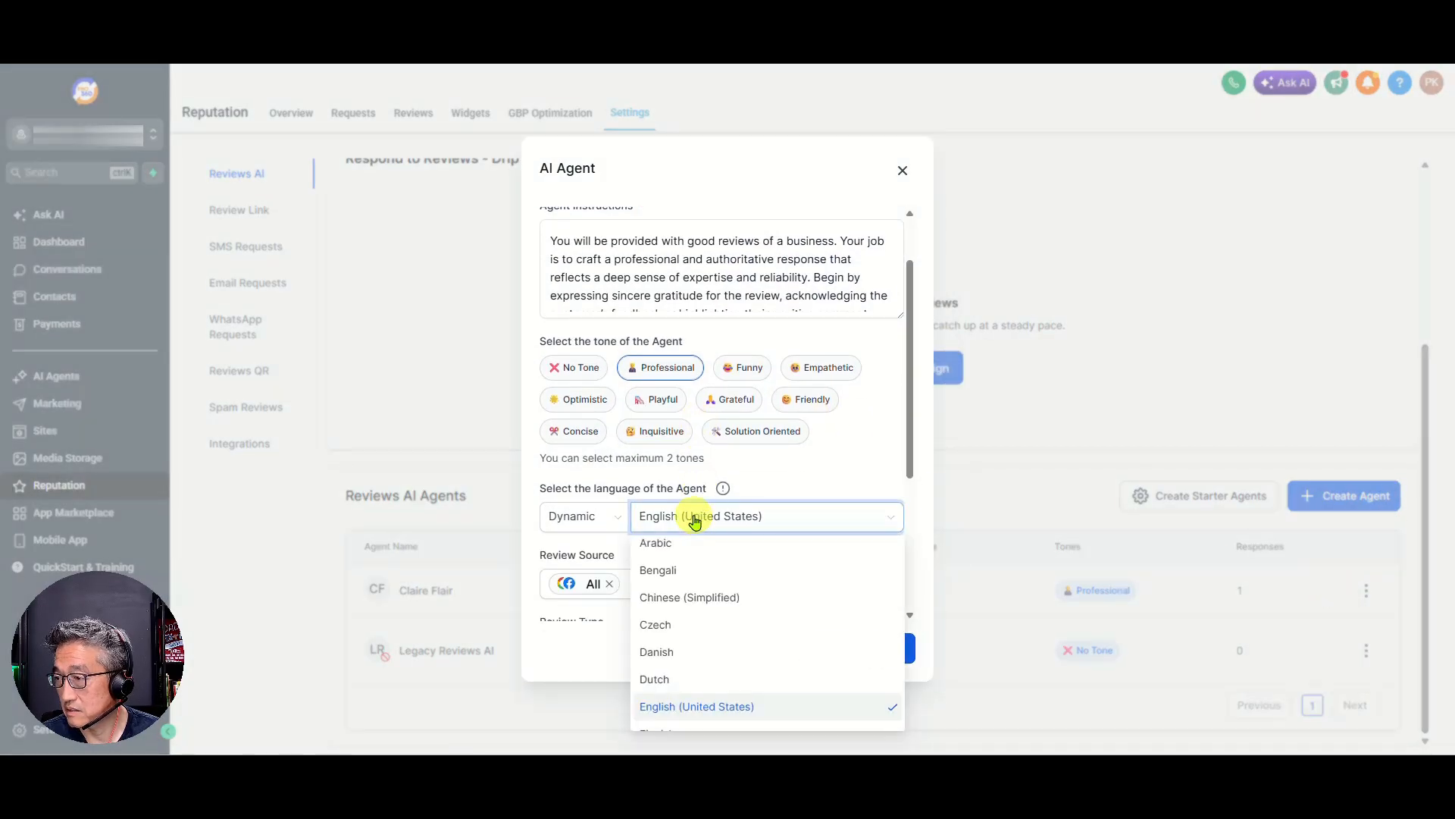
click(601, 517)
click(588, 552)
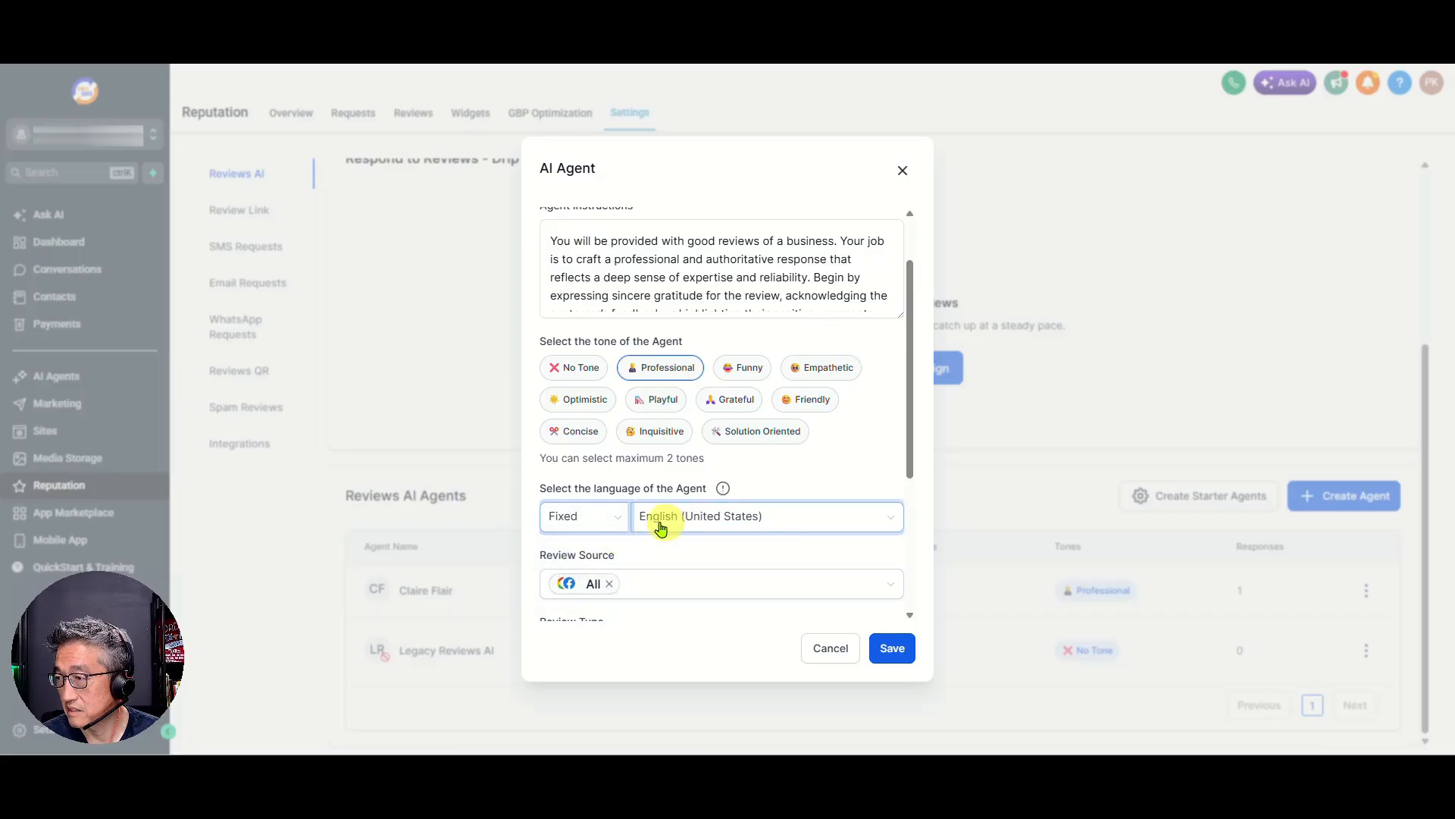
click(725, 523)
click(724, 520)
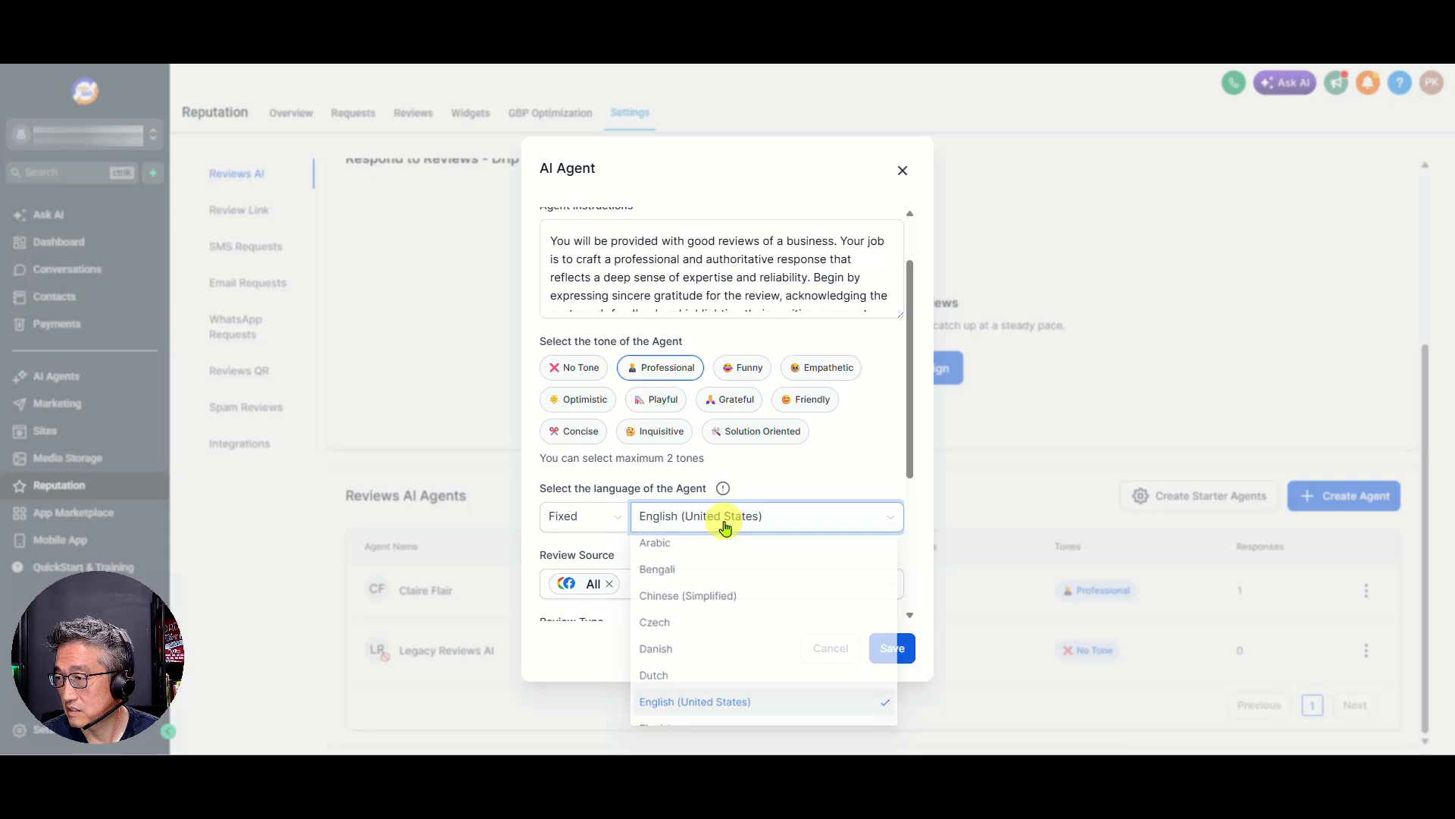
click(883, 650)
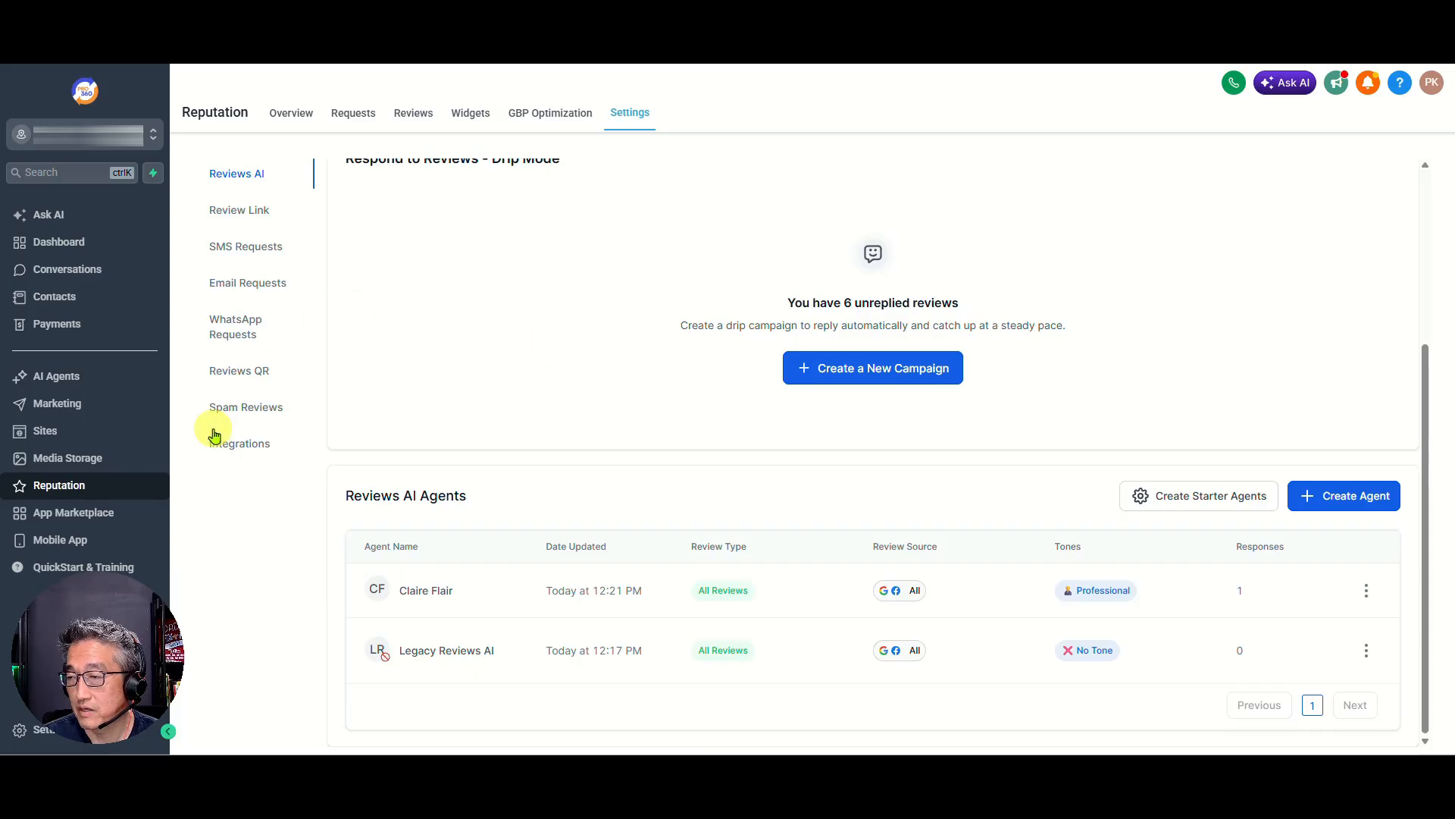
Generate a new AI reply to the Spanish five-star review dated May 13th, 2026 in the Reputation reviews and send it
click(412, 114)
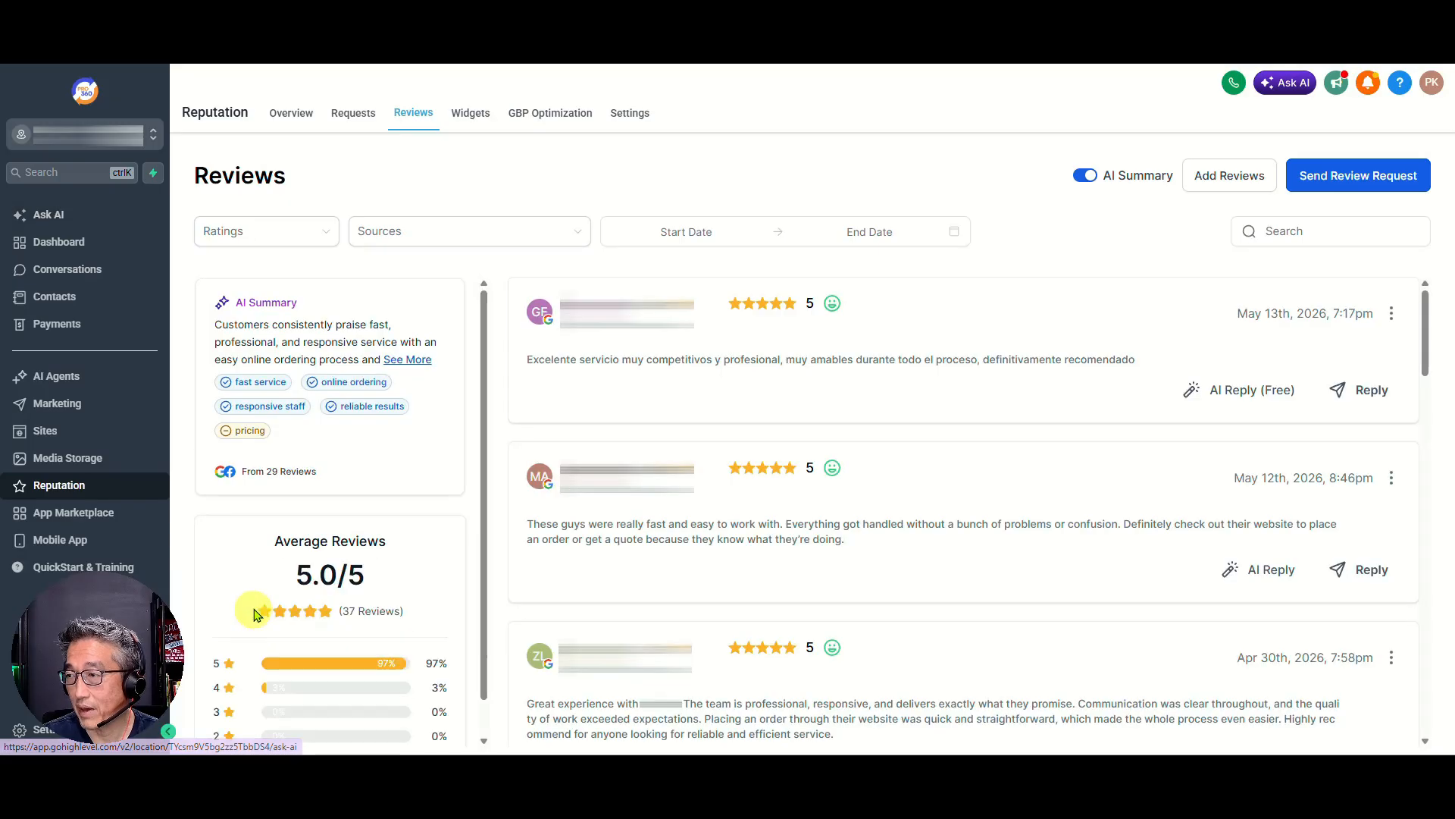
click(1264, 410)
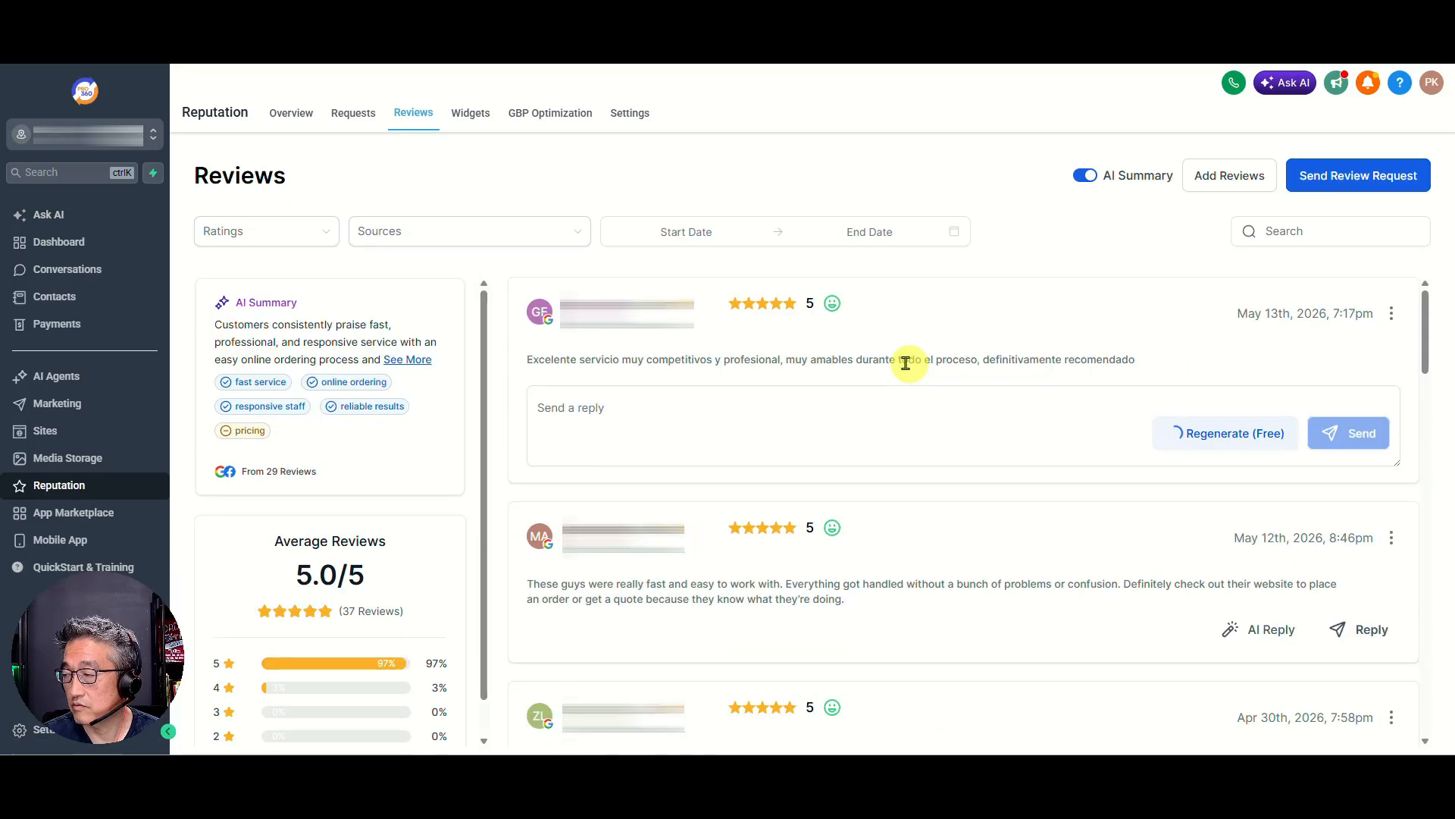
click(641, 423)
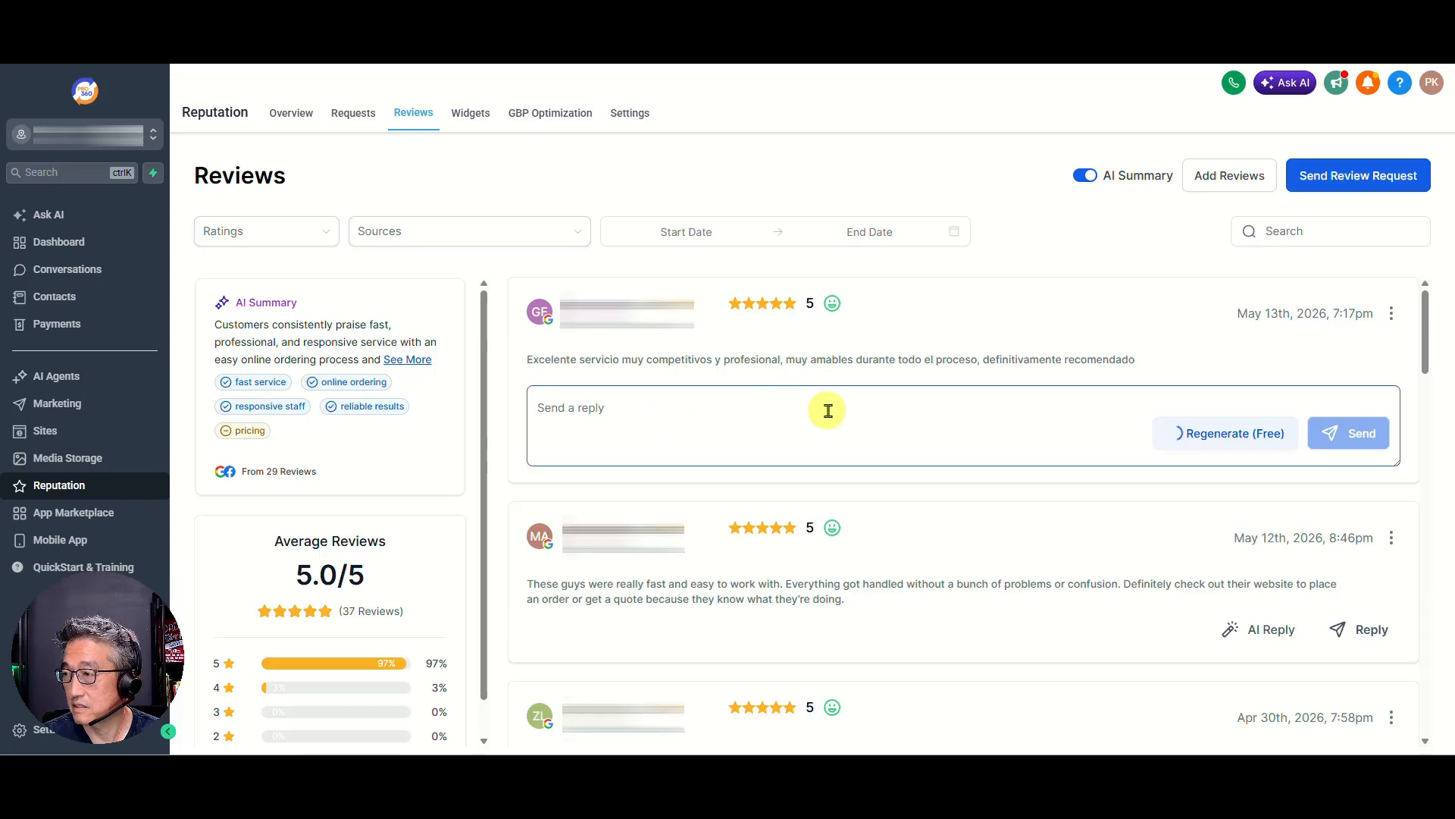
click(1104, 319)
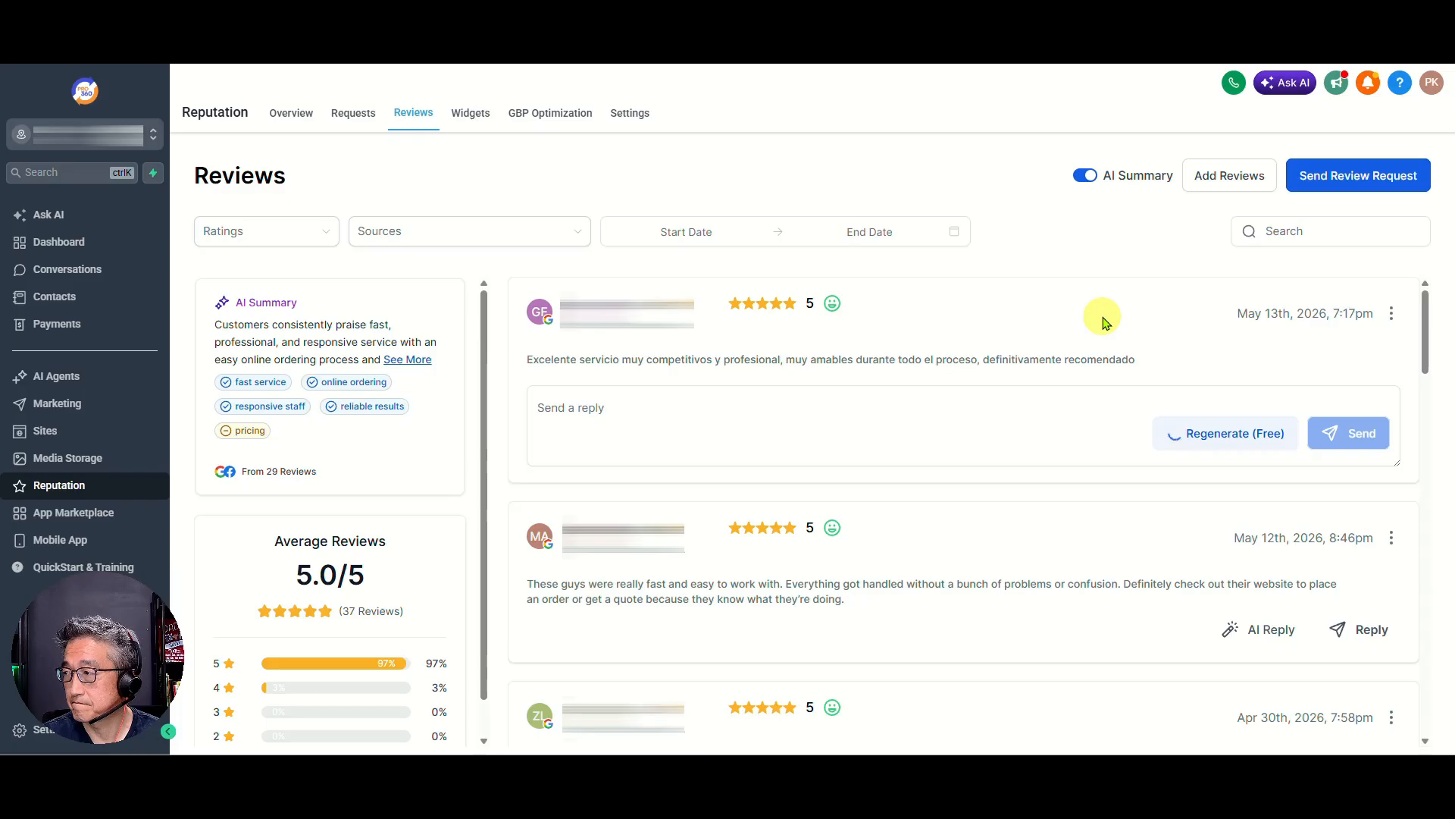
click(771, 409)
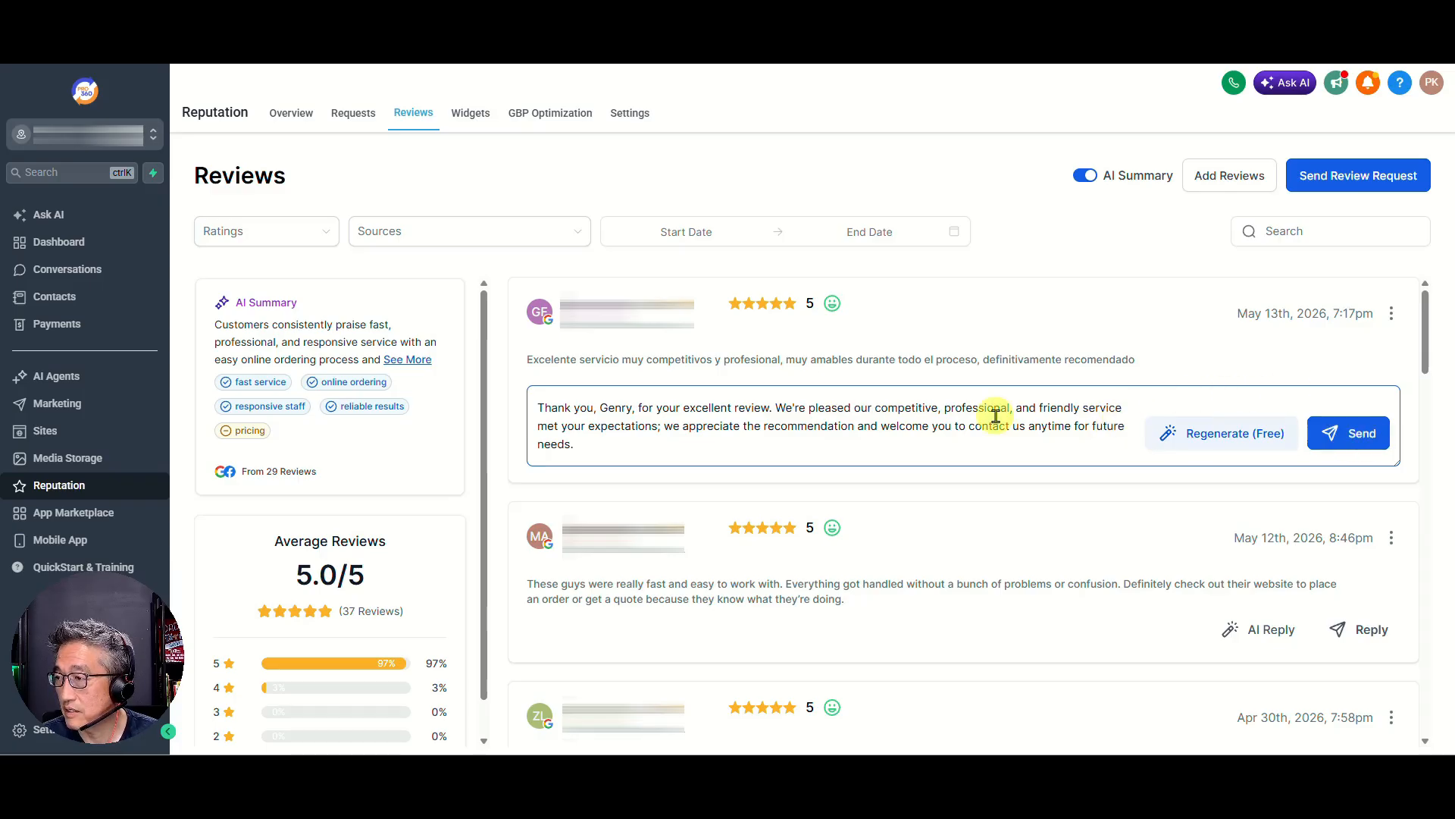
click(1342, 438)
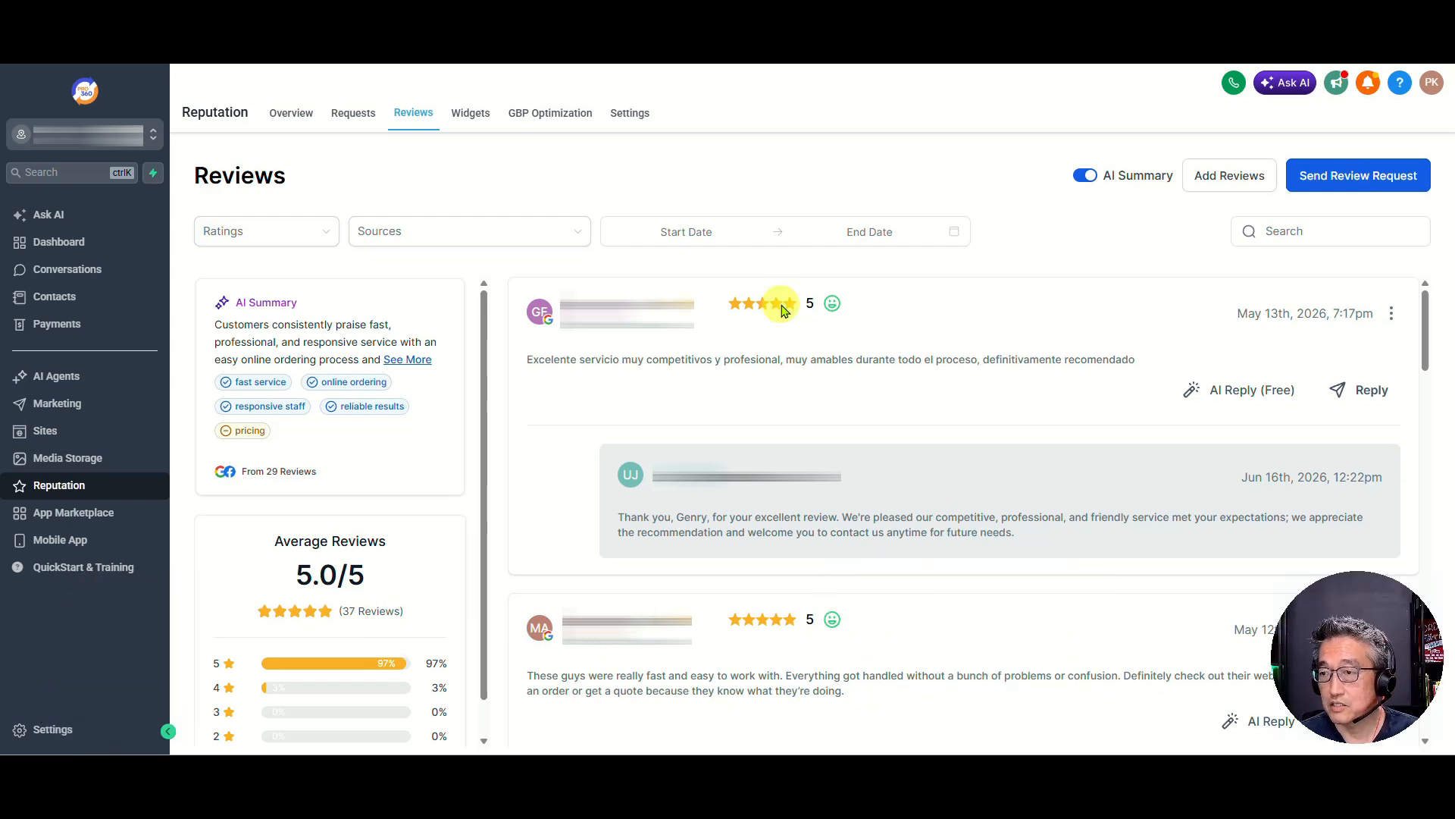
Create a new SMS / Email chat widget in the Sites section
click(47, 431)
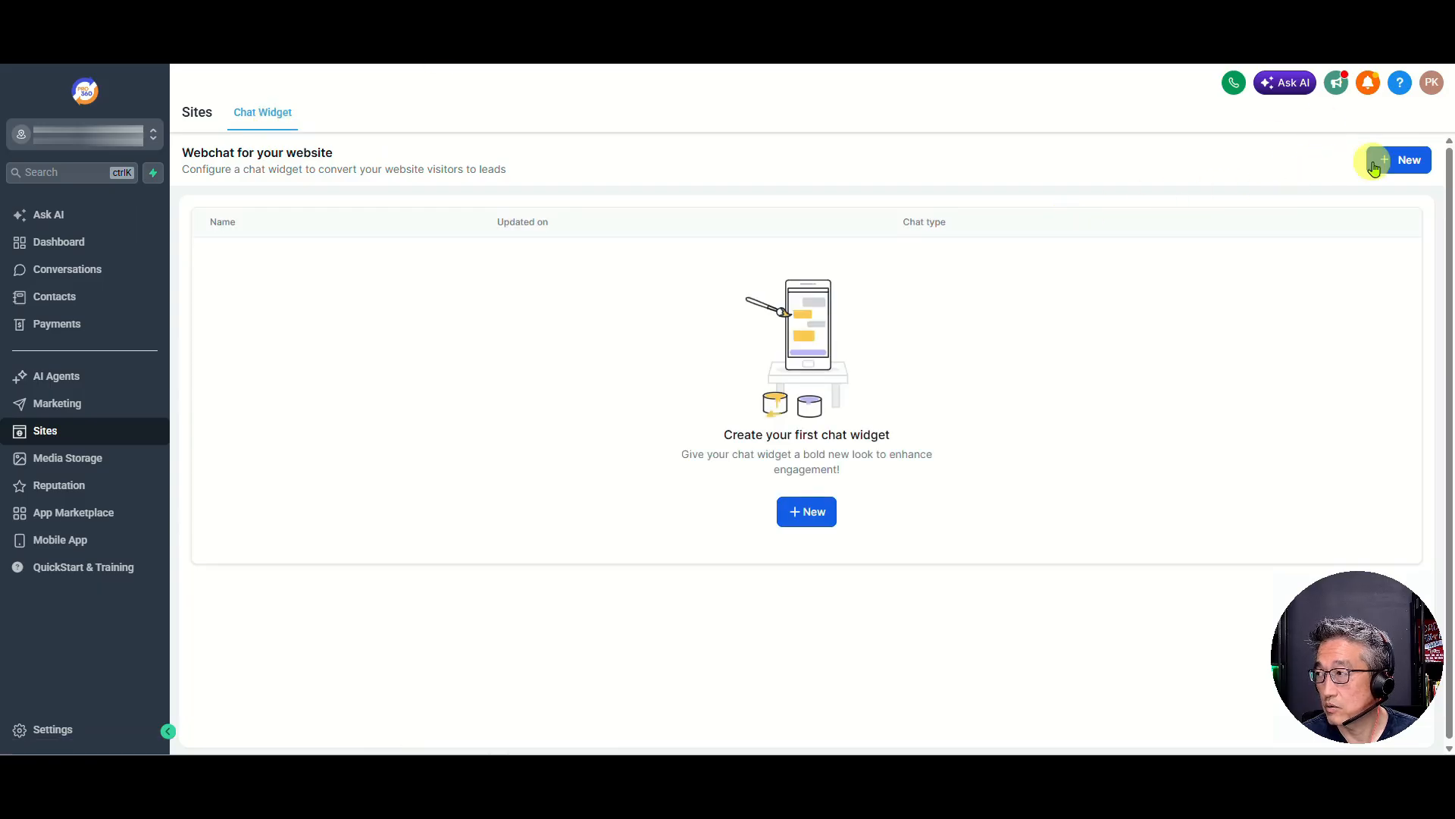
click(1401, 161)
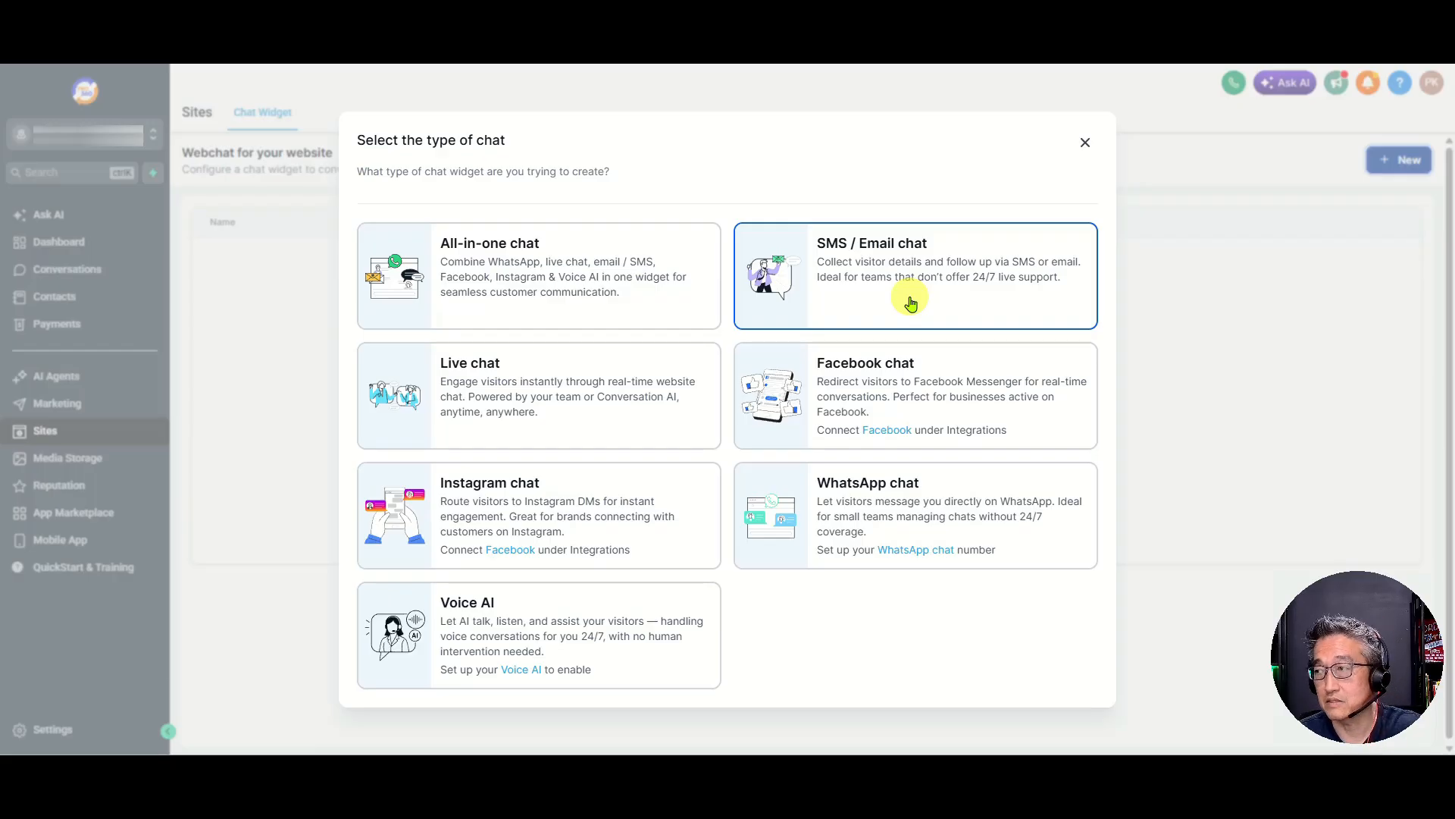
click(862, 285)
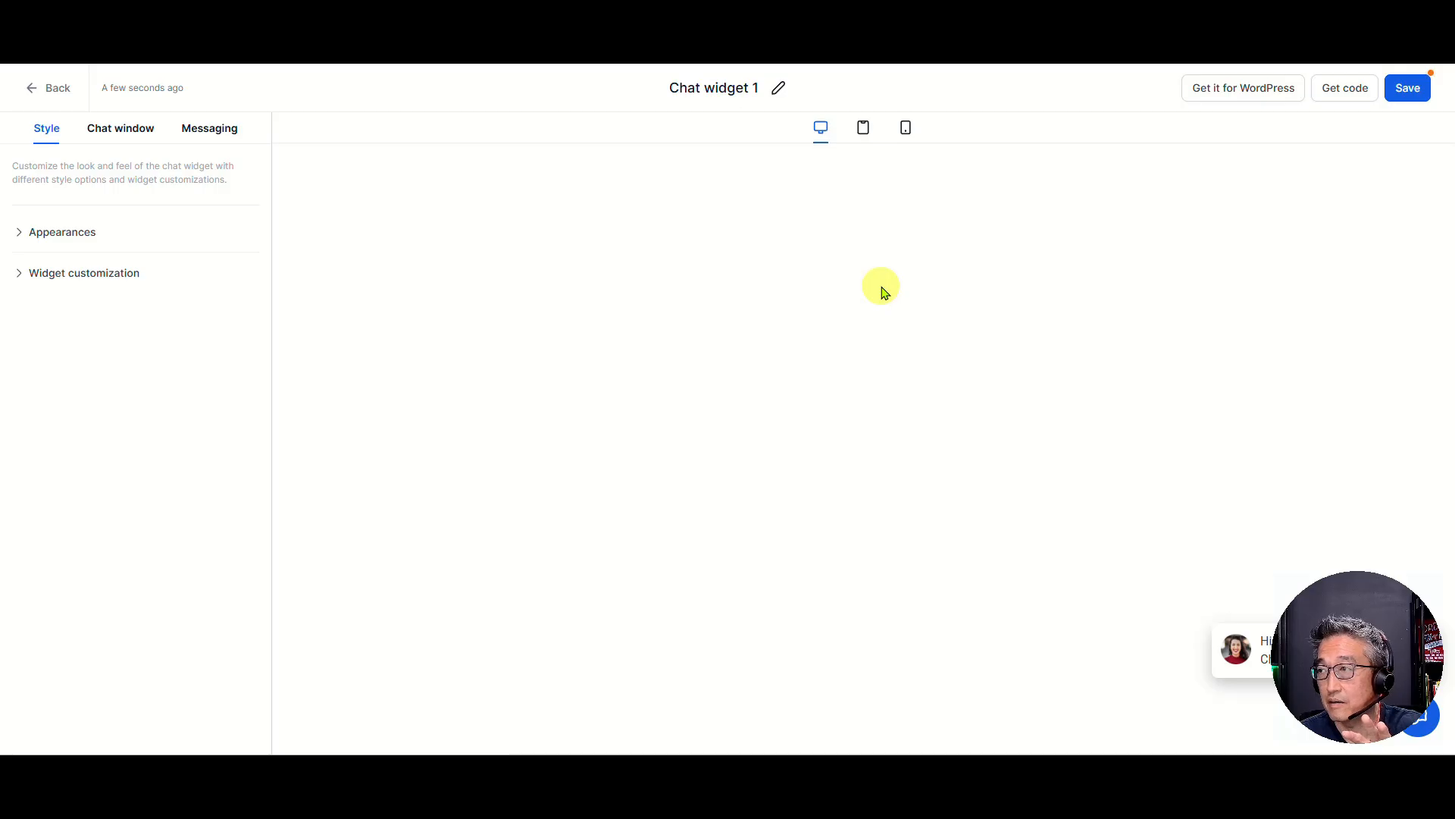
Rename the new chat widget as "Chat widget"
click(758, 88)
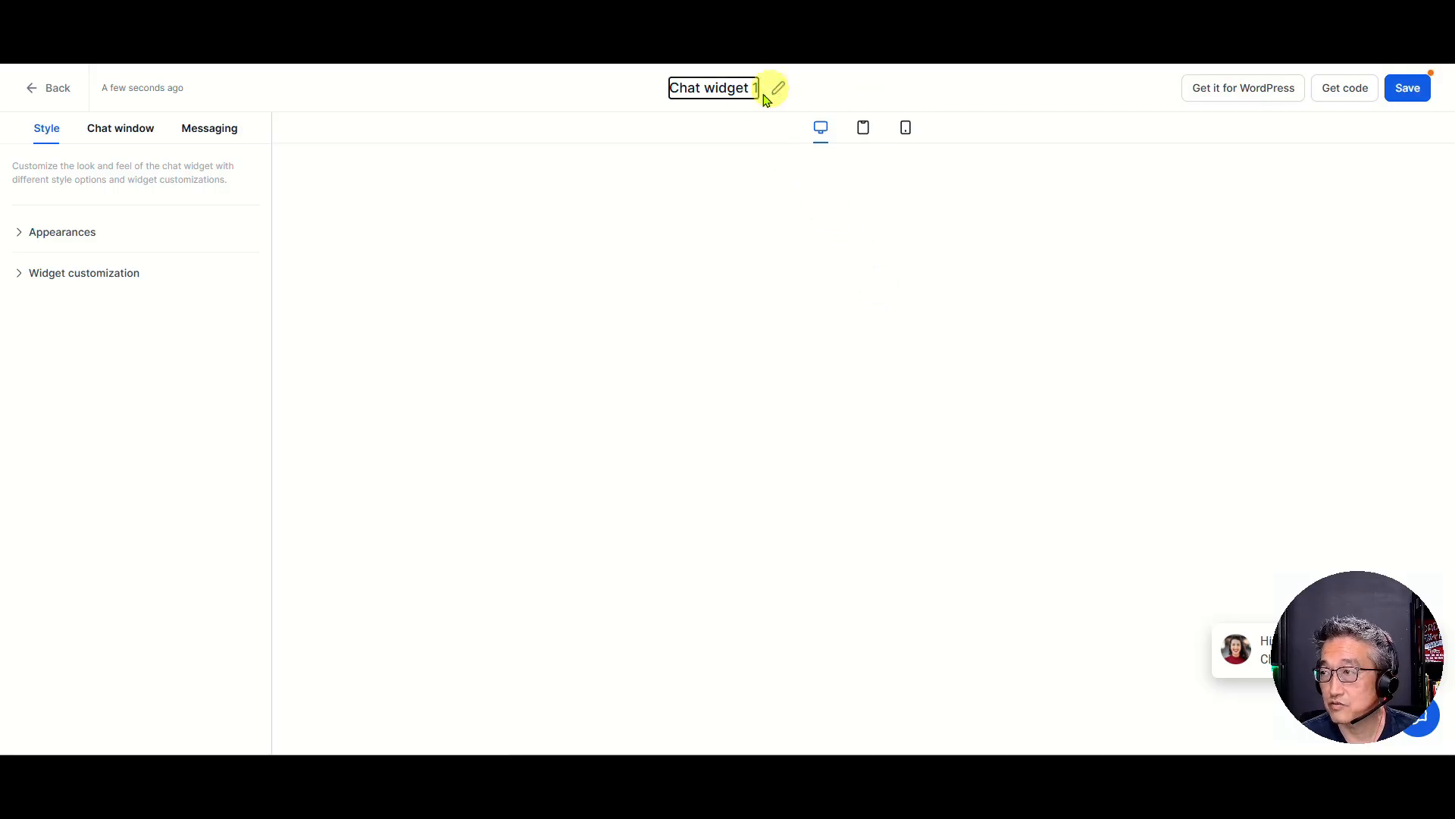
drag(704, 88, 759, 88)
text(widget1)
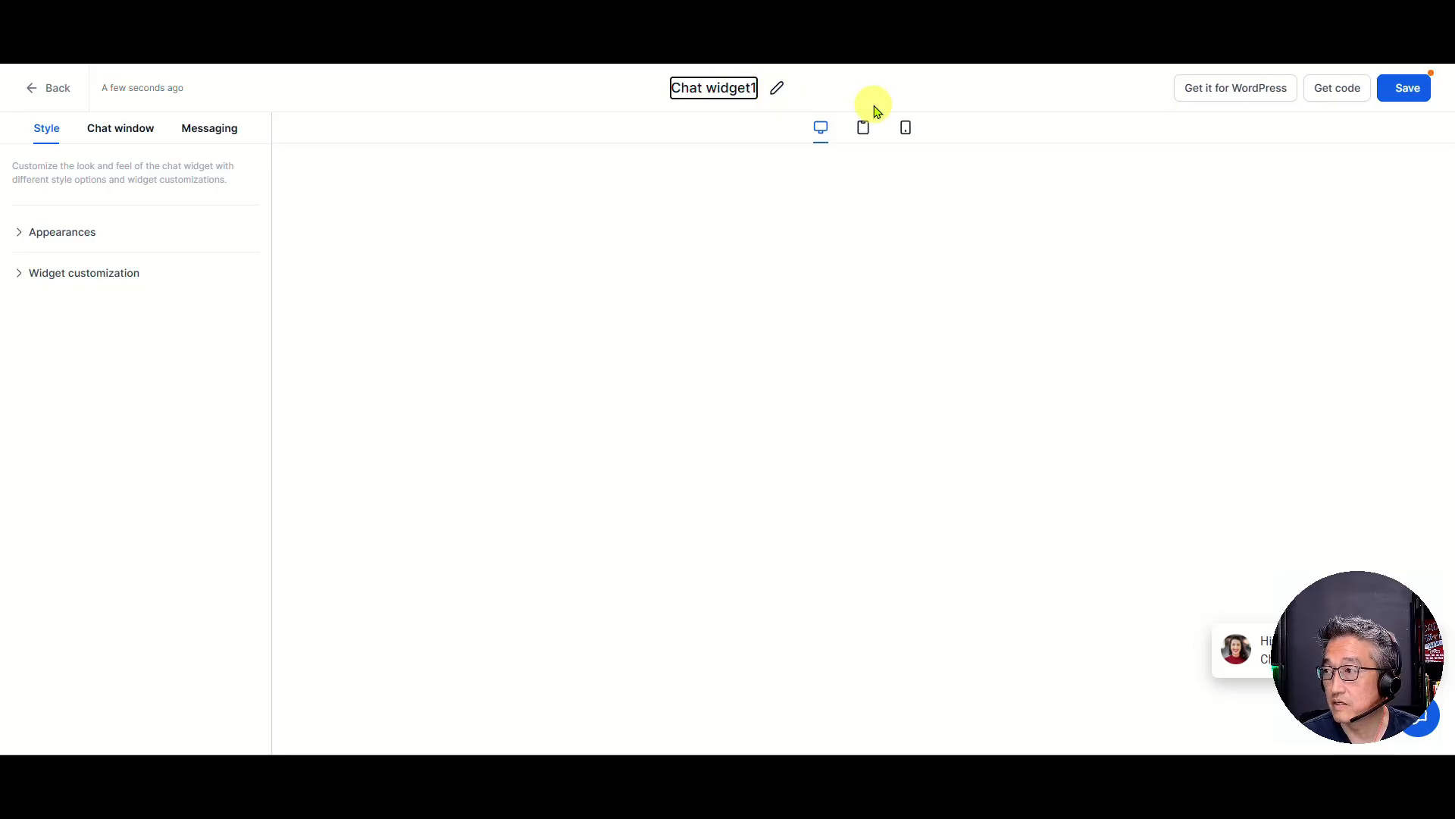
key(BackSpace)
click(640, 167)
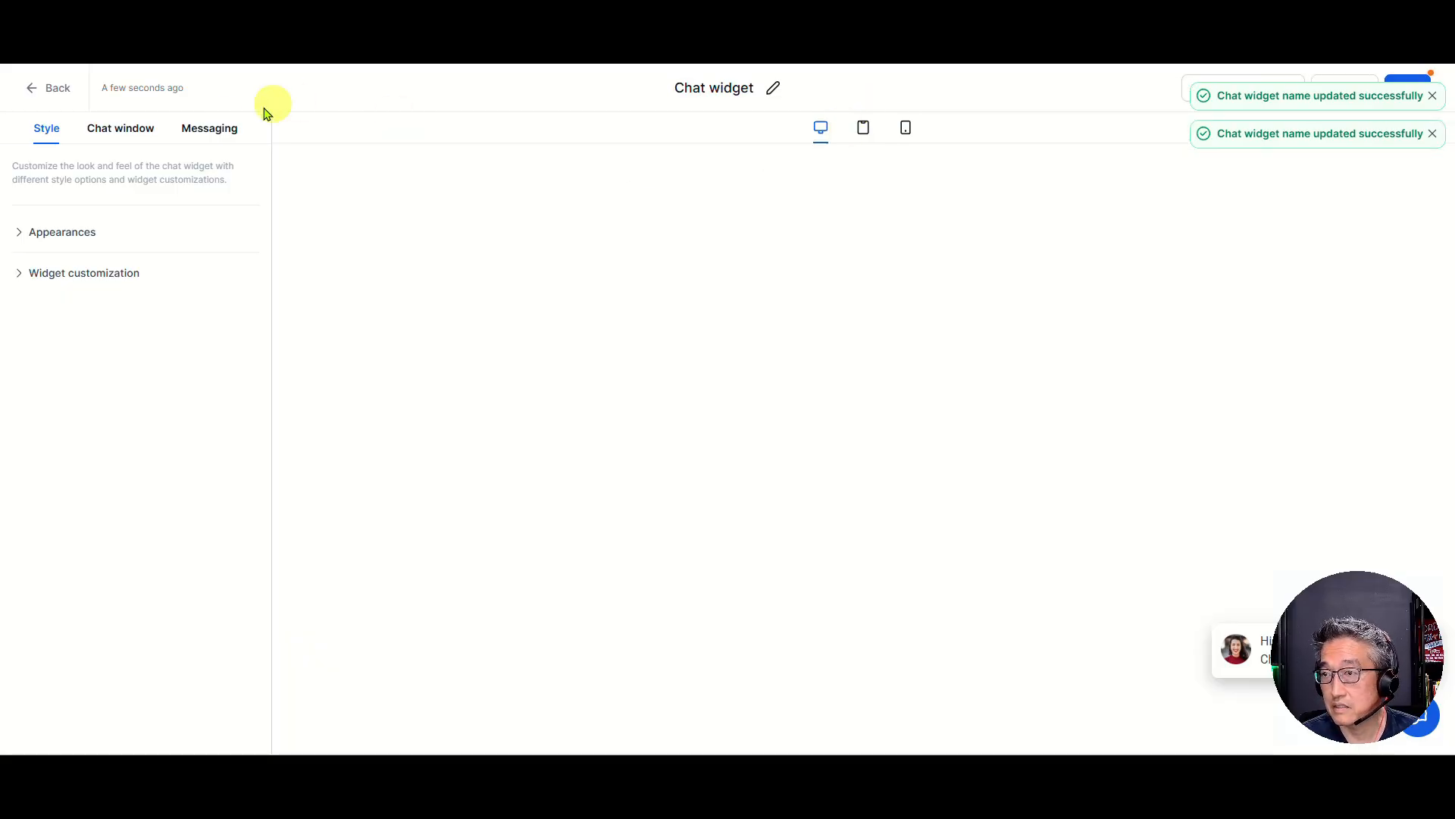
Apply the green theme in the chat widget's appearance settings and review its welcome message and returning-visitor greeting
click(30, 239)
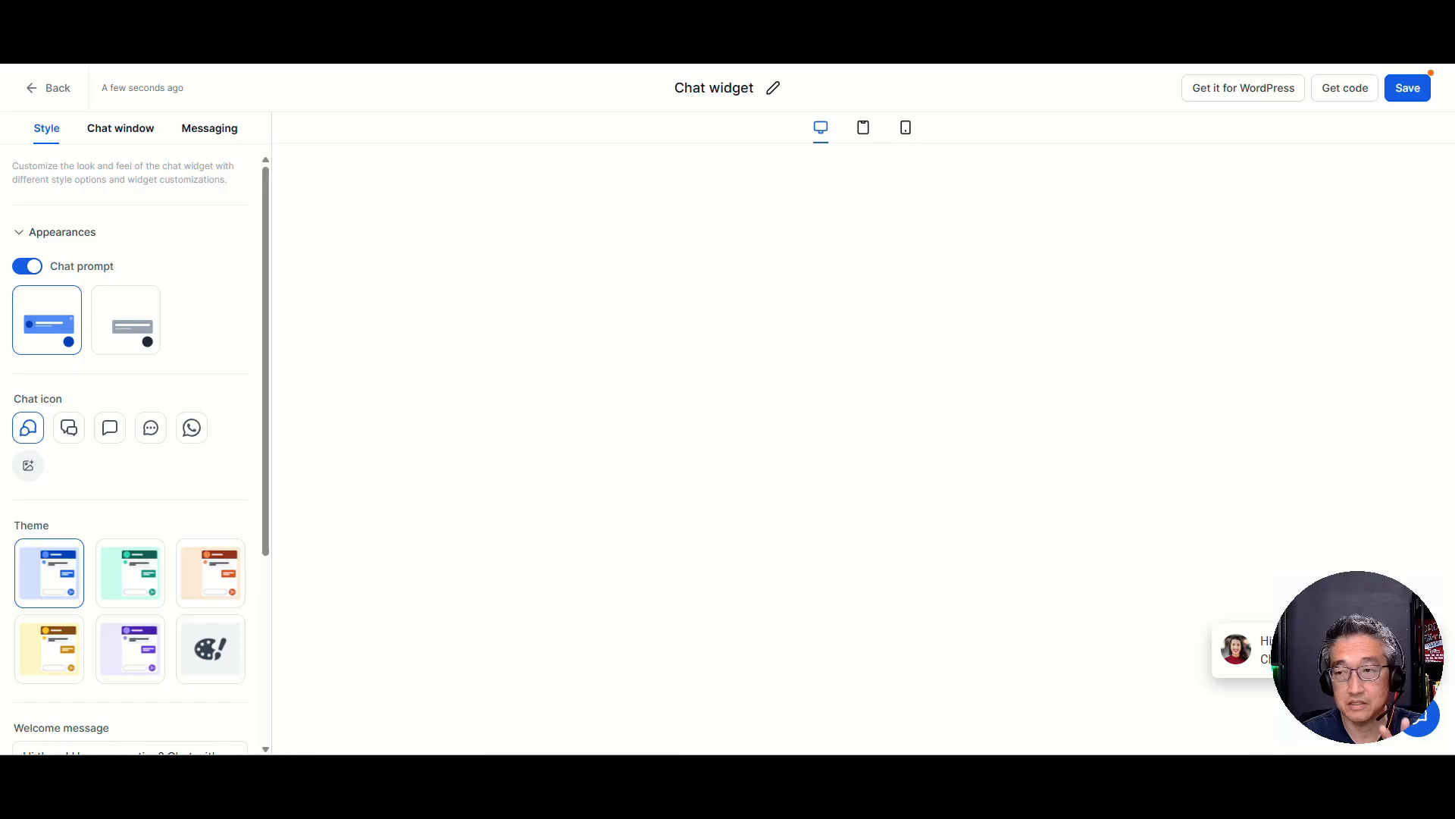
click(130, 573)
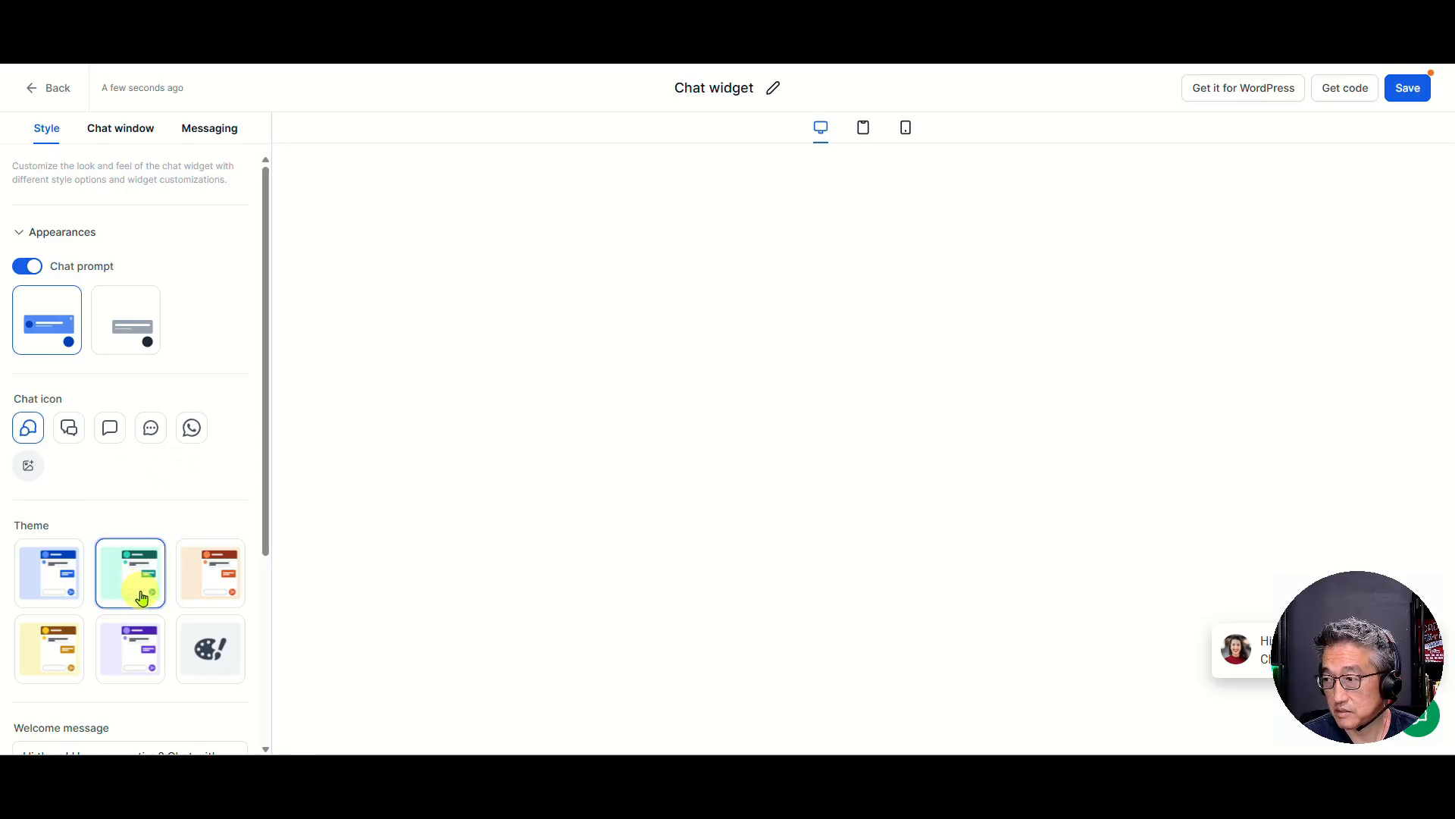
drag(1319, 650, 108, 660)
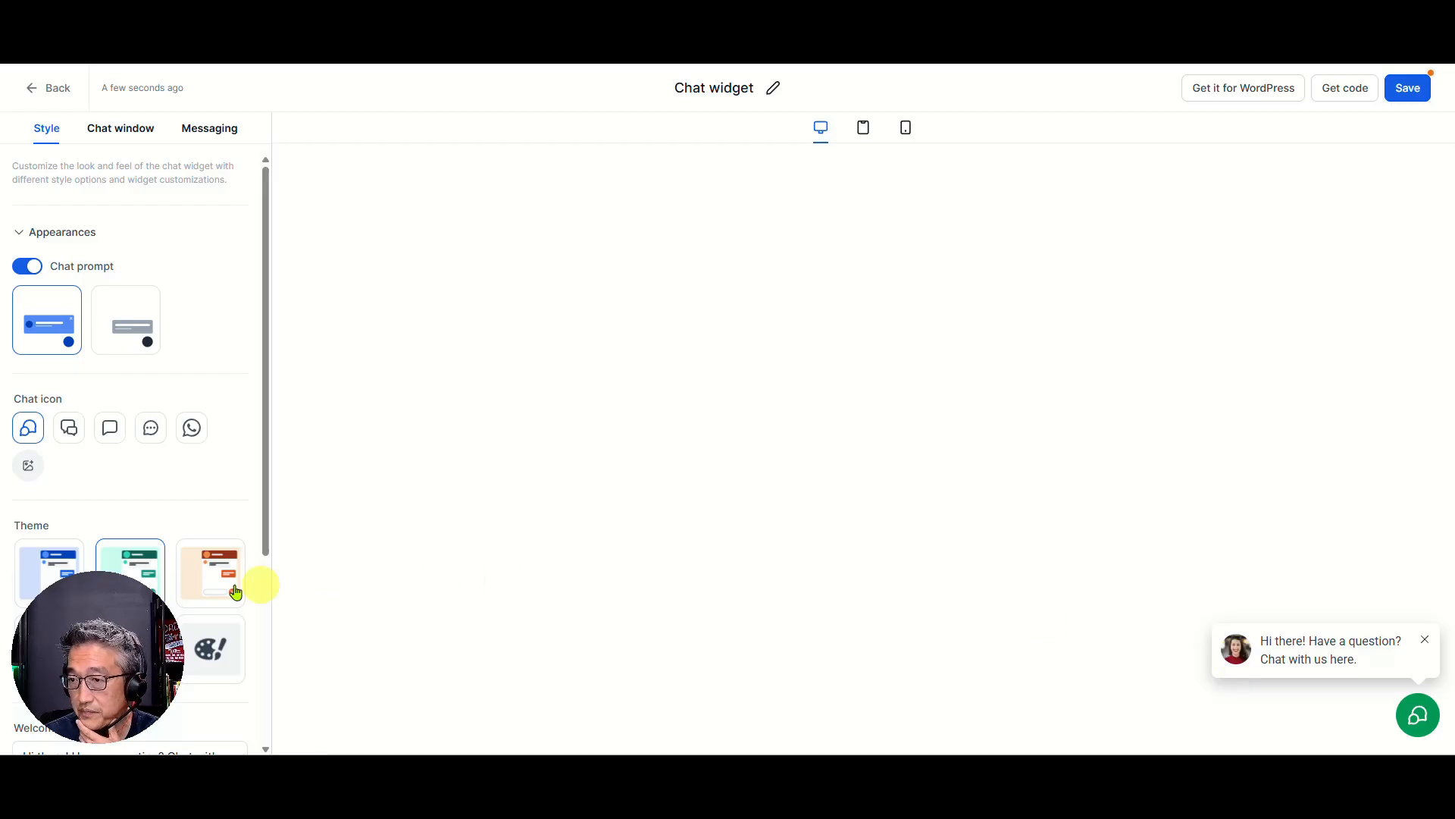
drag(114, 617, 1373, 644)
scroll(148, 427, down, 3)
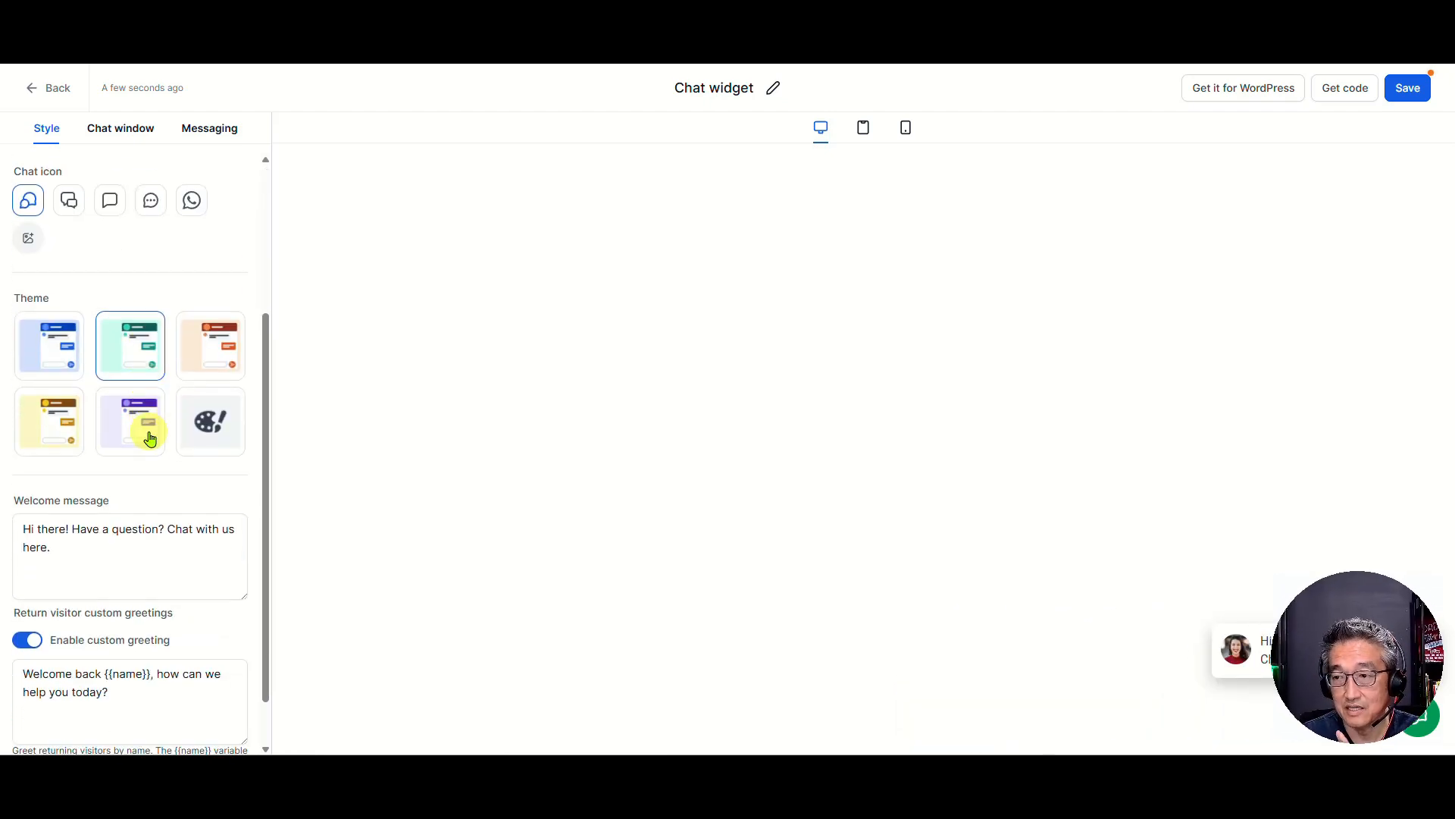
scroll(194, 514, down, 1)
click(195, 518)
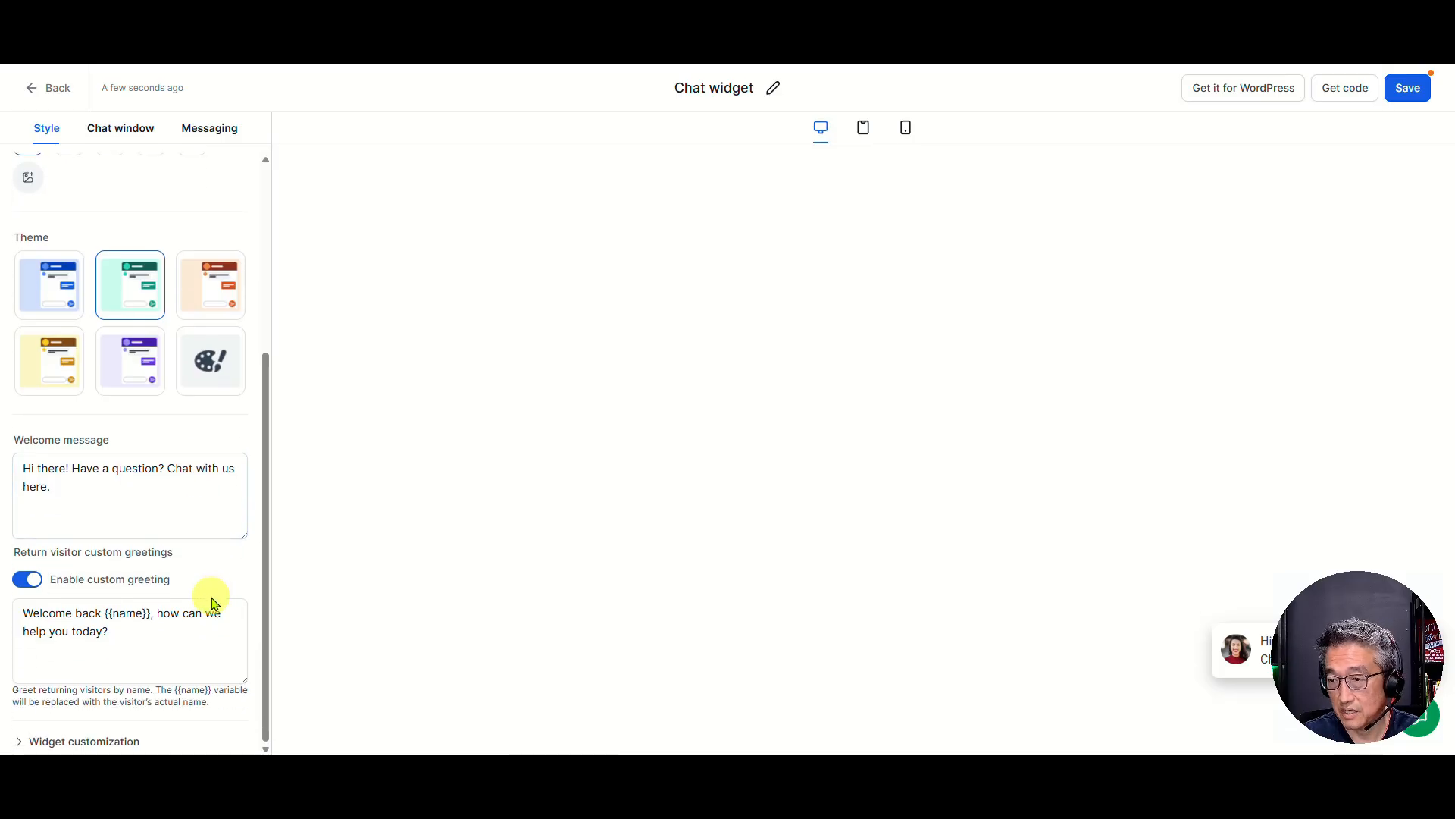
Add Email to the contact form options in the chat window's title and intro settings
click(128, 135)
click(50, 241)
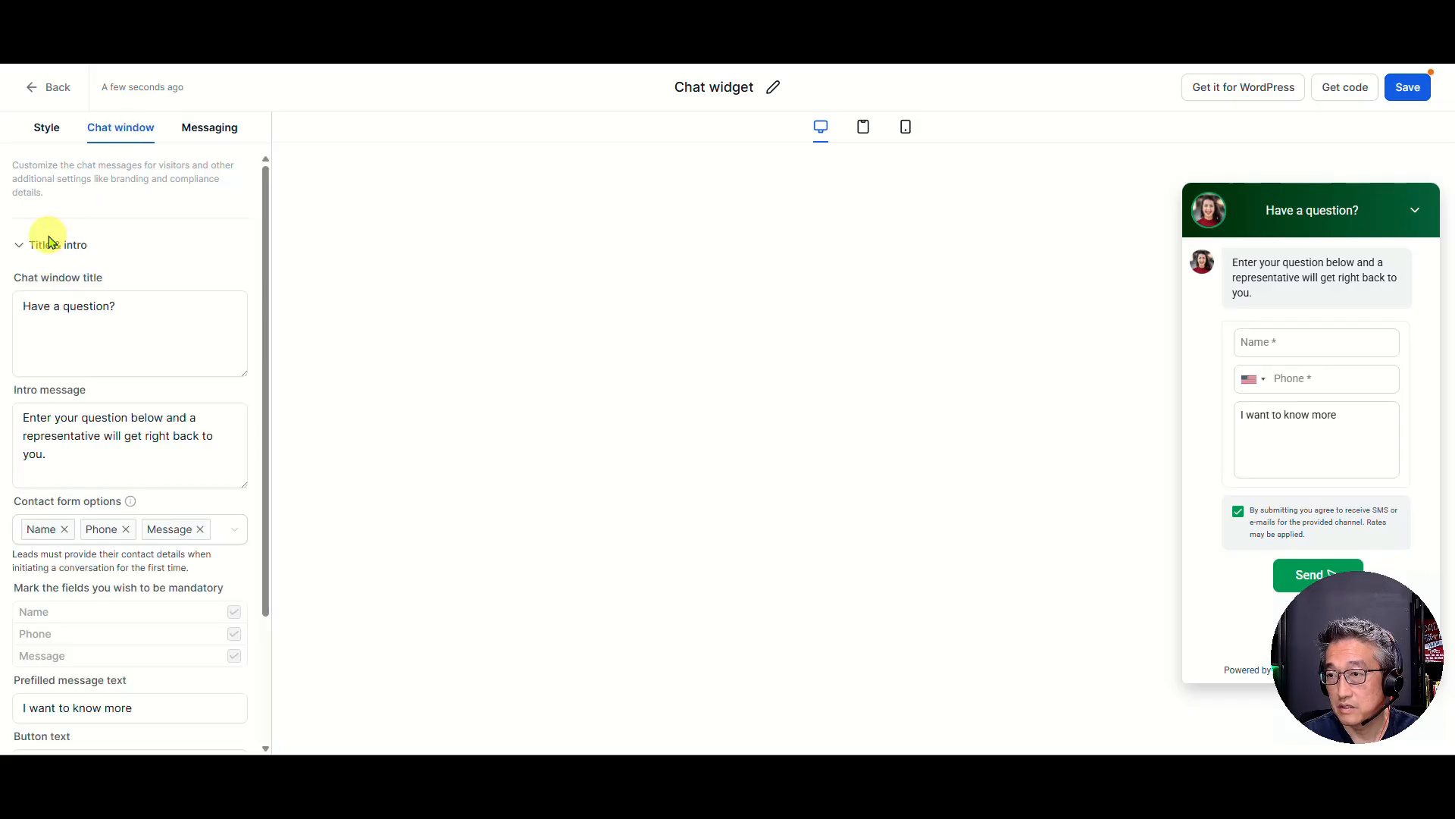
scroll(124, 341, down, 3)
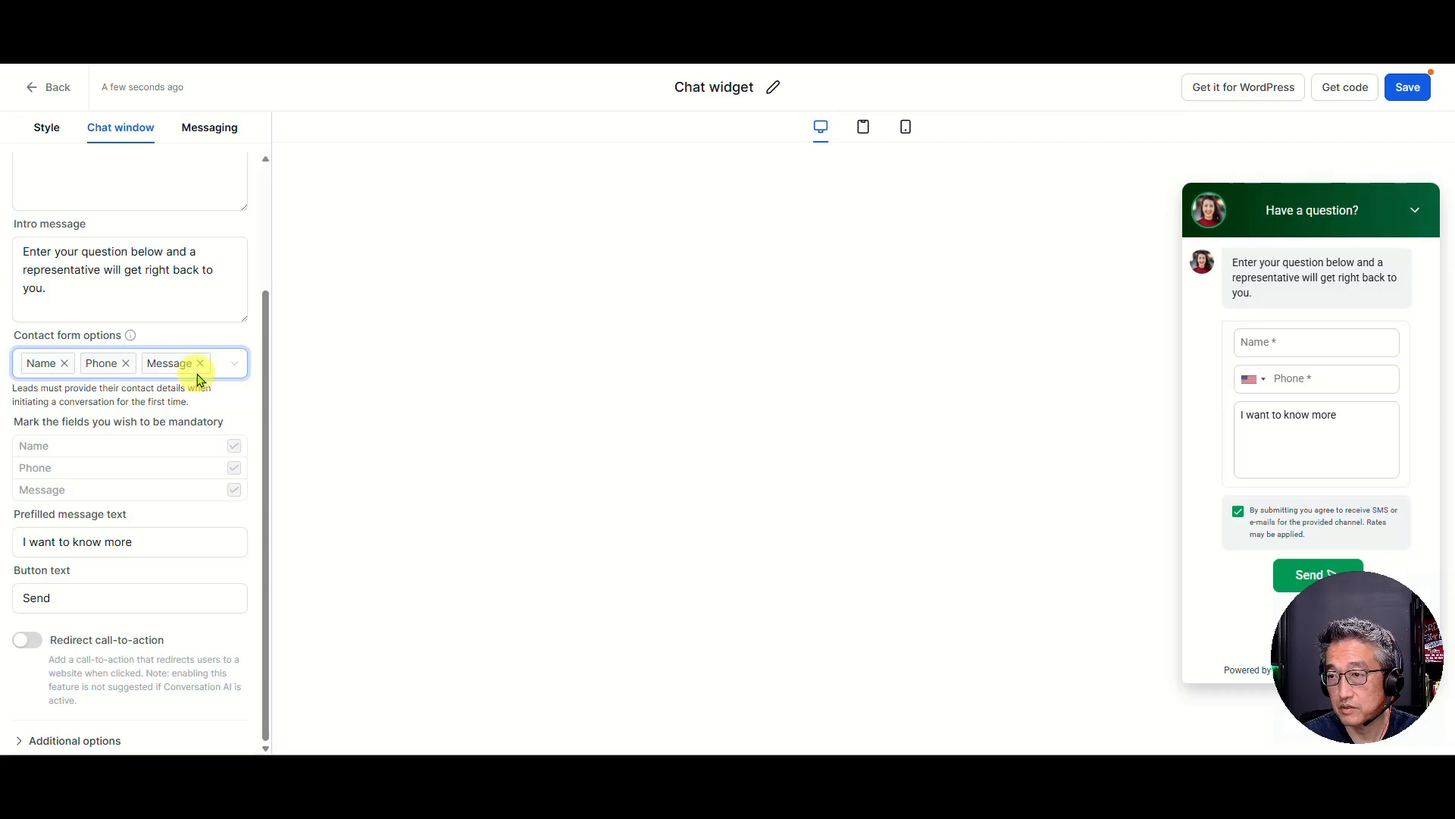
click(236, 364)
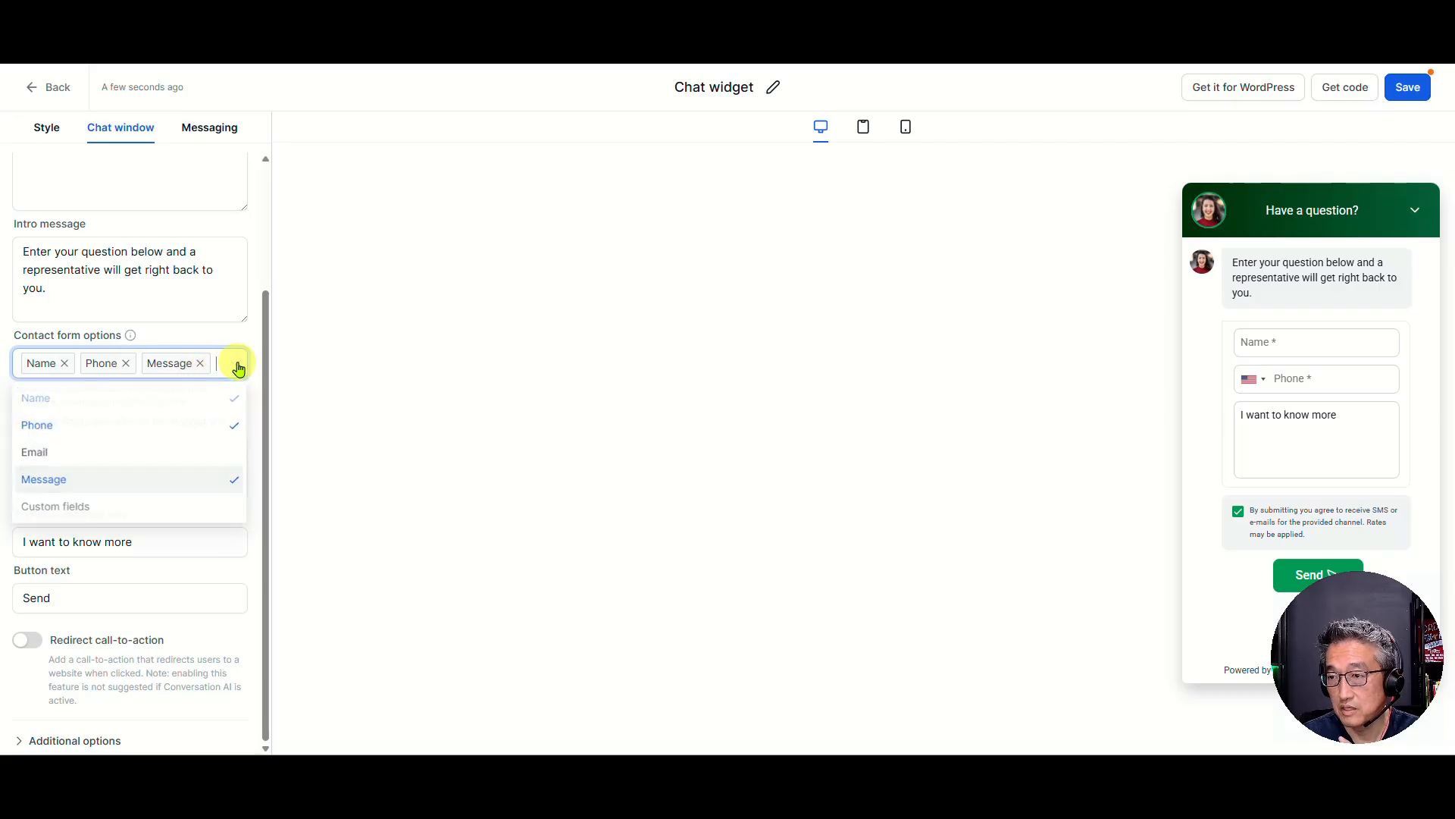
click(237, 458)
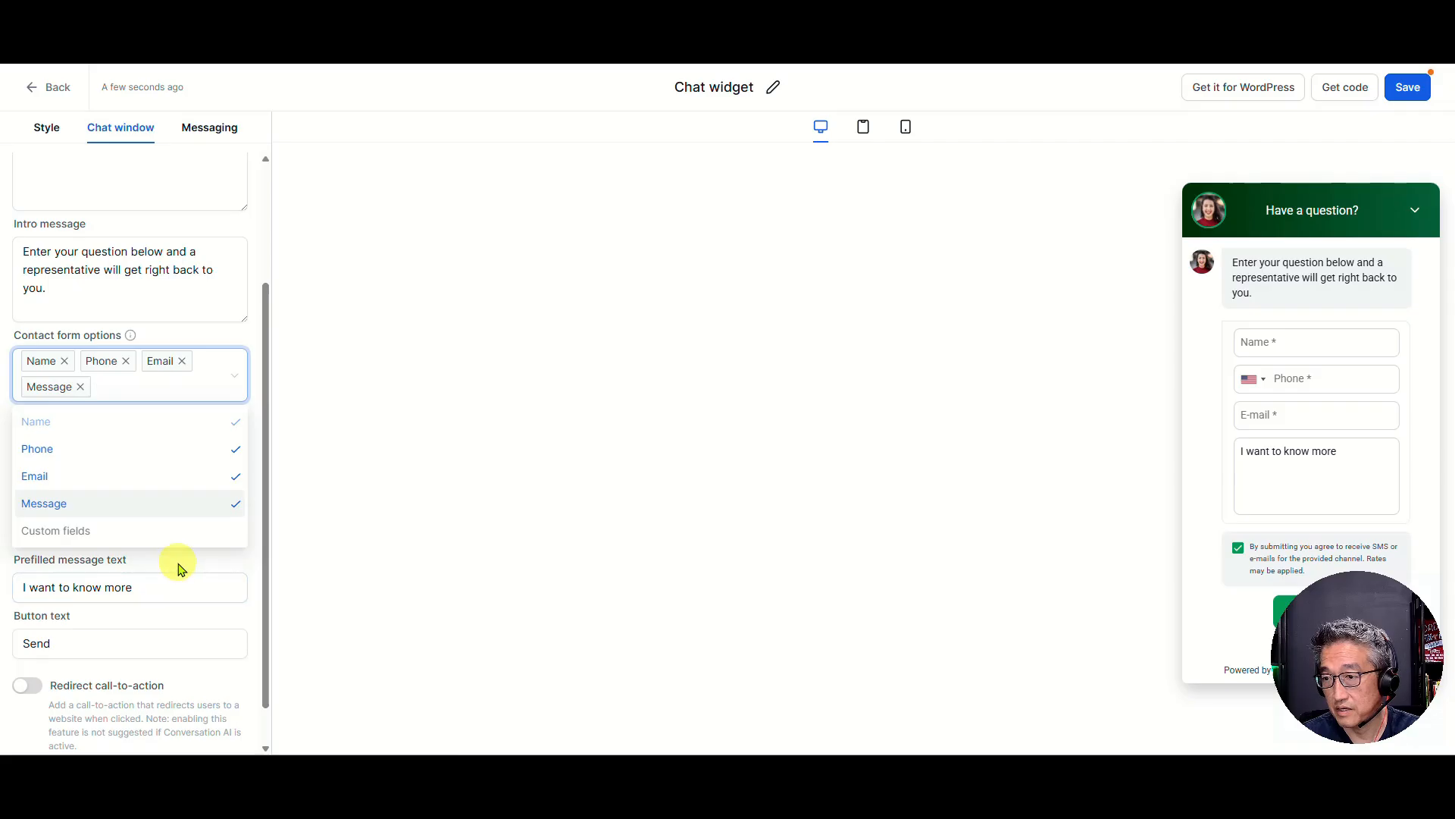
scroll(188, 628, down, 1)
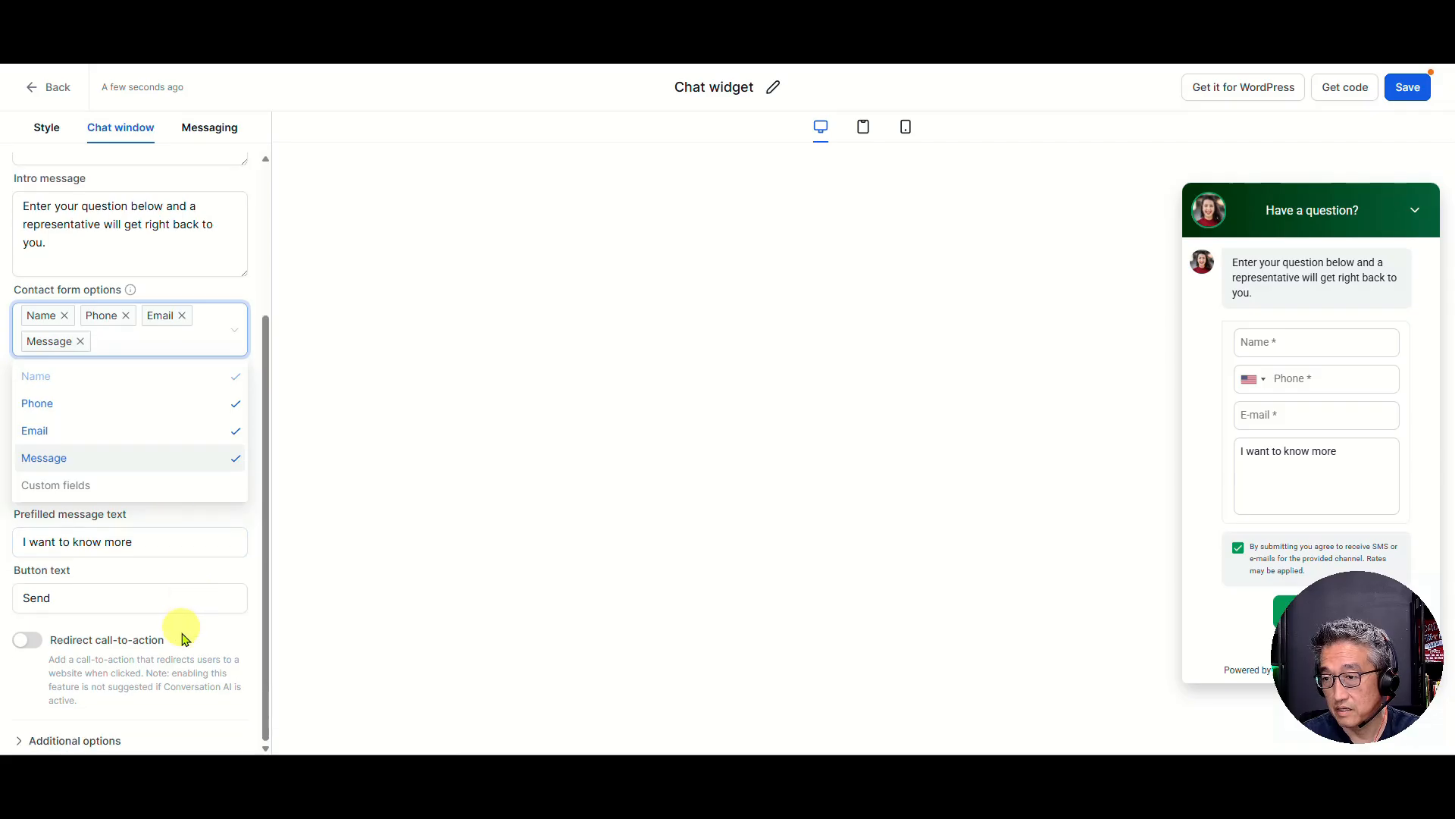
Replace the widget's avatar image with AI Receptionist.png from Media Storage and save the chat widget
click(211, 128)
click(43, 129)
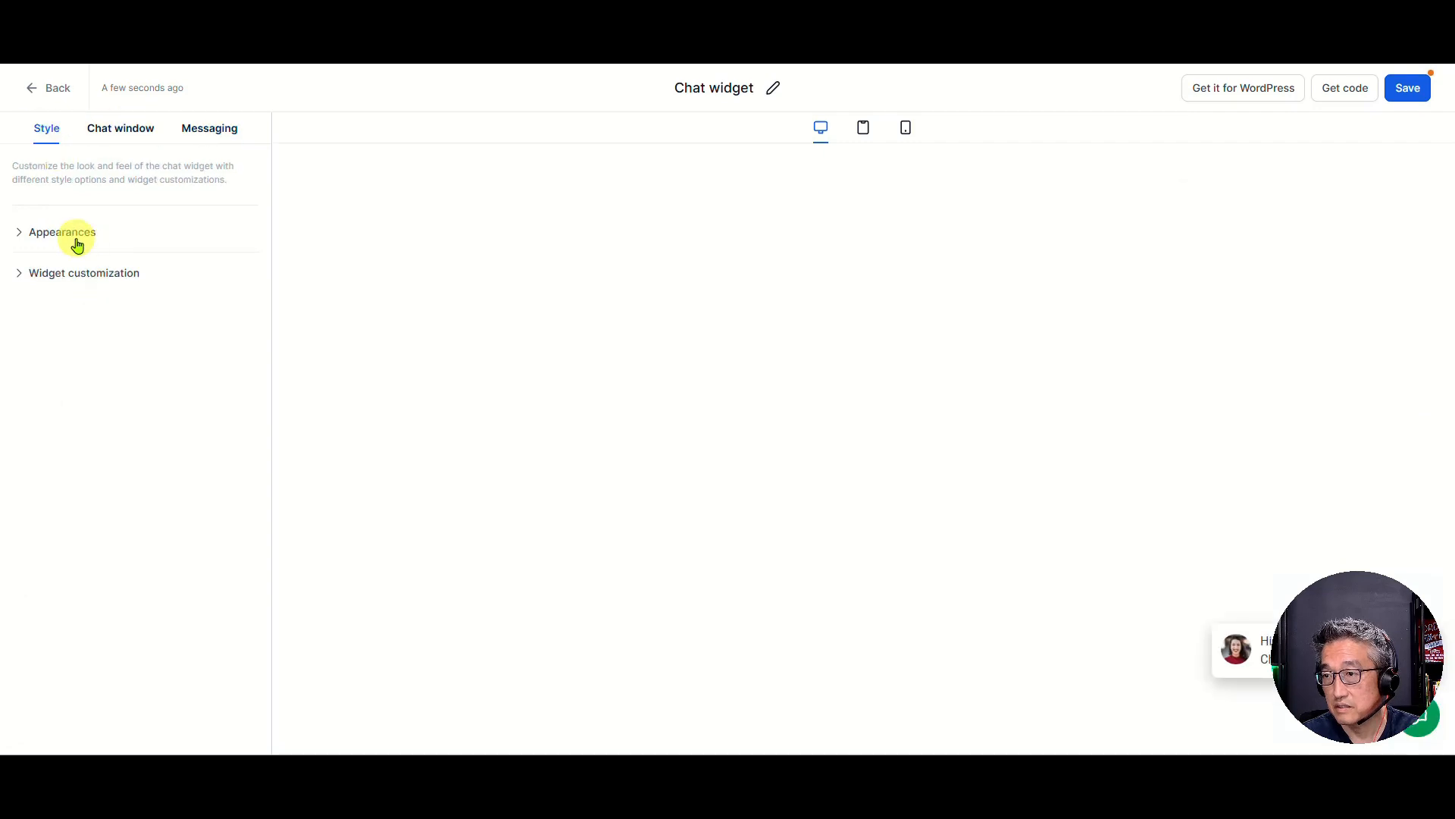
click(128, 274)
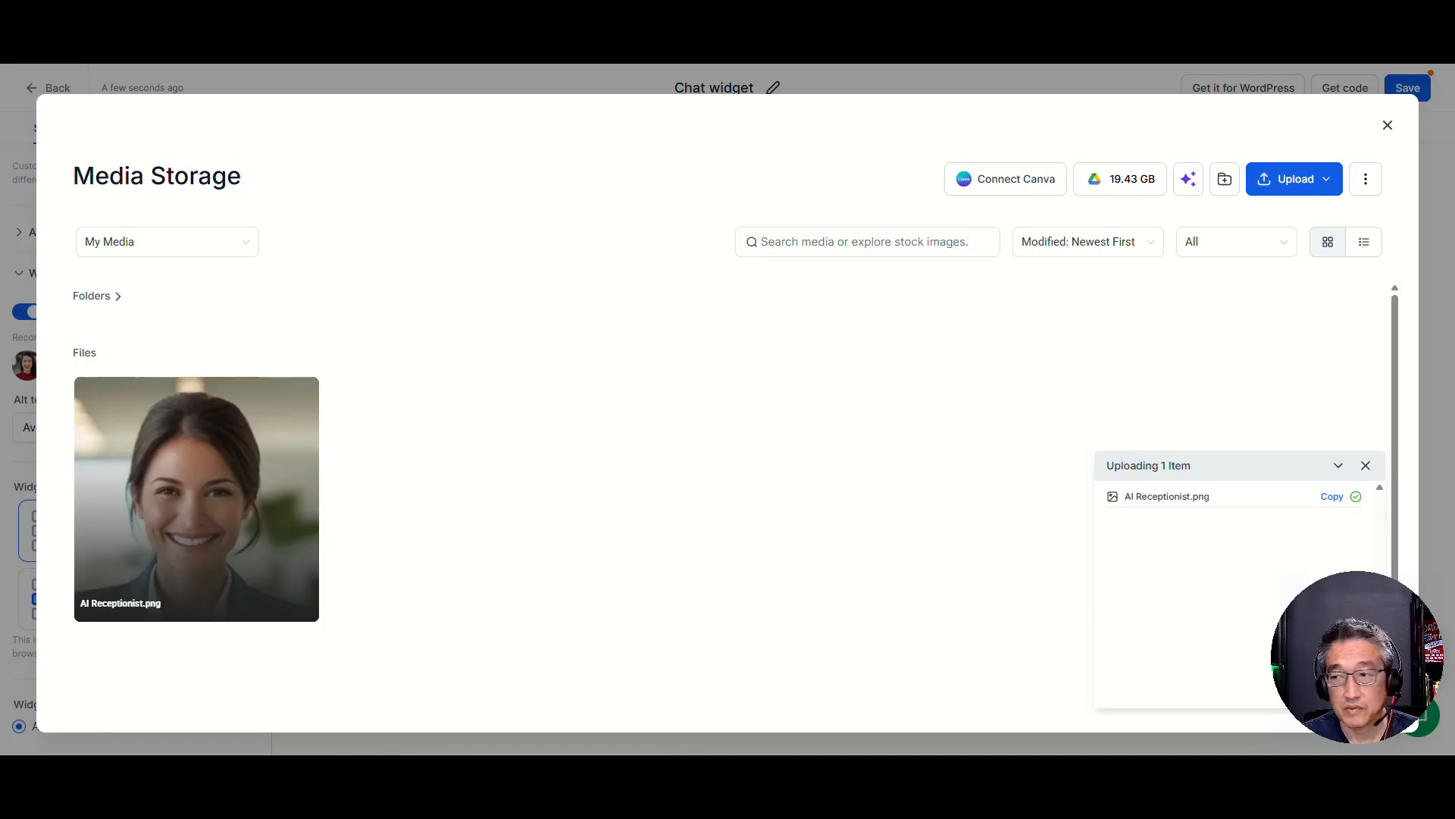
mouse_move(275, 445)
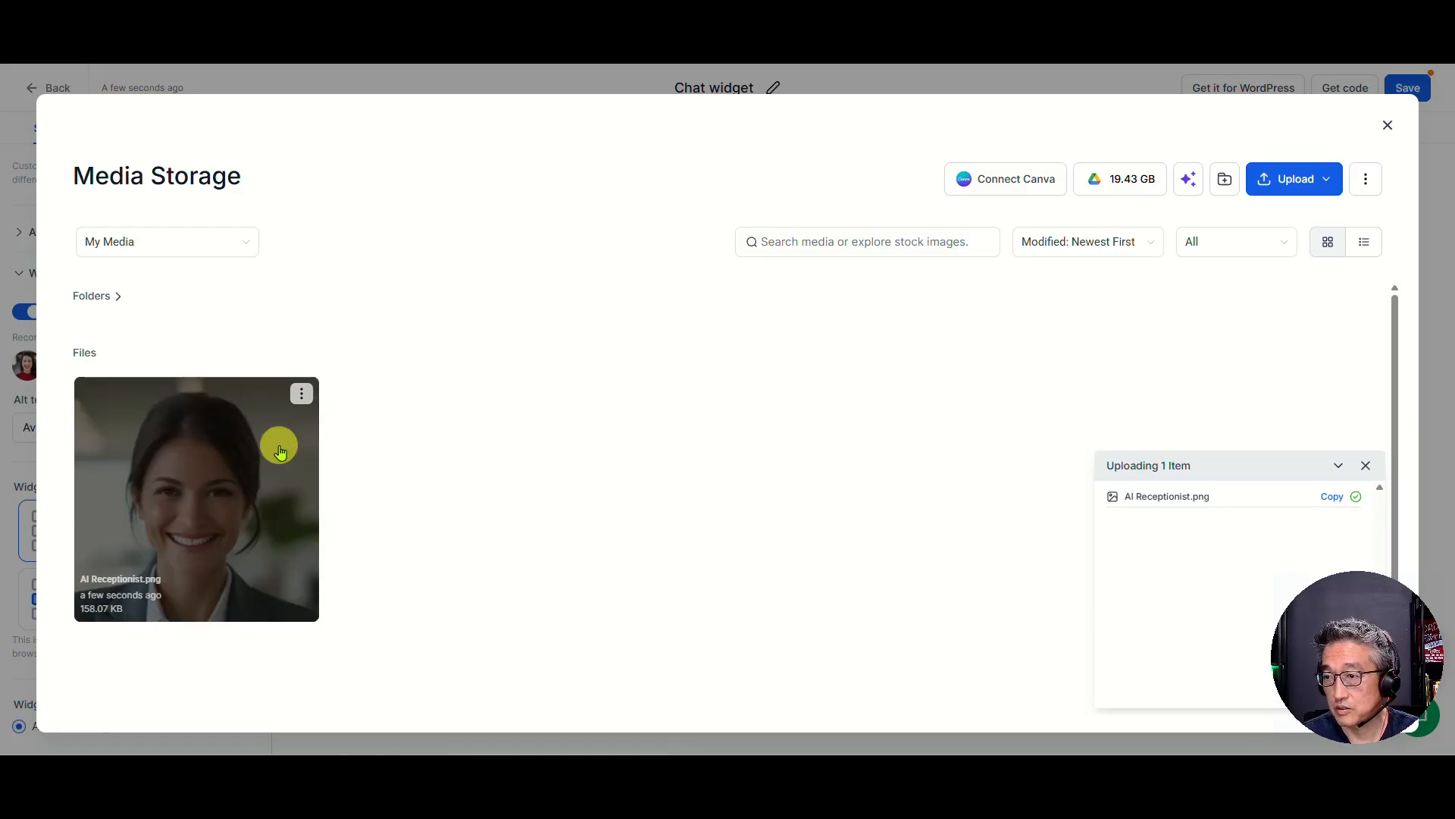
click(191, 500)
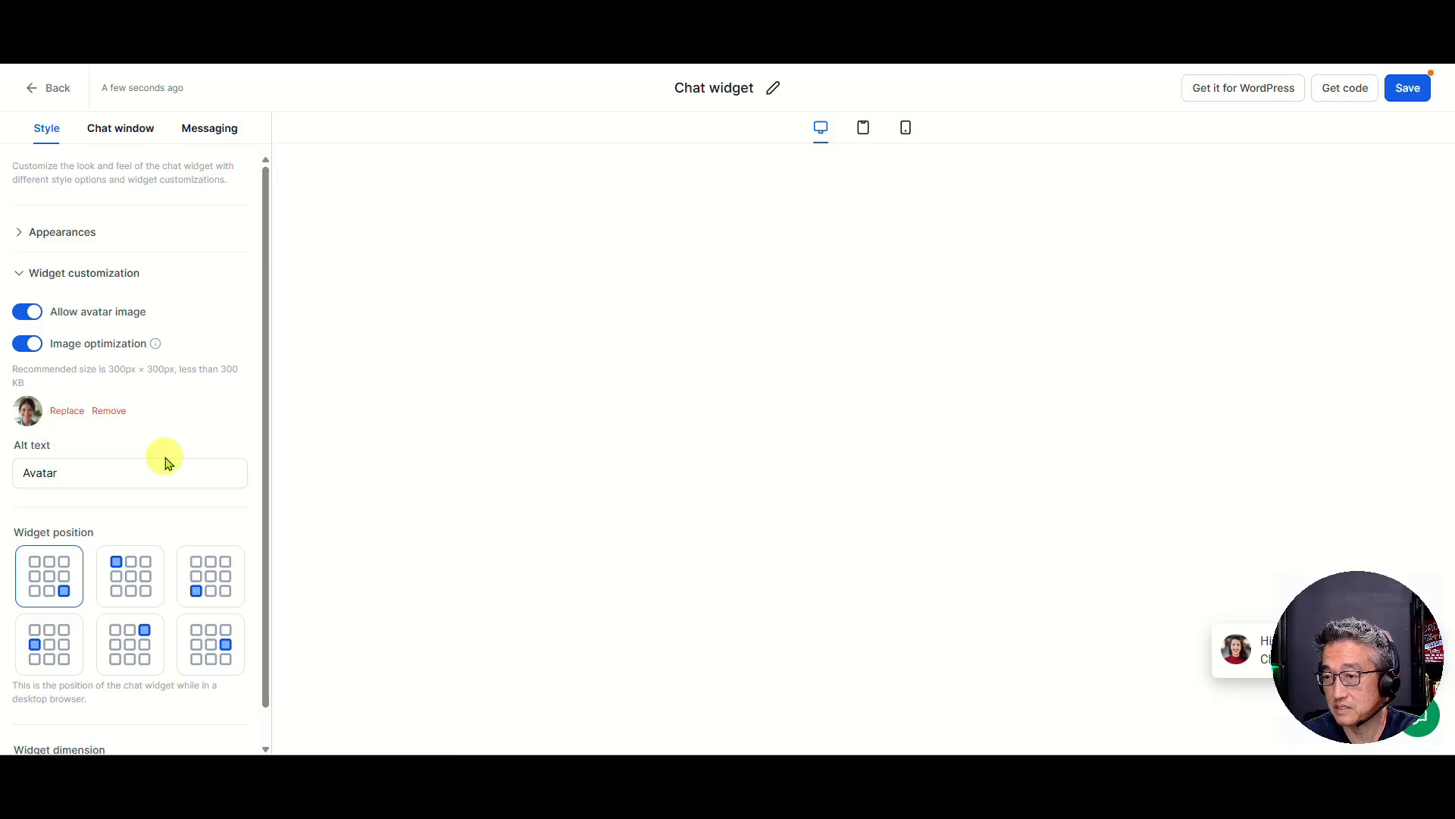
drag(1364, 607, 105, 608)
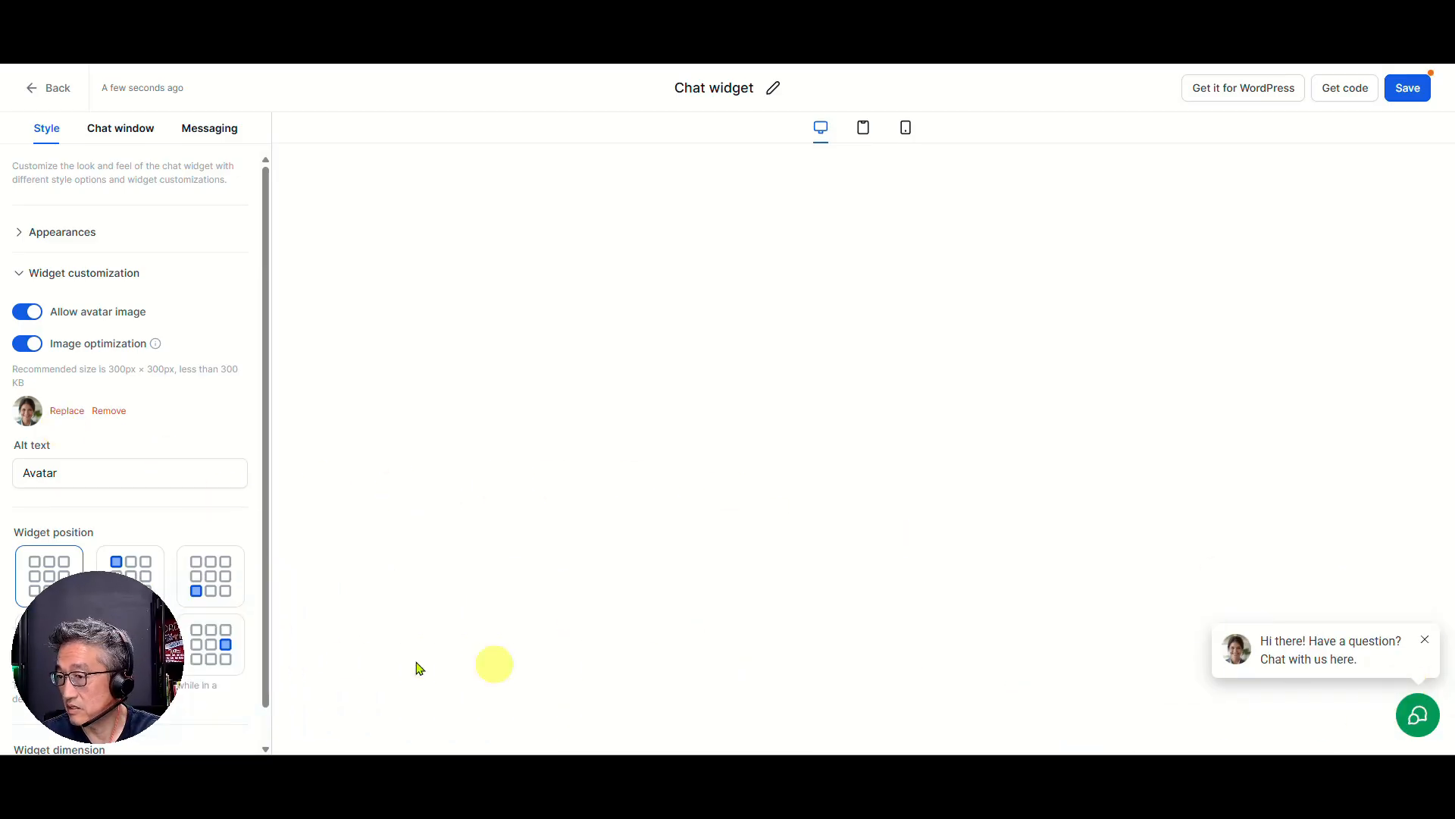
click(1411, 89)
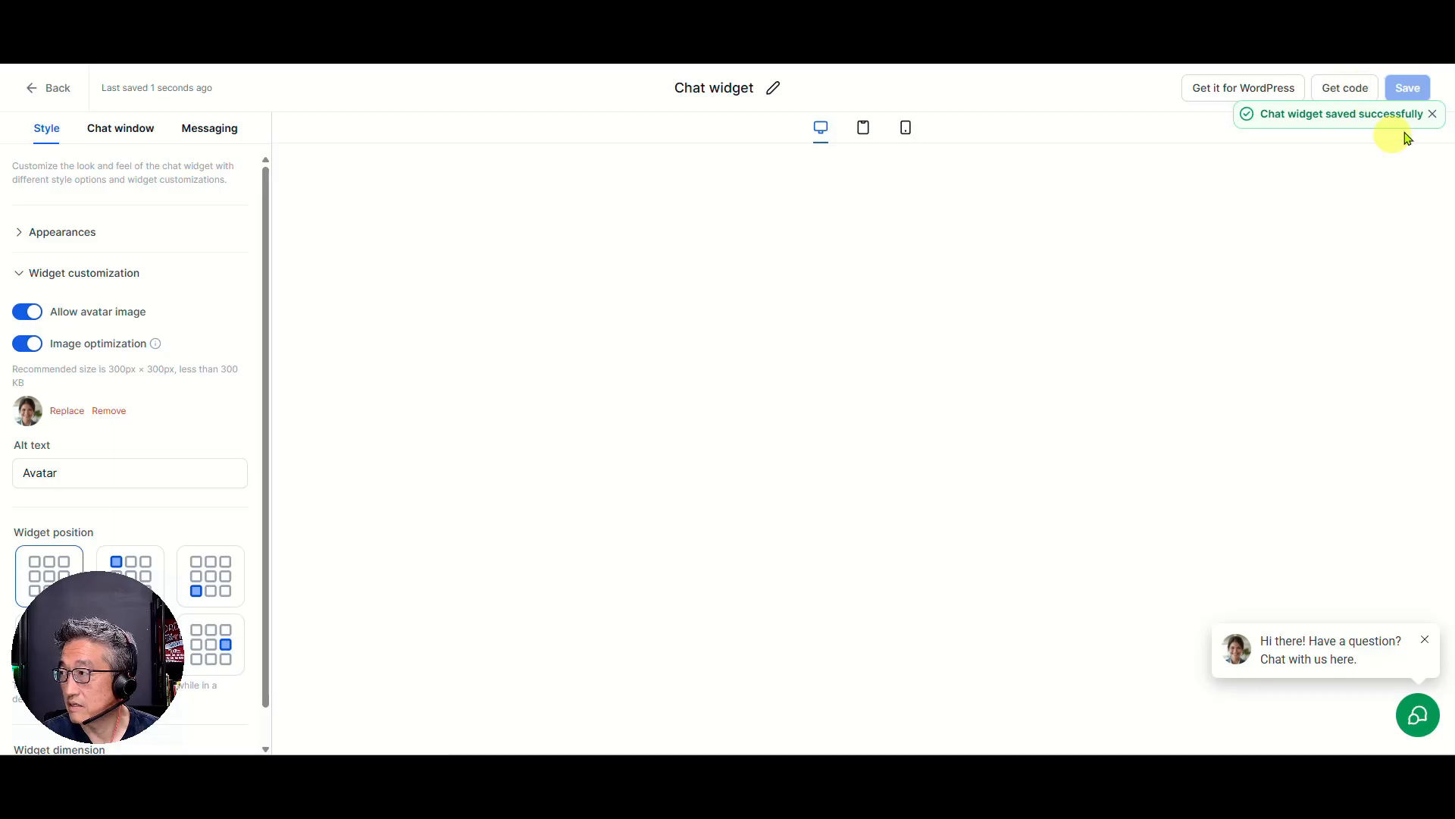
Copy the chat widget's embed script for the website and return to the chat widget list
click(1344, 97)
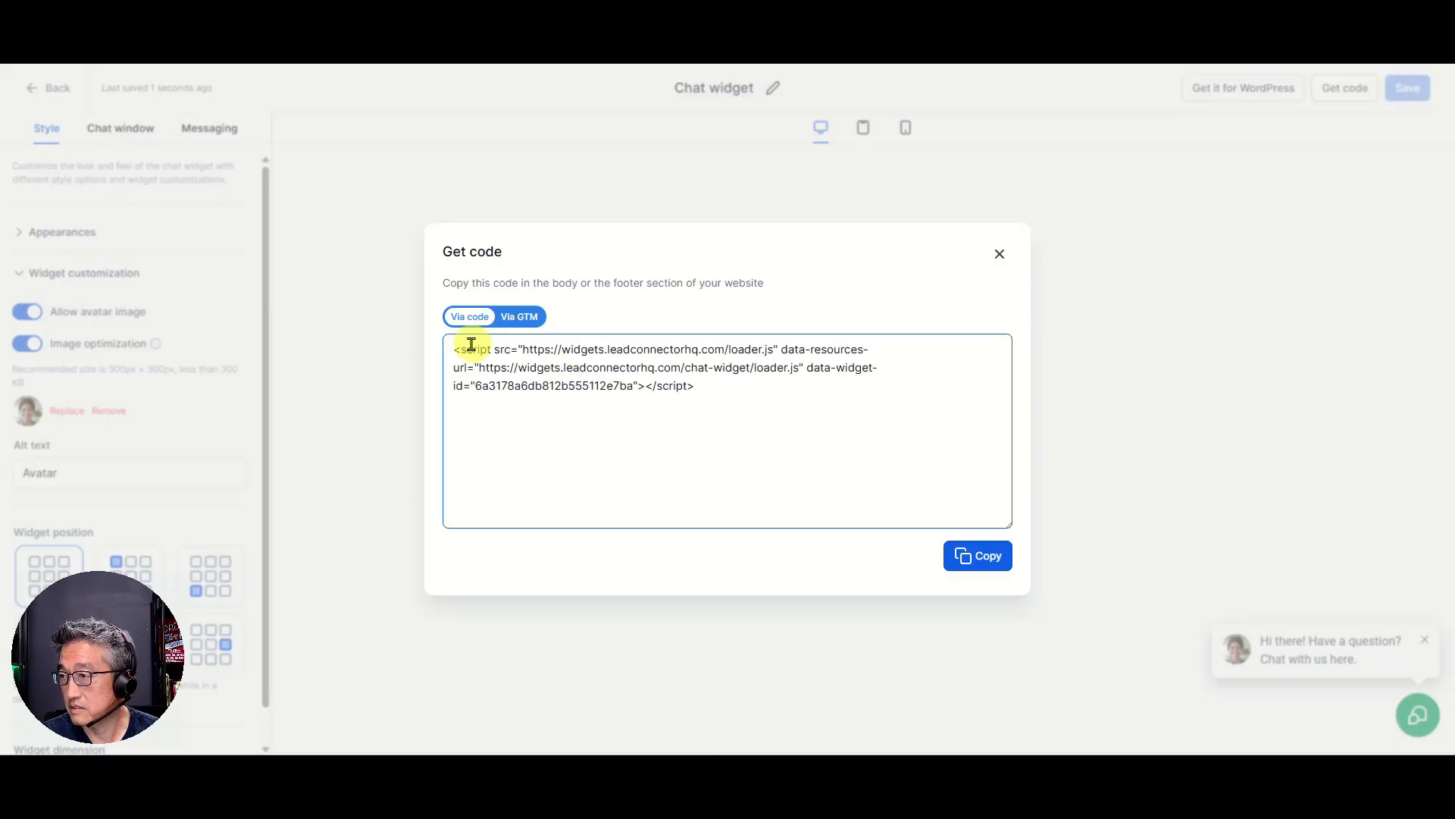
drag(747, 385, 450, 353)
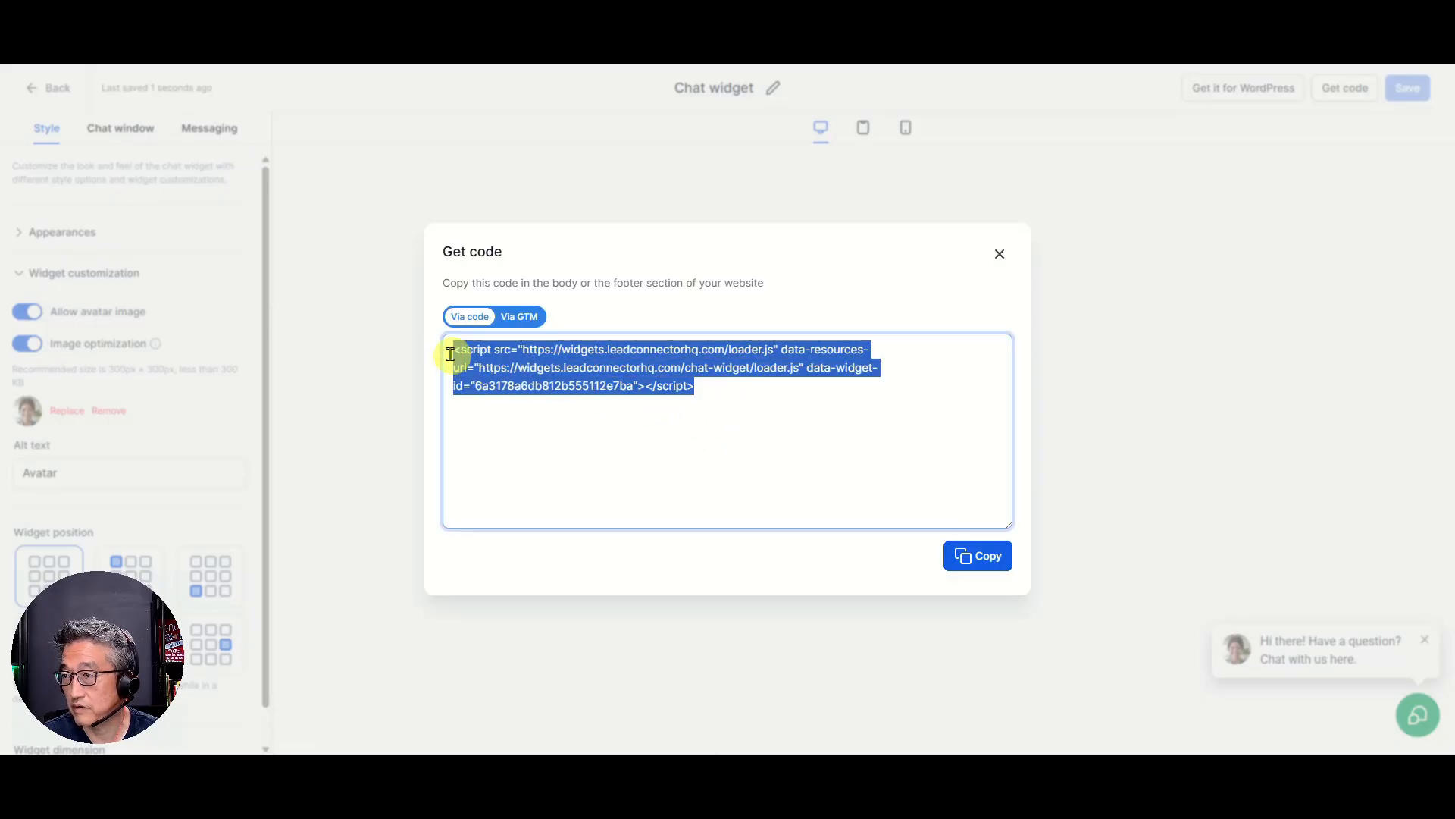
click(985, 561)
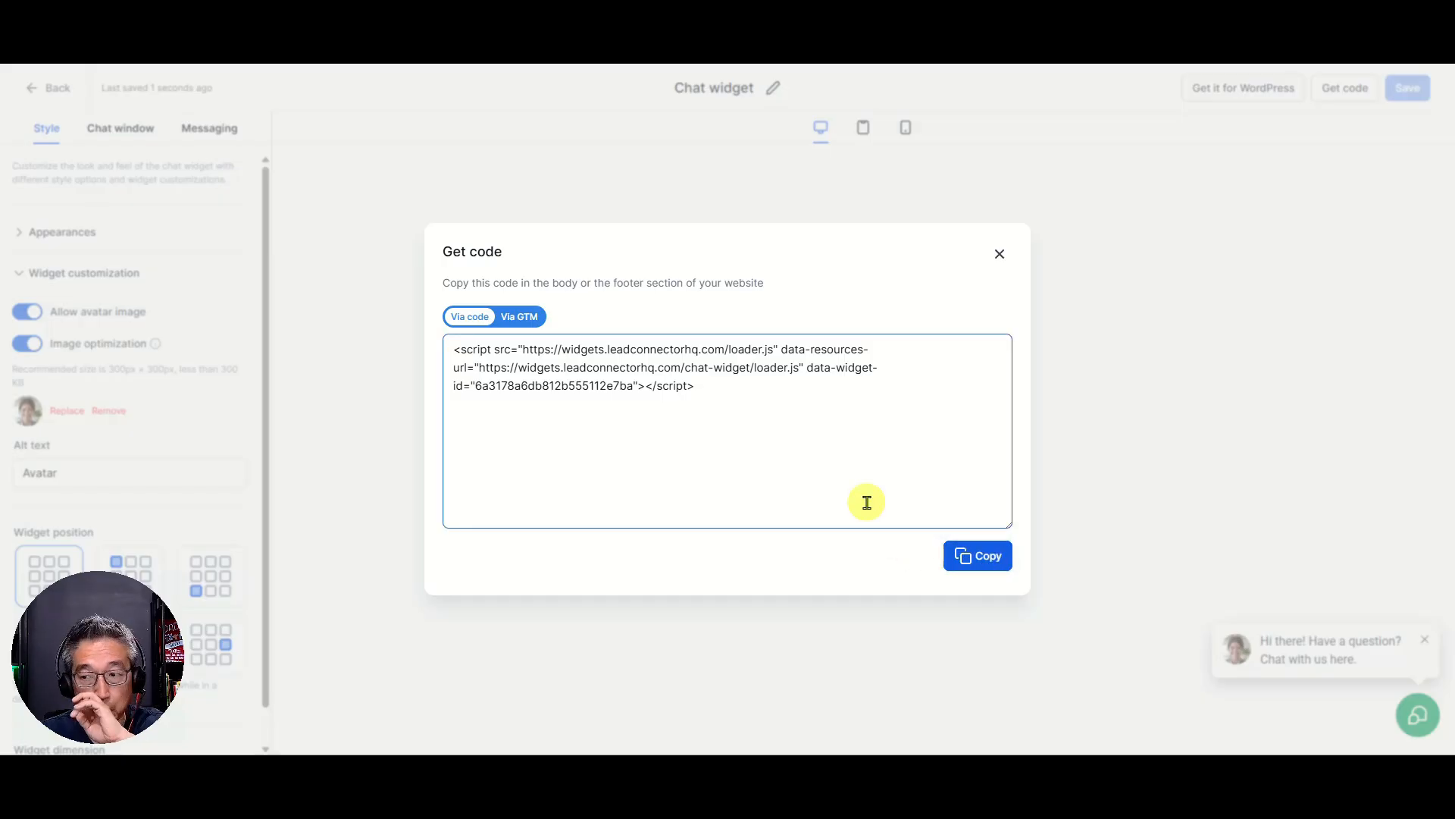
drag(143, 669, 1368, 670)
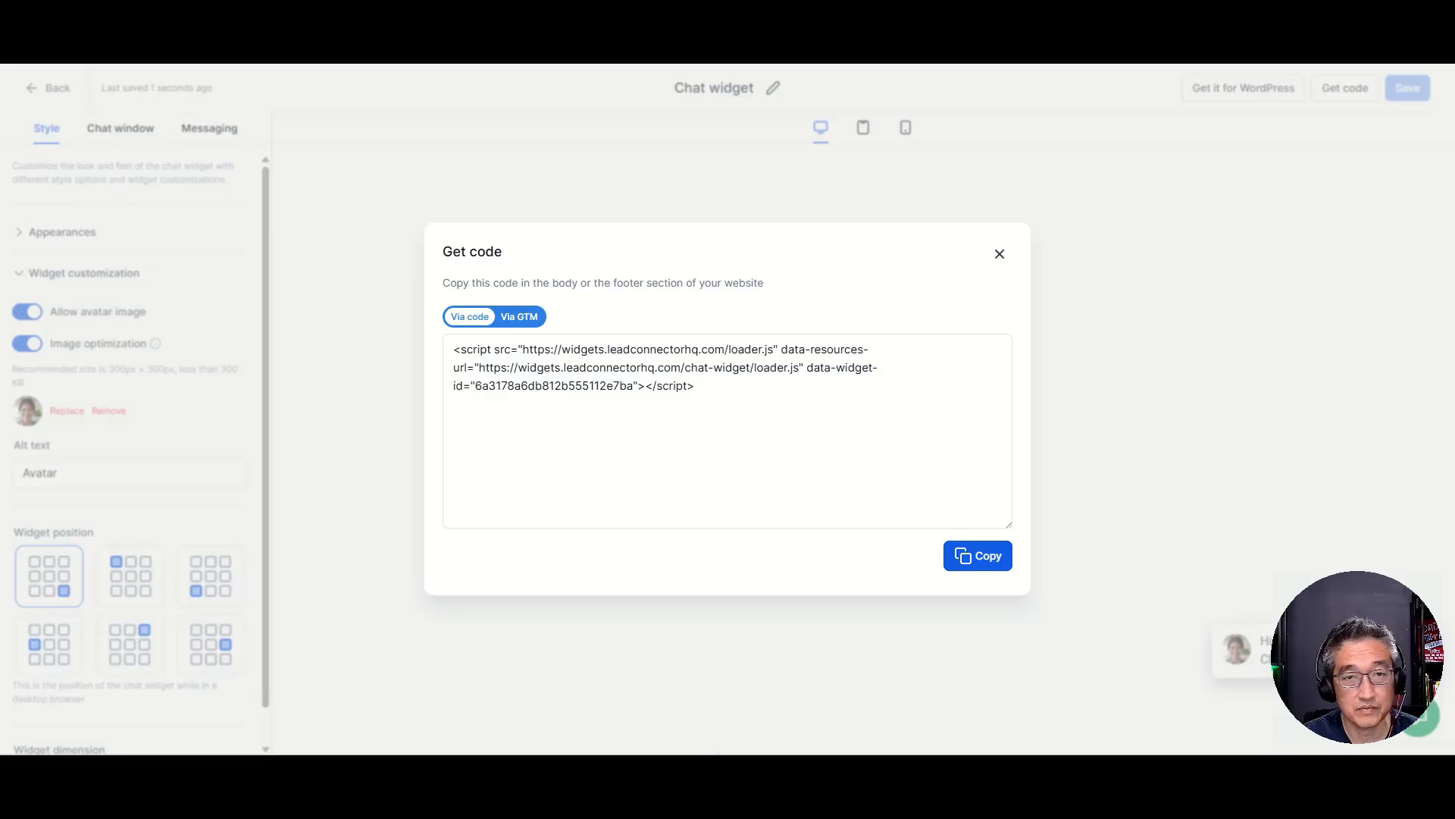
click(693, 509)
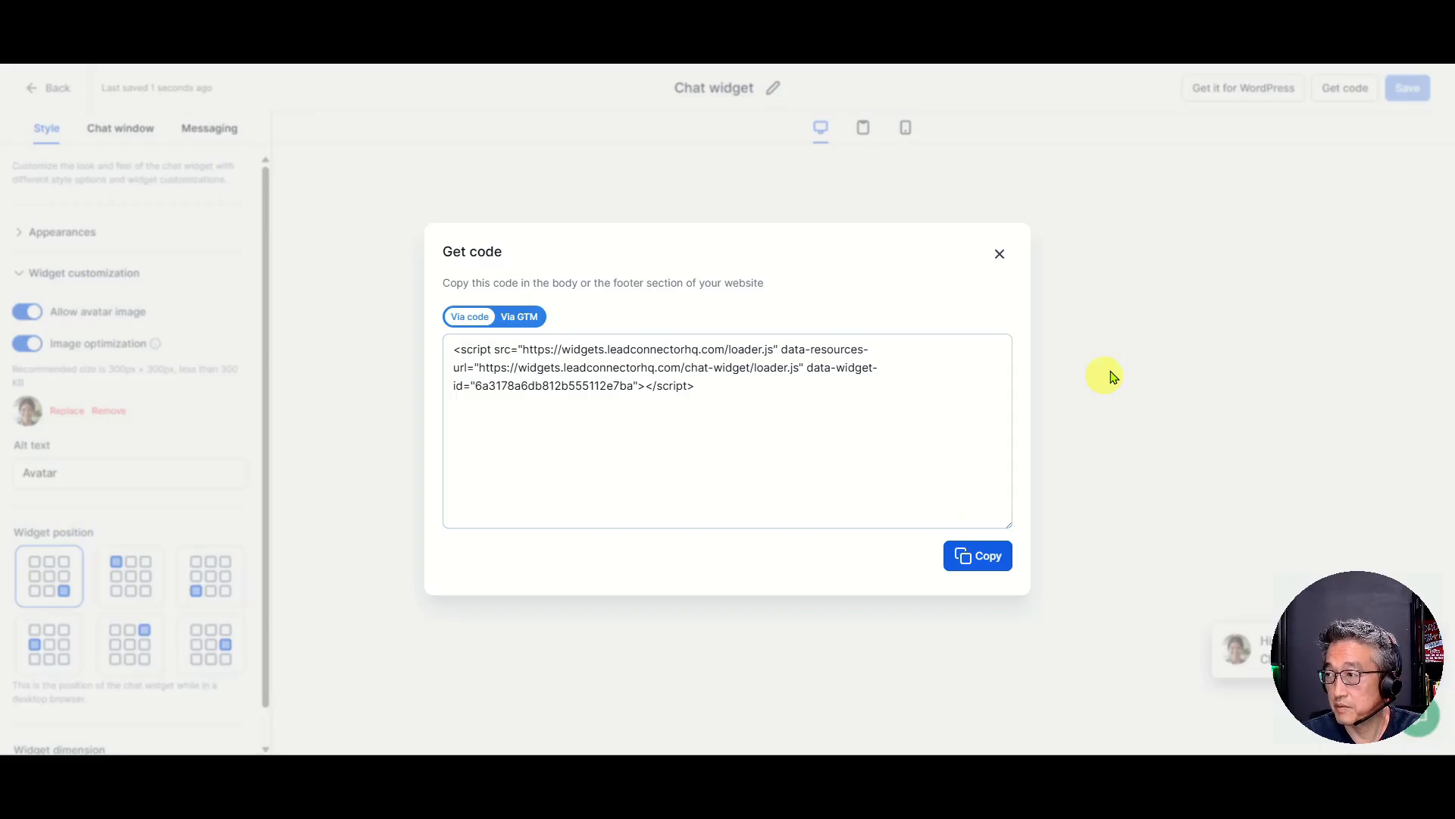
click(997, 256)
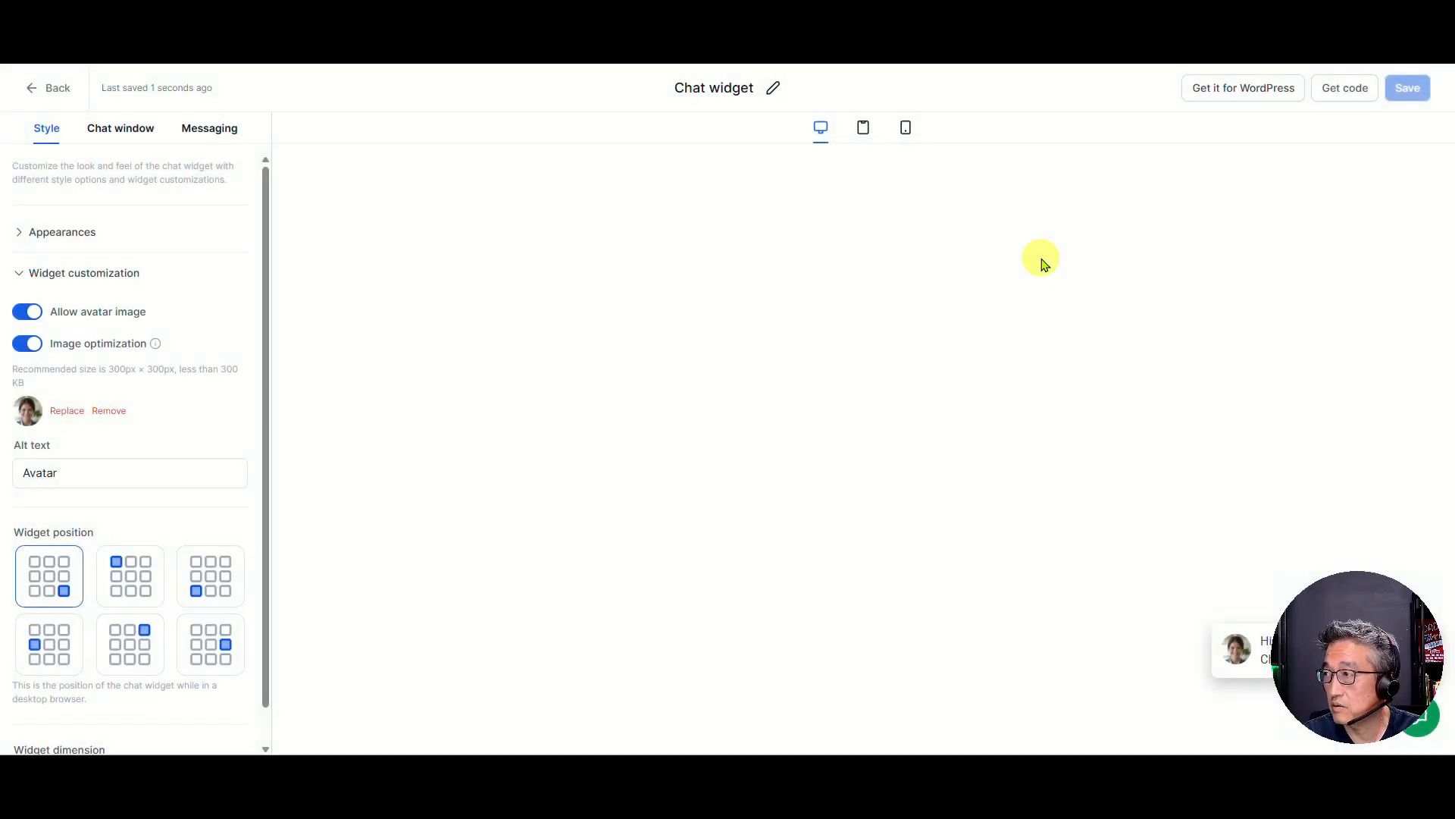
click(51, 92)
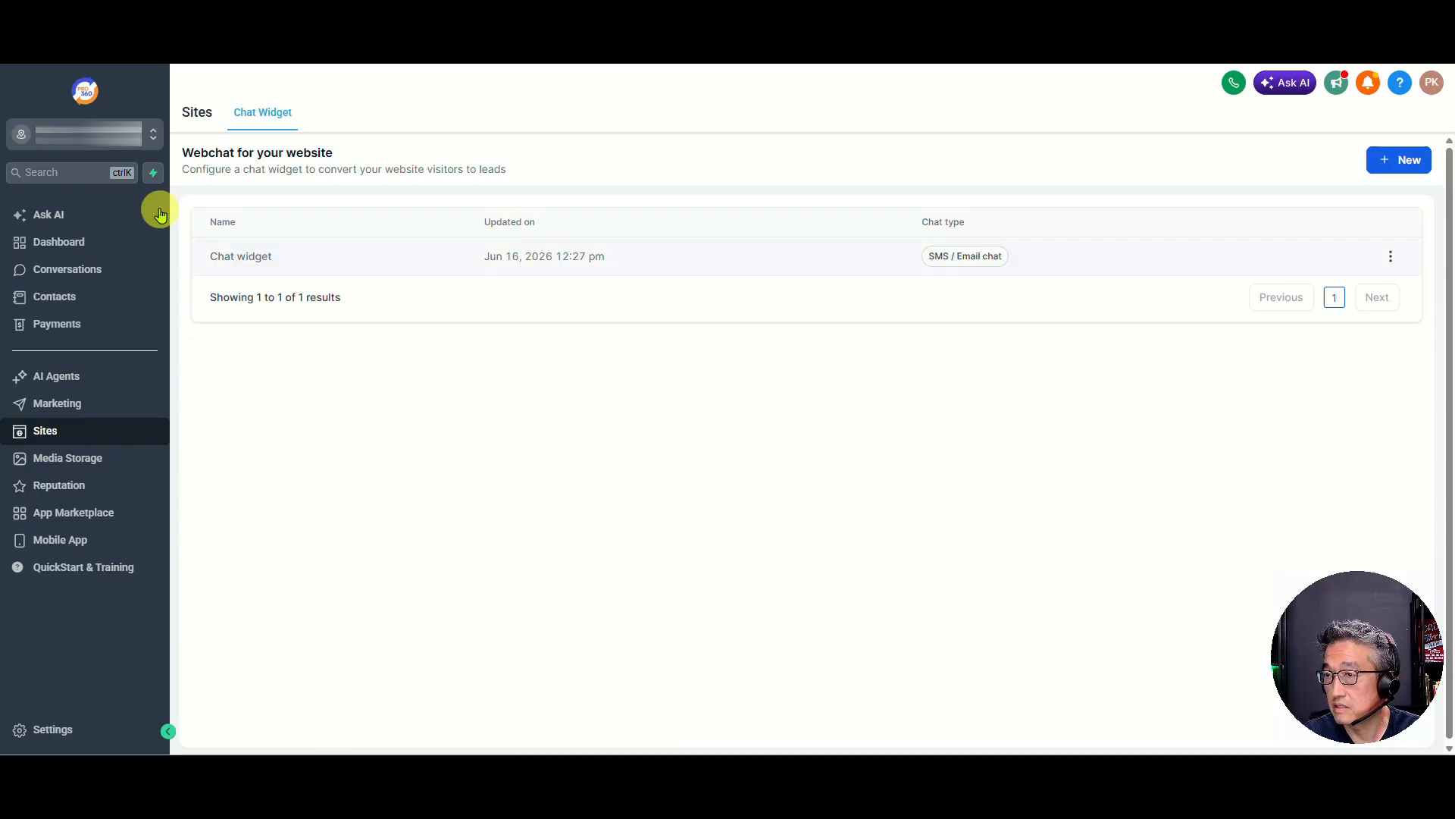
Add a dedicated sending domain in Email Services using the "email." subdomain of the business's website domain, and submit it for verification
click(65, 730)
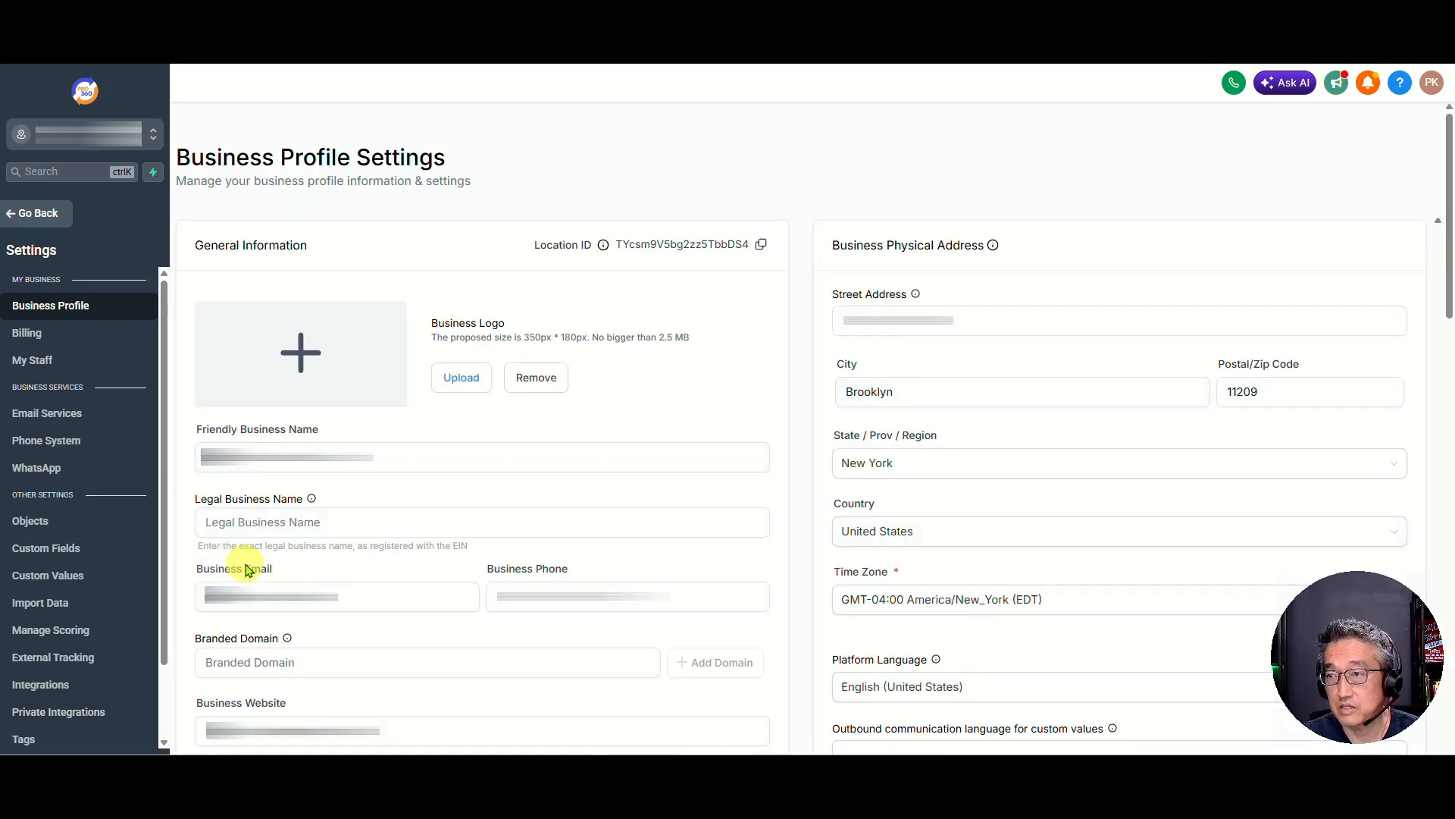
click(57, 415)
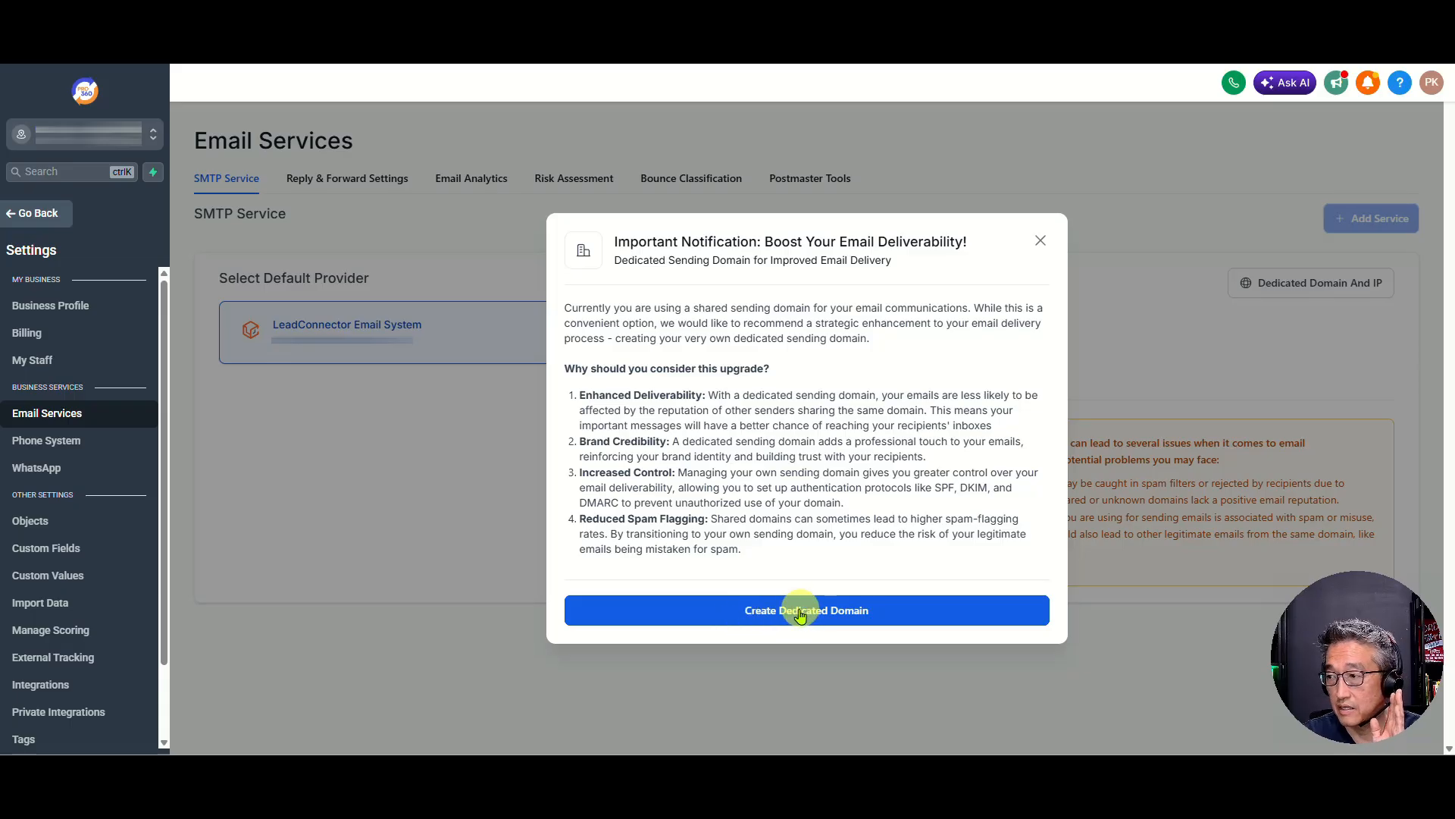
click(764, 615)
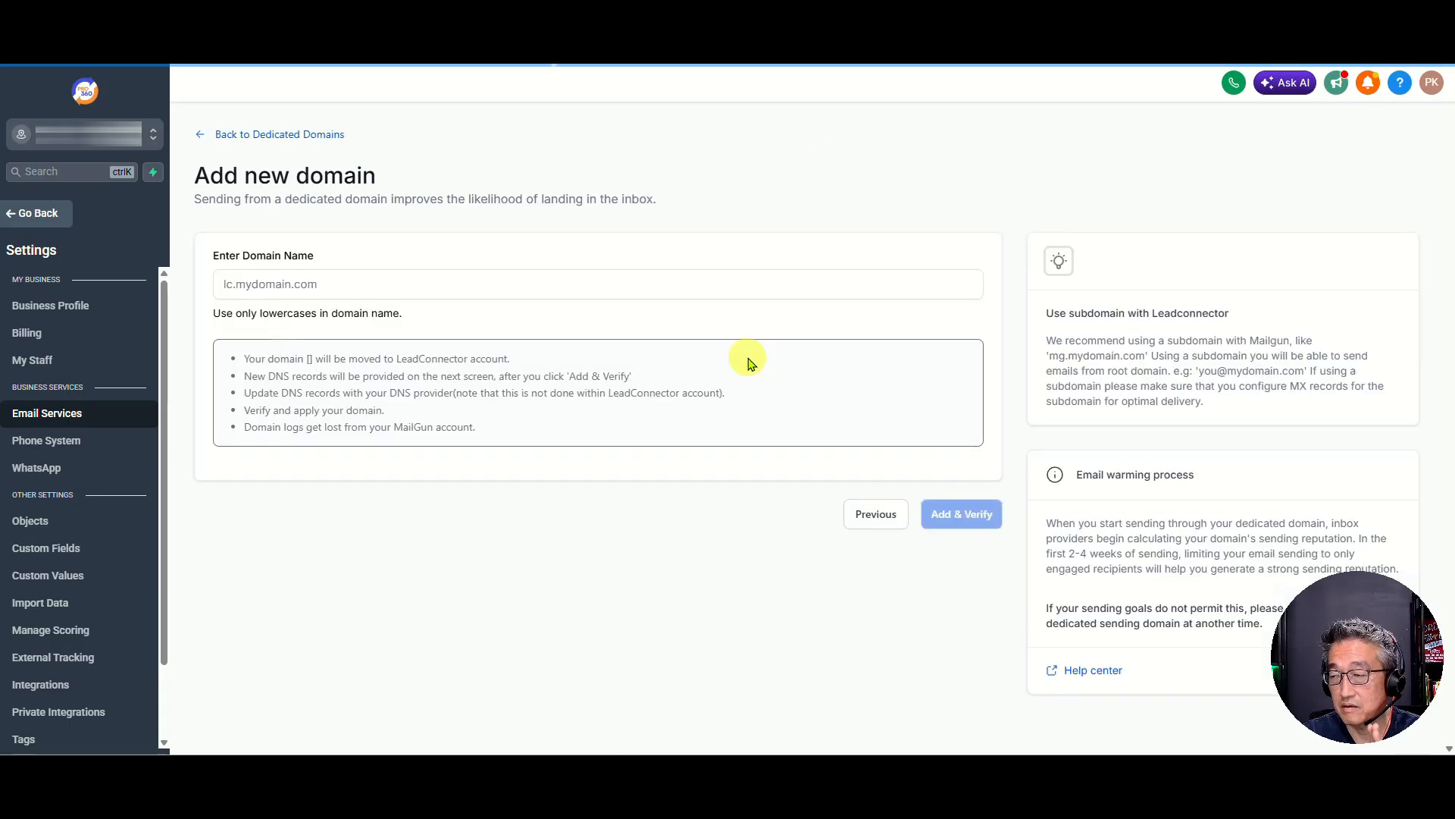
click(449, 283)
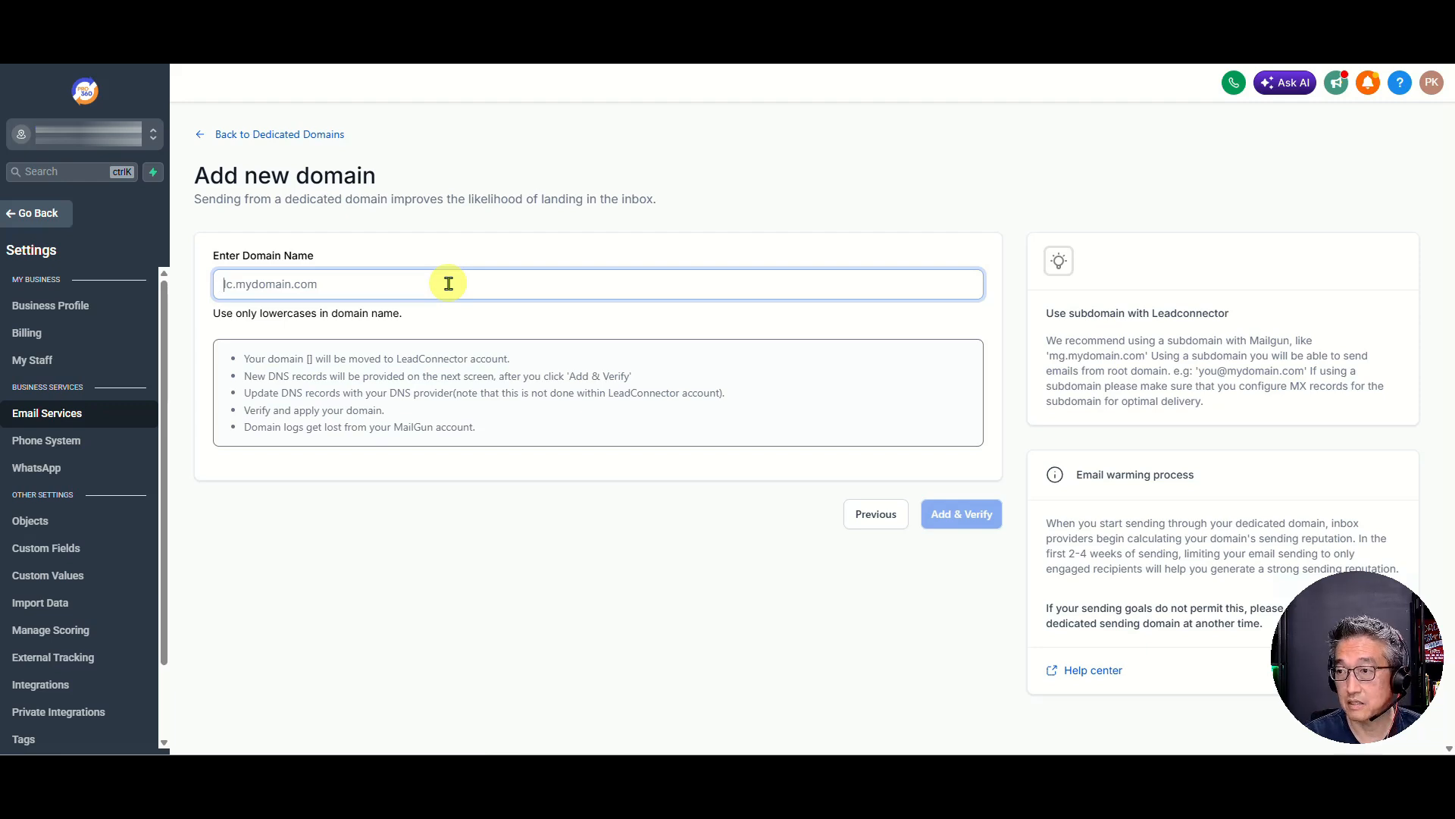
text(email.)
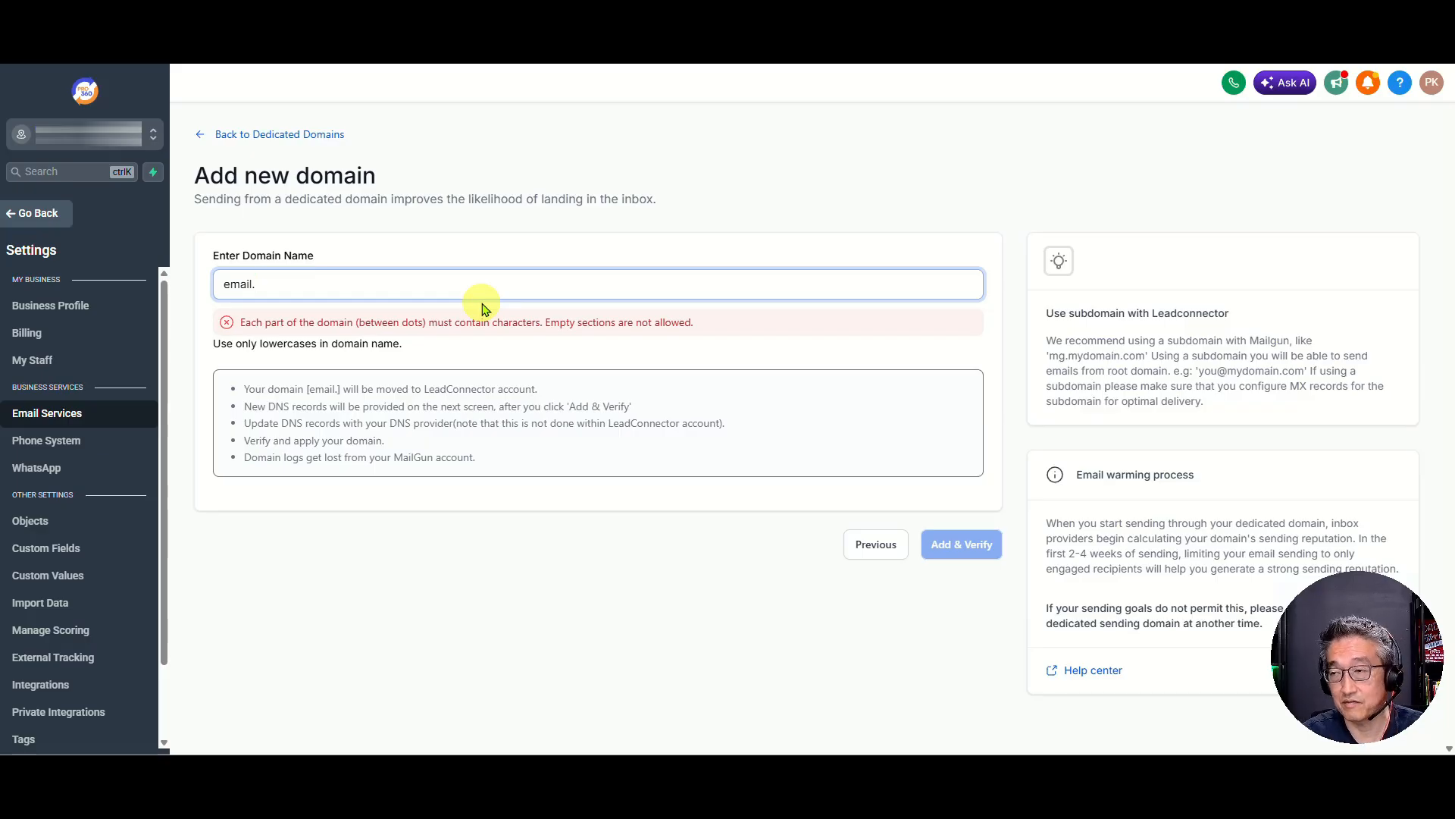
key(ctrl+v)
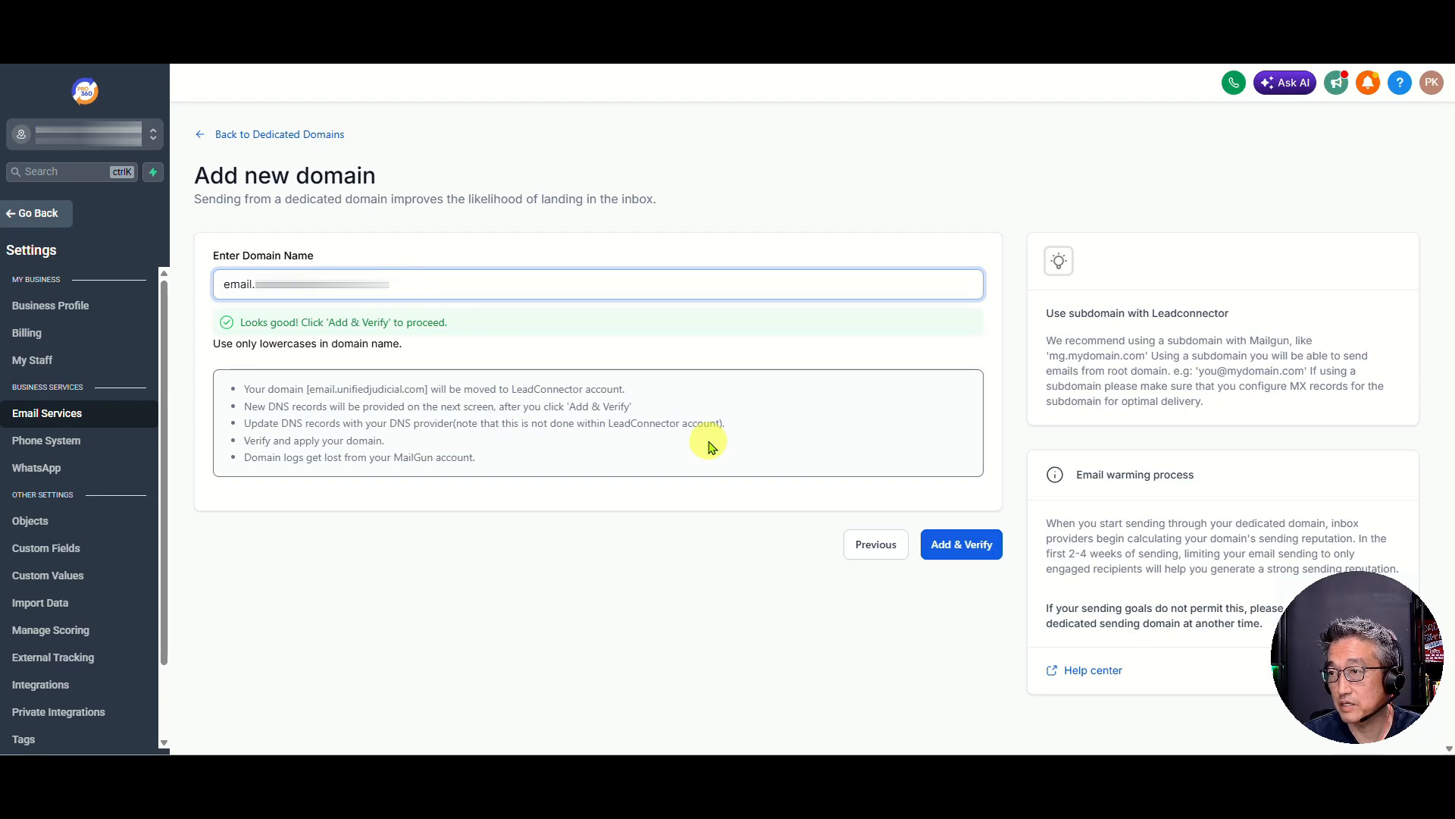
click(964, 547)
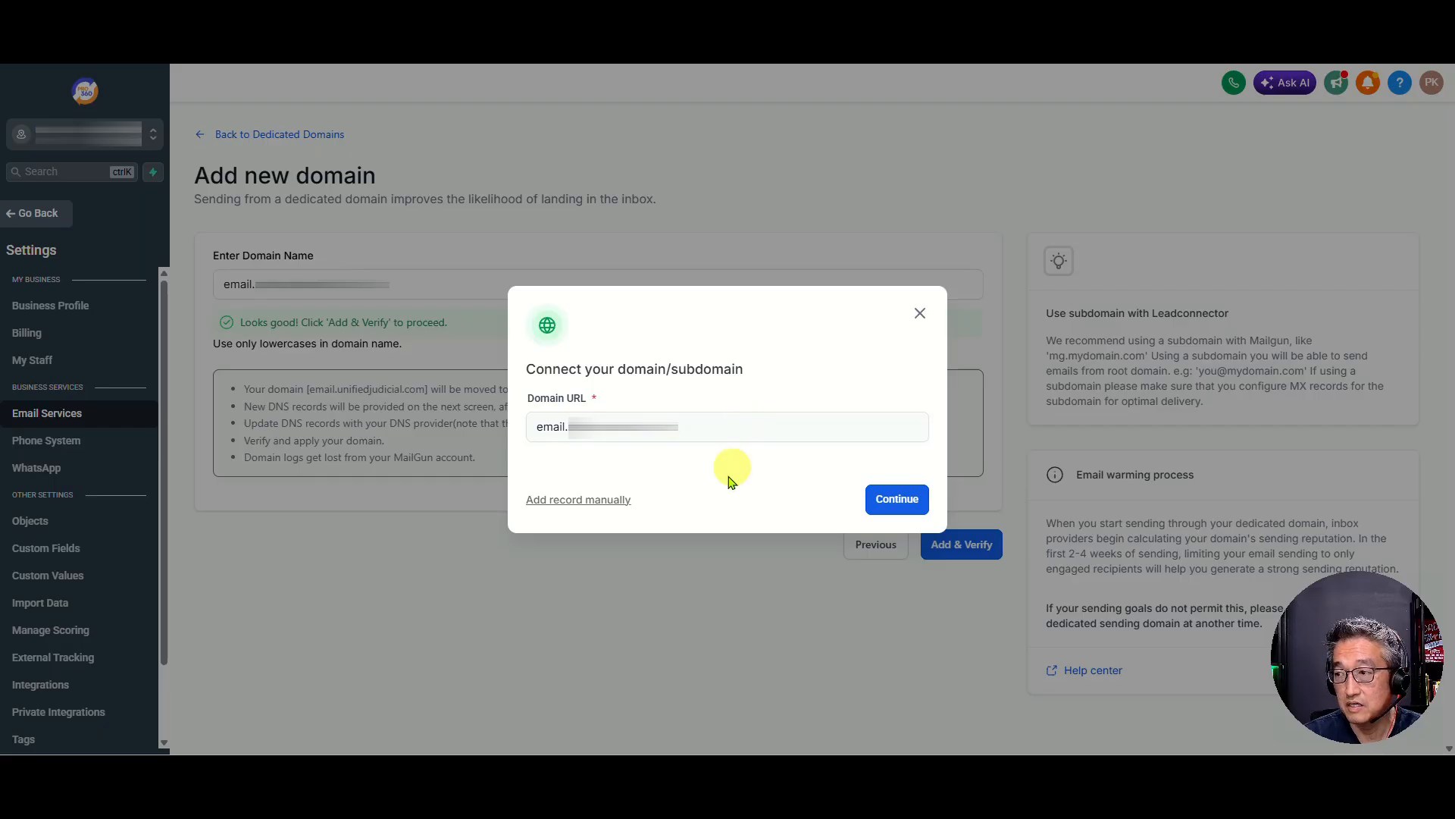
Choose manual DNS record setup for the sending domain and copy the host and required value of the SPF TXT record
click(566, 502)
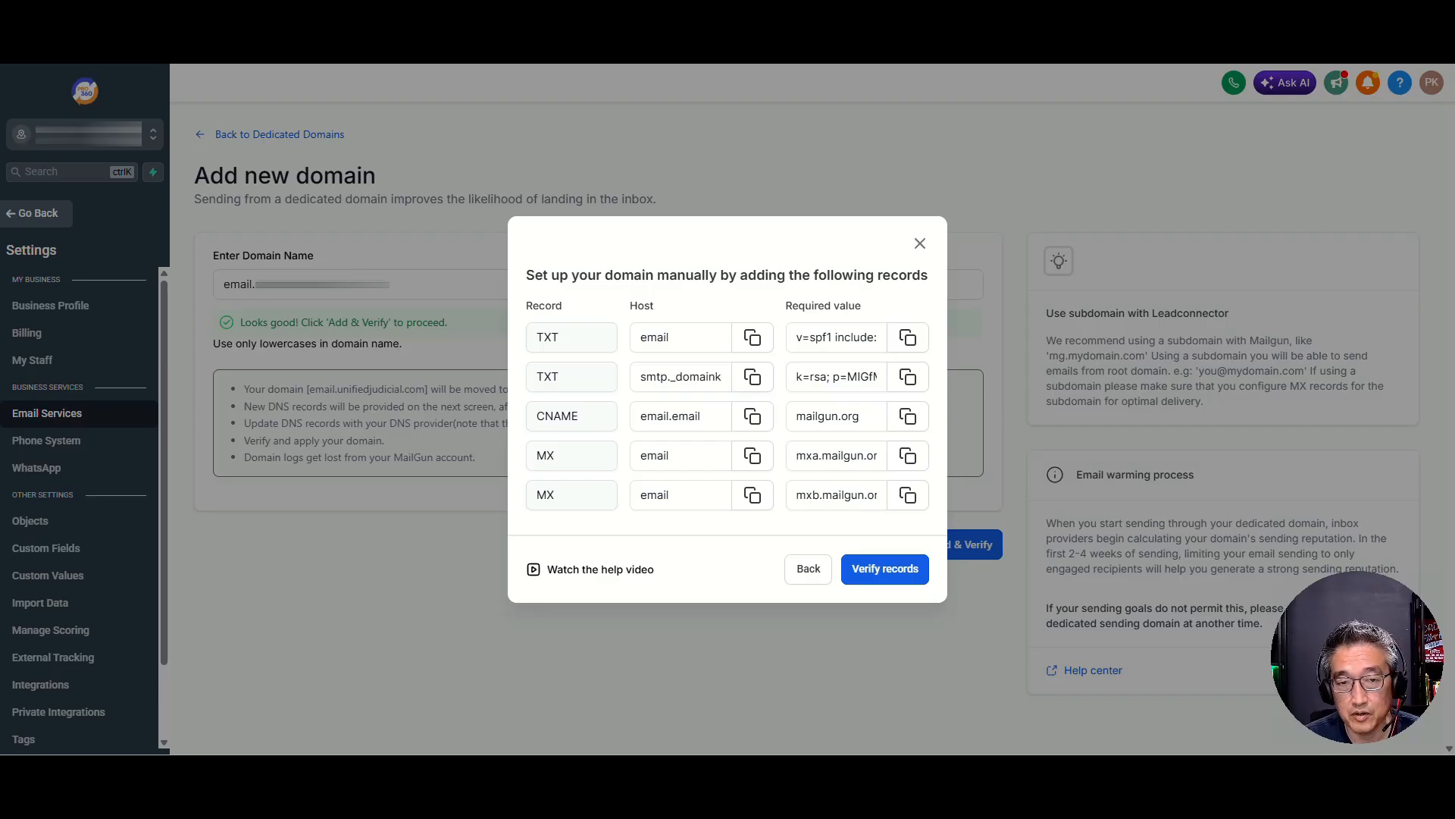
click(752, 342)
click(907, 337)
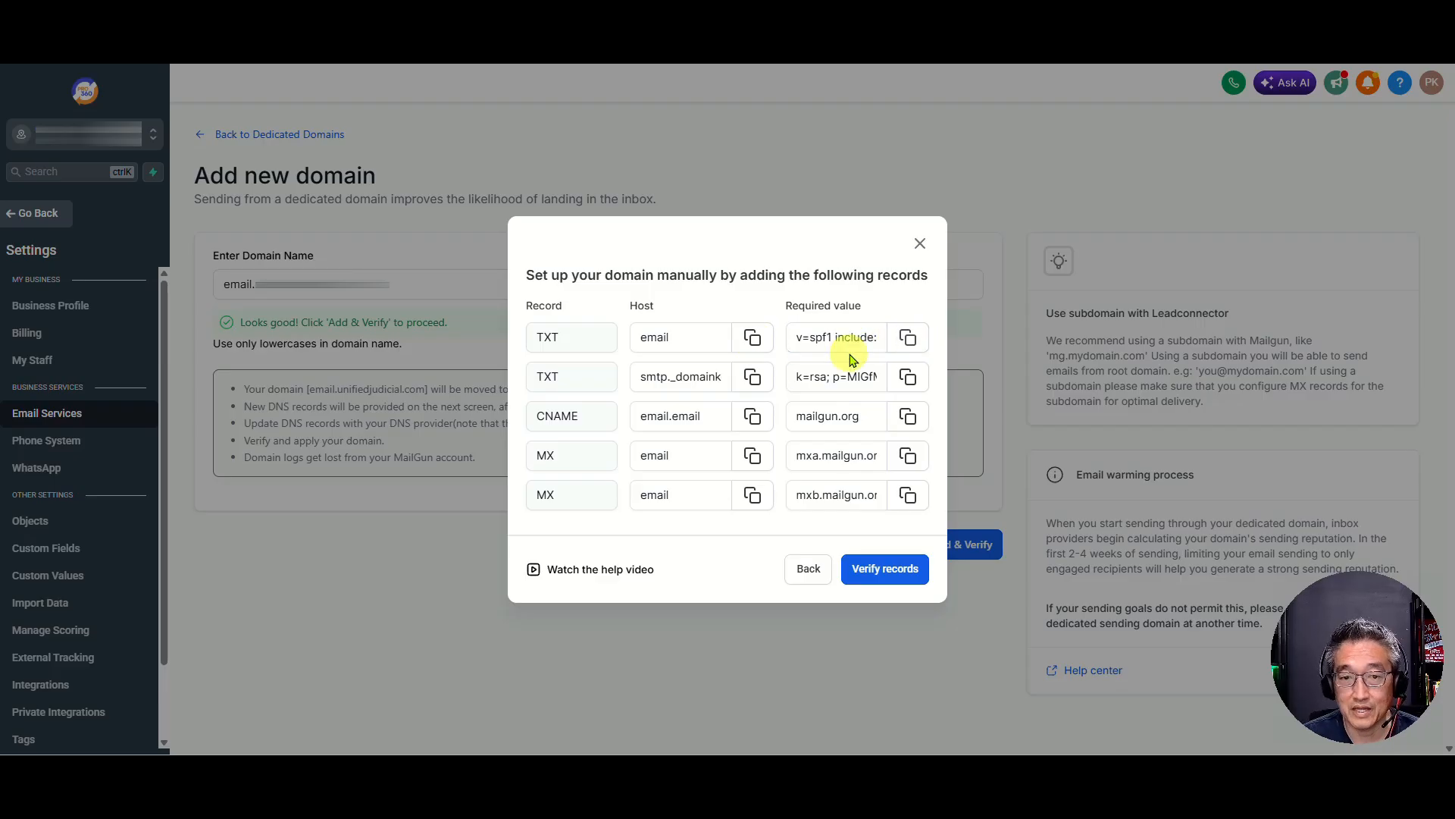